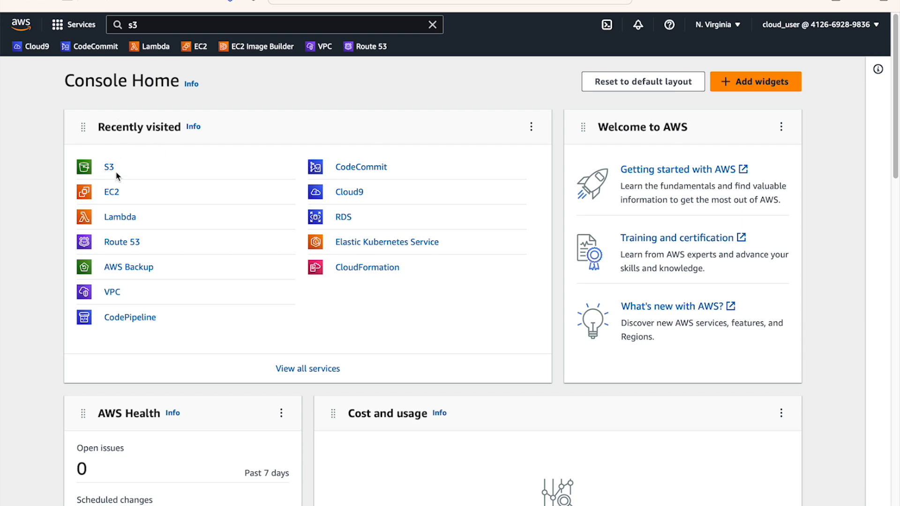
# Open the S3 service from the search results for s3 and start creating a new bucket
pyautogui.click(165, 24)
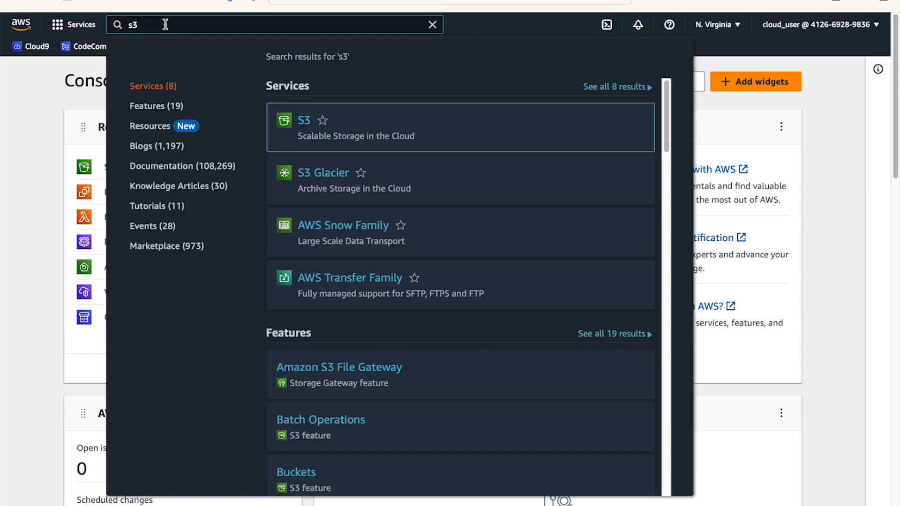
pyautogui.moveTo(302, 126)
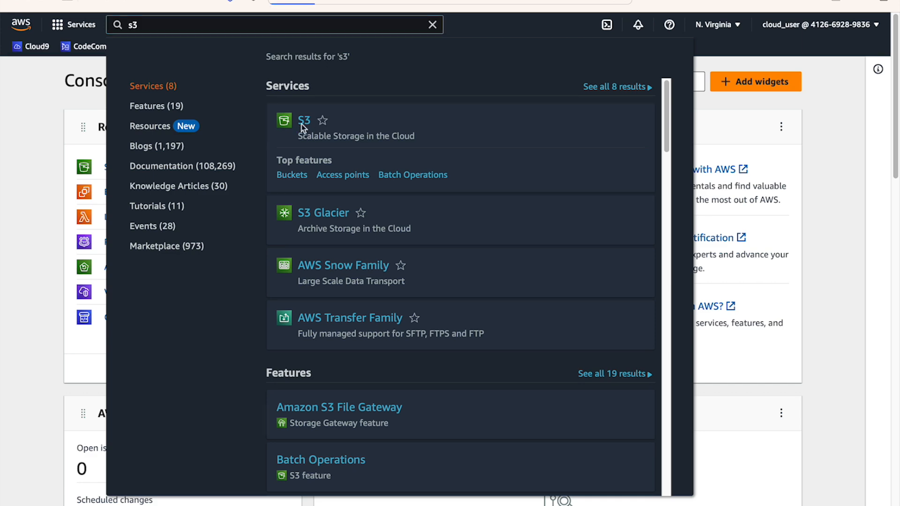
pyautogui.click(301, 123)
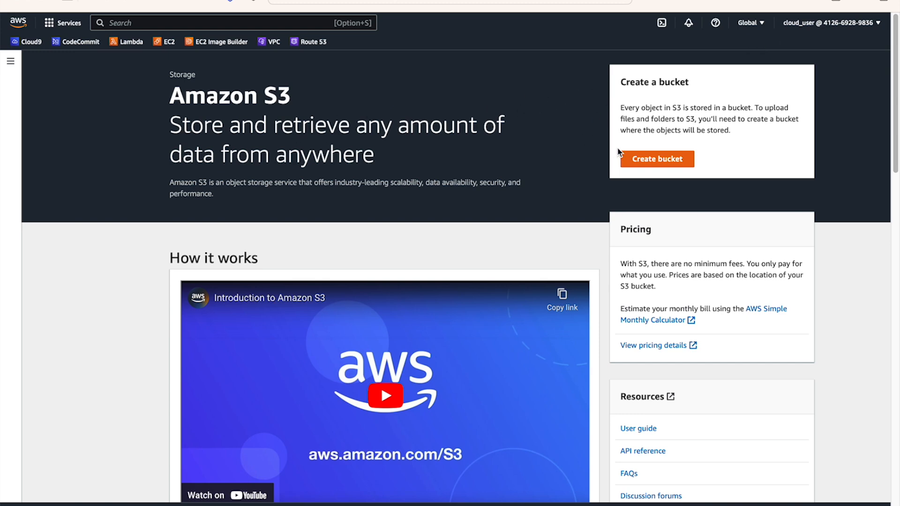
pyautogui.click(666, 164)
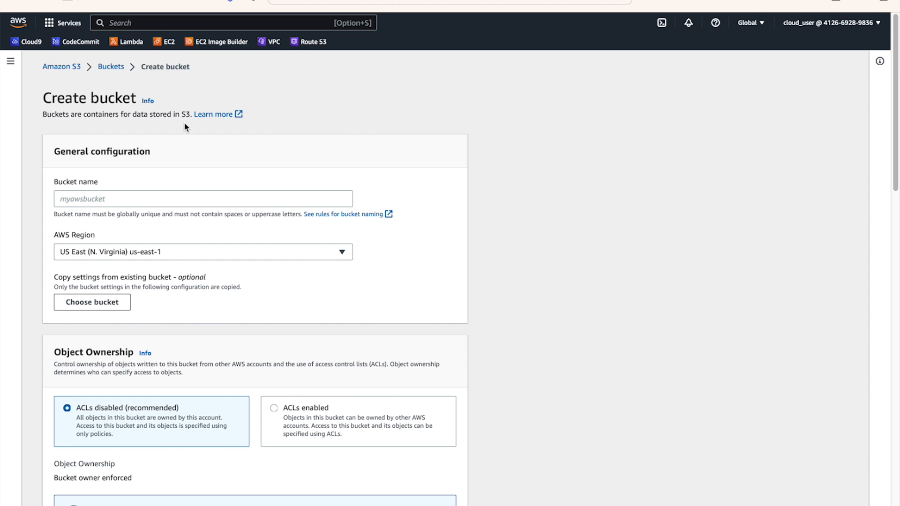
# Examine the bucket creation settings for name, region, object ownership, public access blocking, versioning, tags and default encryption
pyautogui.click(203, 199)
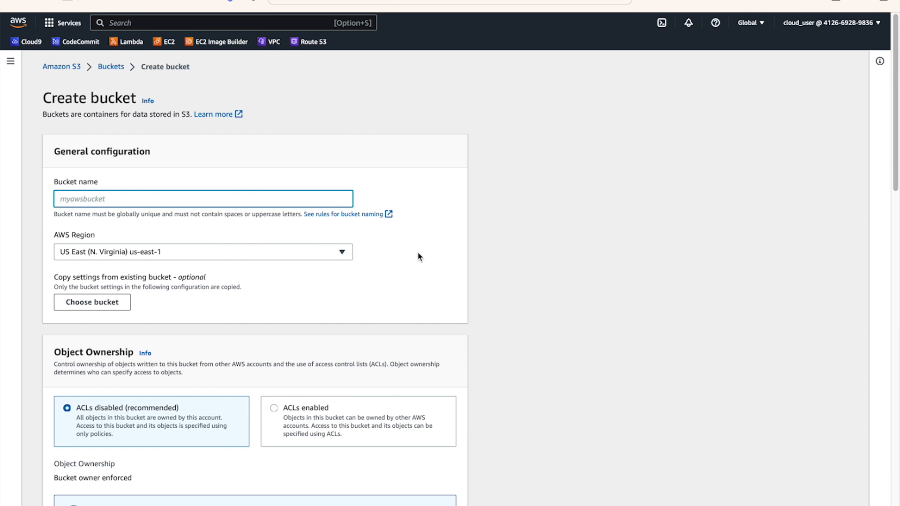
pyautogui.scroll(-2, 424, 255)
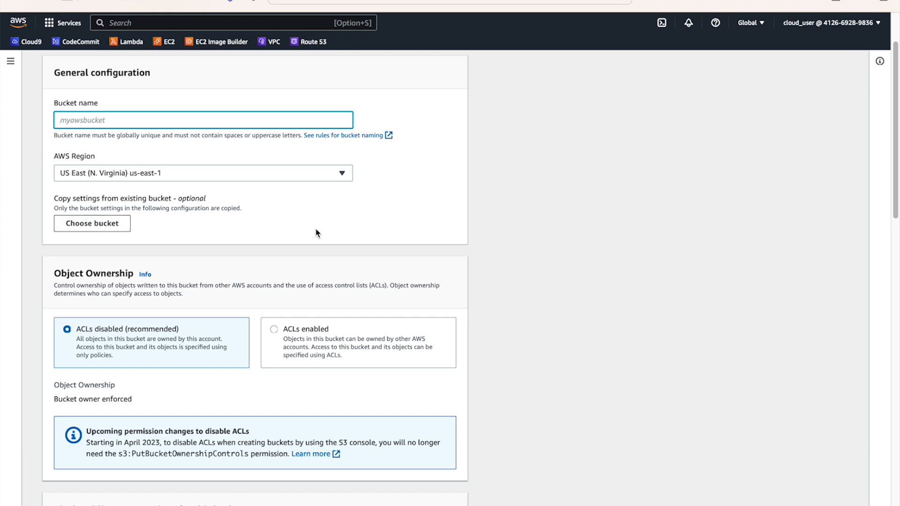
pyautogui.scroll(-4, 292, 235)
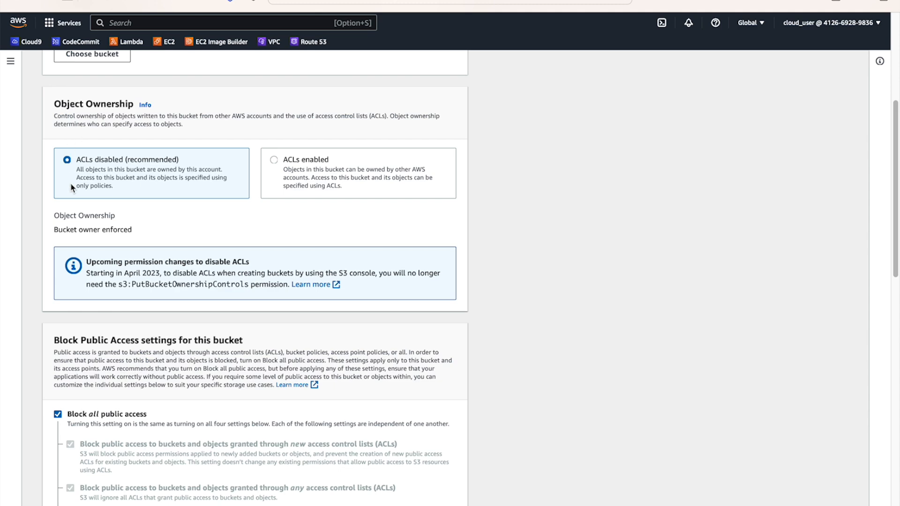
pyautogui.scroll(-3, 429, 235)
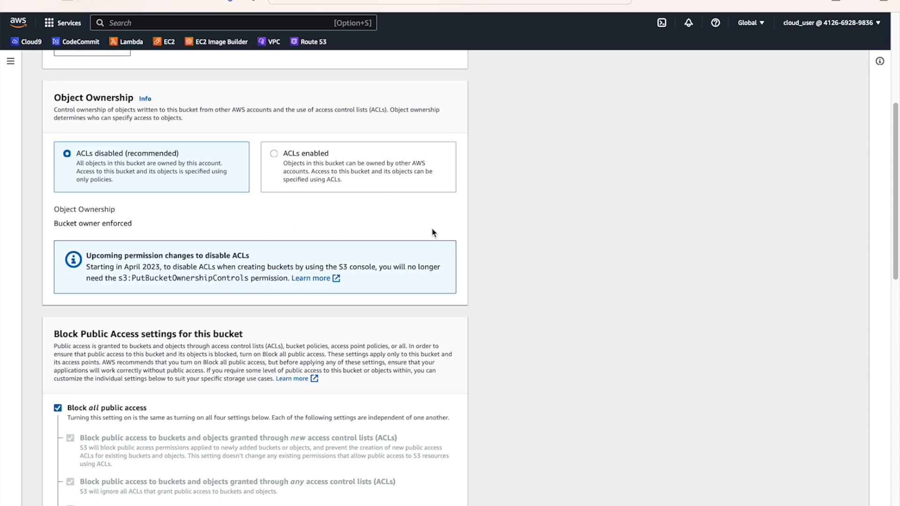
pyautogui.scroll(-3, 435, 229)
pyautogui.scroll(1, 434, 230)
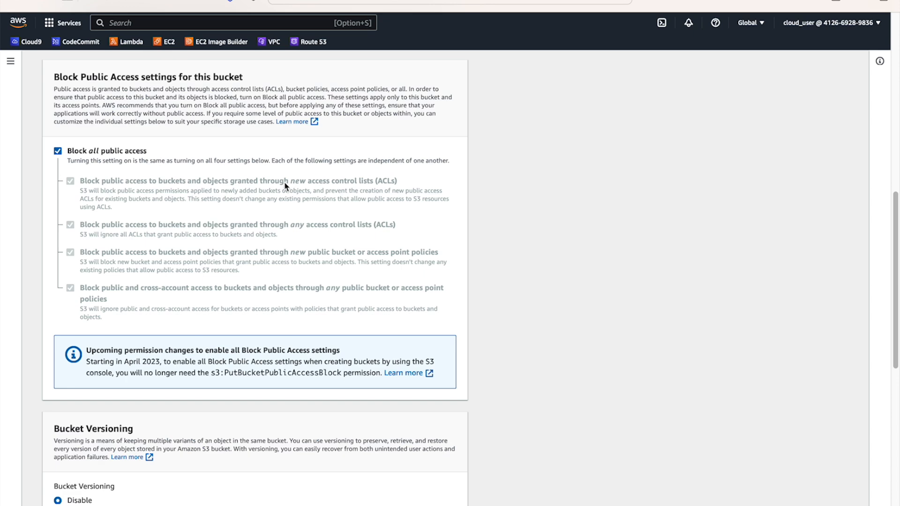
pyautogui.scroll(-5, 287, 188)
pyautogui.scroll(-2, 287, 188)
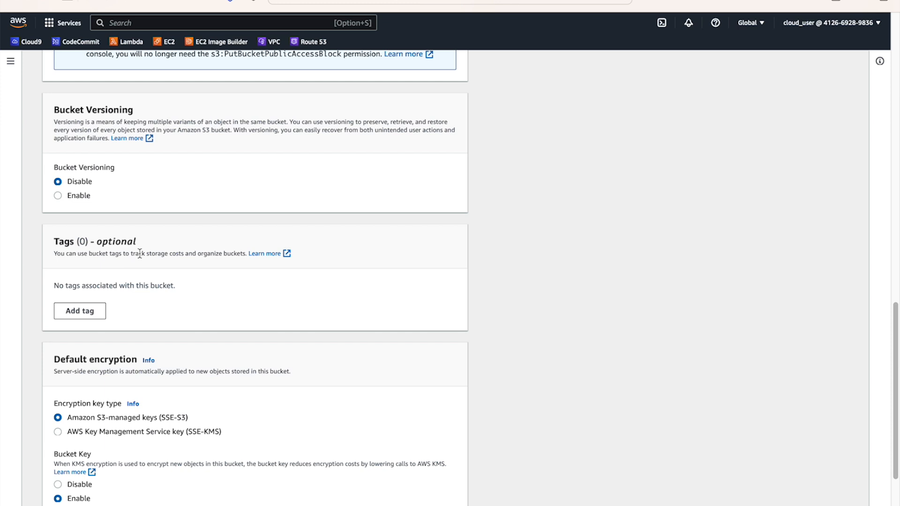
pyautogui.scroll(-1, 140, 254)
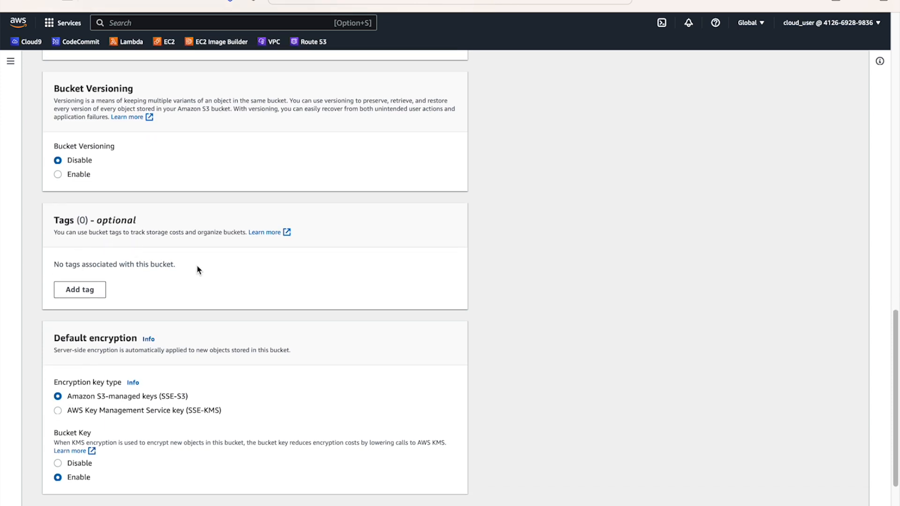
pyautogui.scroll(-4, 196, 267)
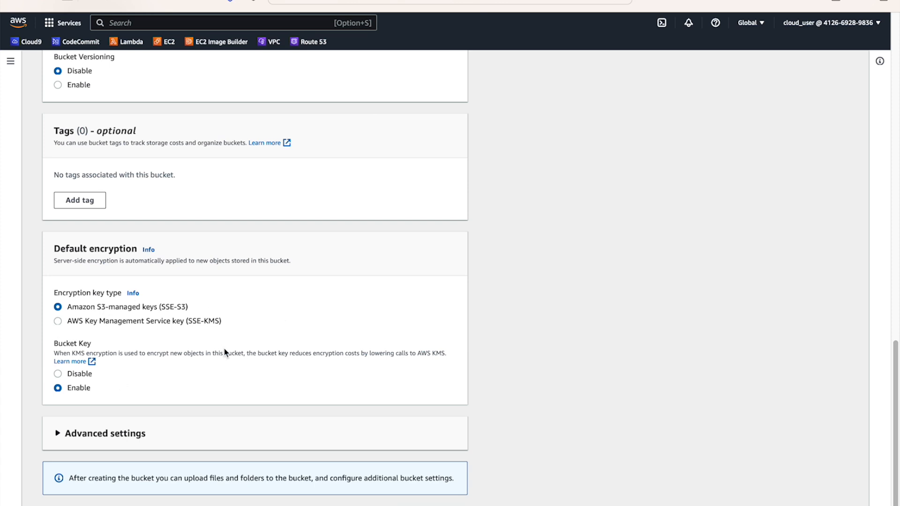
pyautogui.scroll(-1, 366, 329)
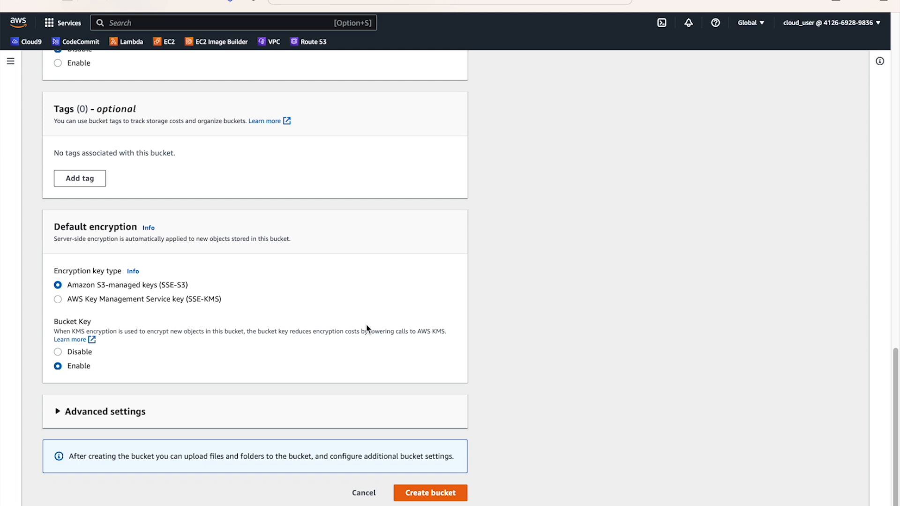
# Expand the advanced settings to review the Object Lock options, and collapse them again
pyautogui.click(96, 415)
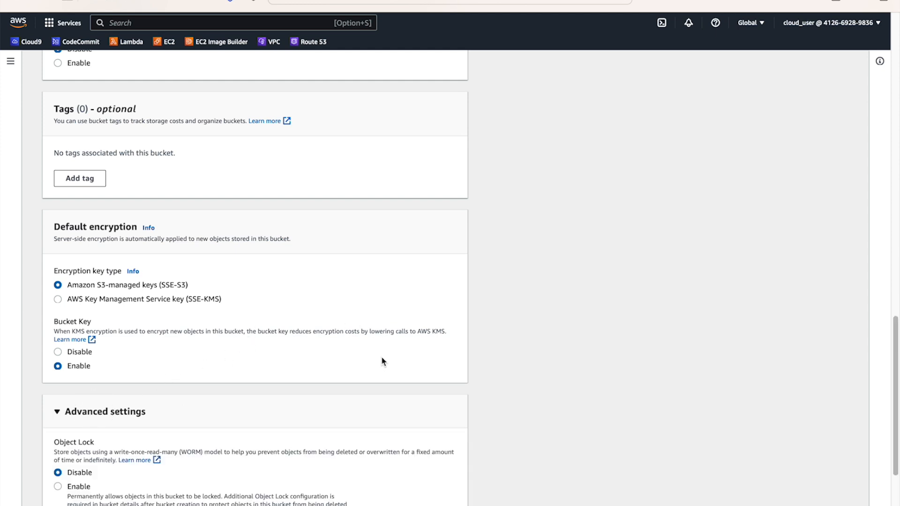
pyautogui.scroll(-3, 381, 356)
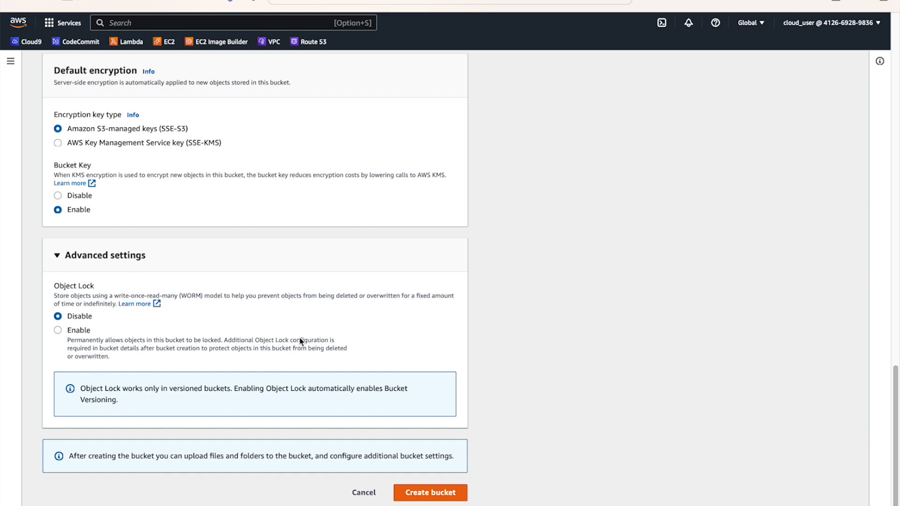
pyautogui.click(78, 254)
pyautogui.scroll(10, 322, 403)
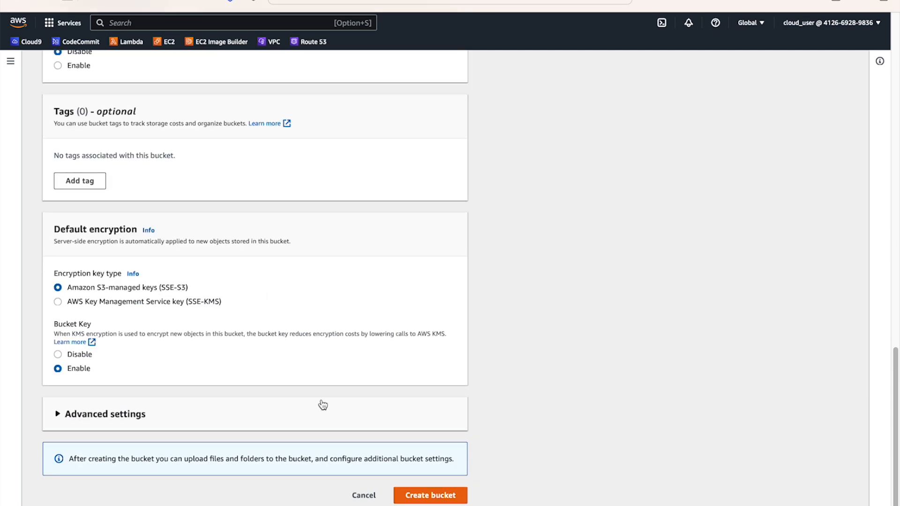
# Enter test as the bucket name and try to create the bucket with the default settings
pyautogui.scroll(3, 322, 404)
pyautogui.click(163, 199)
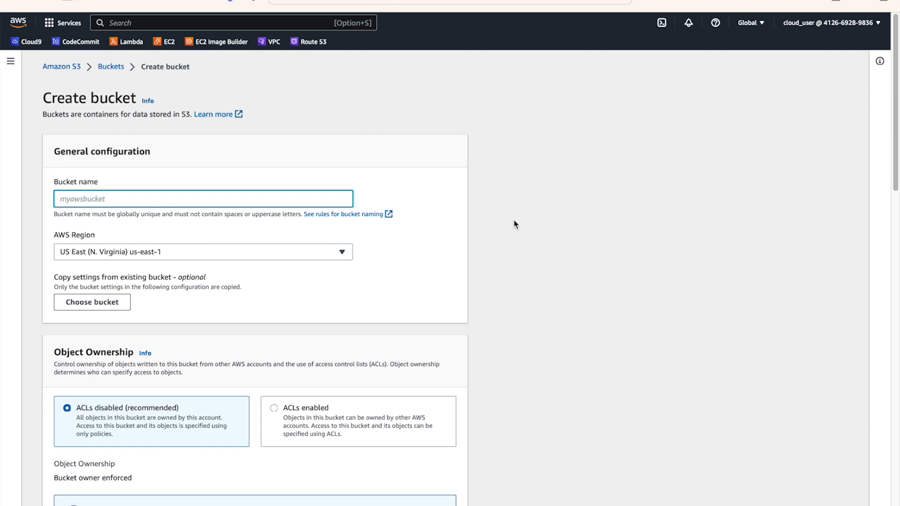
pyautogui.write('test')
pyautogui.scroll(-20, 537, 347)
pyautogui.click(431, 493)
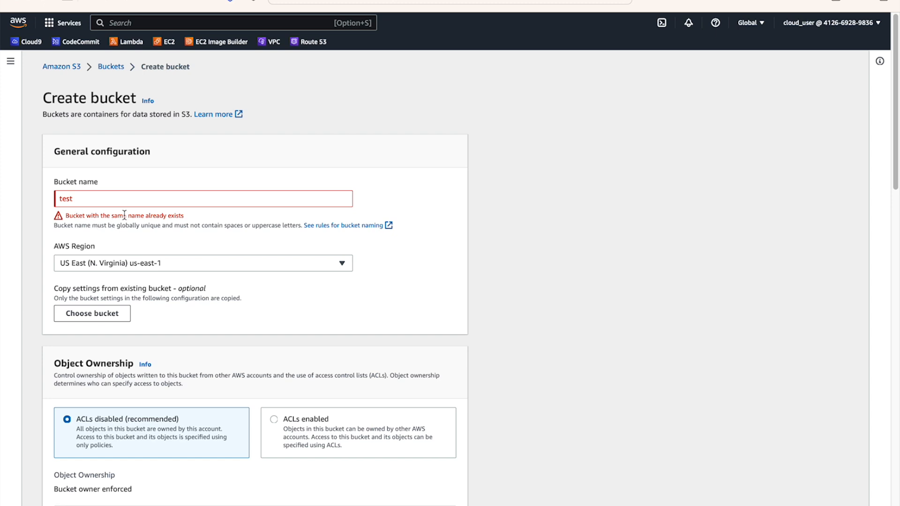
# Change the bucket name to test-beyondthecloud and create the bucket with the default settings
pyautogui.click(186, 200)
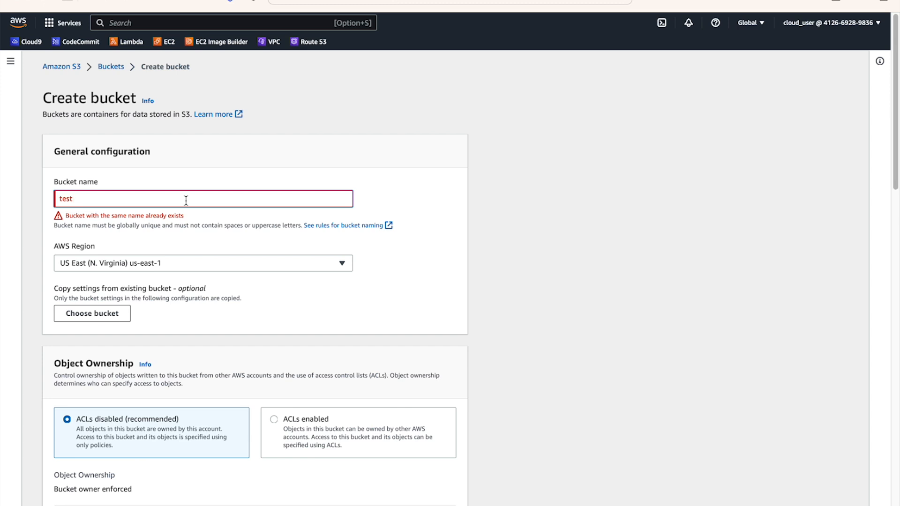
pyautogui.write('-beyondthecloud')
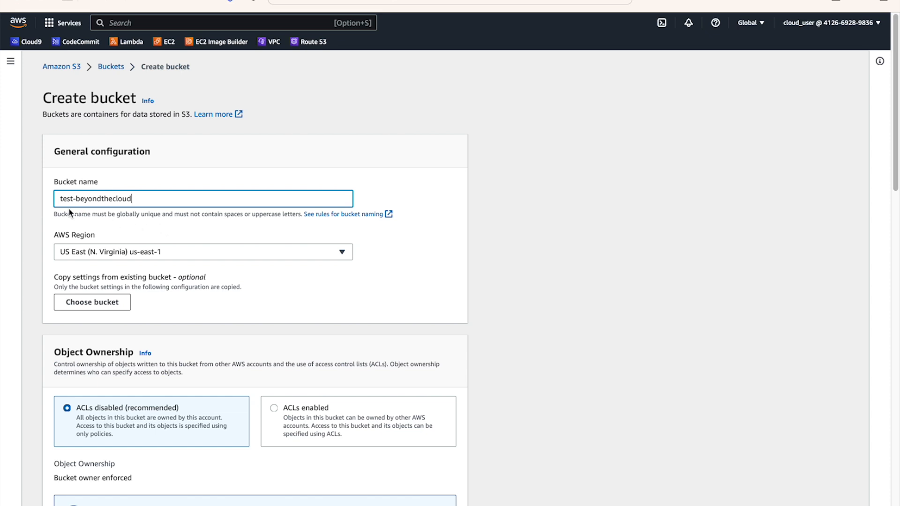
pyautogui.scroll(-10, 438, 251)
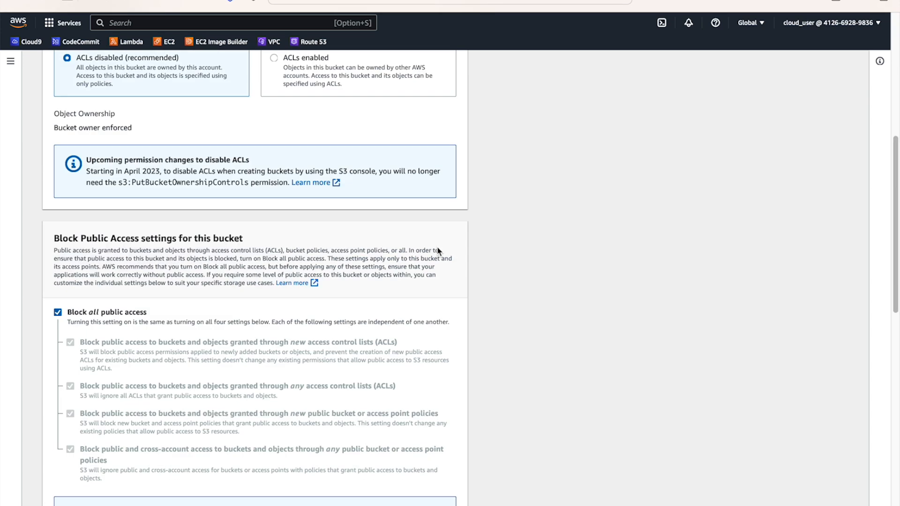
pyautogui.scroll(-4, 438, 252)
pyautogui.click(440, 493)
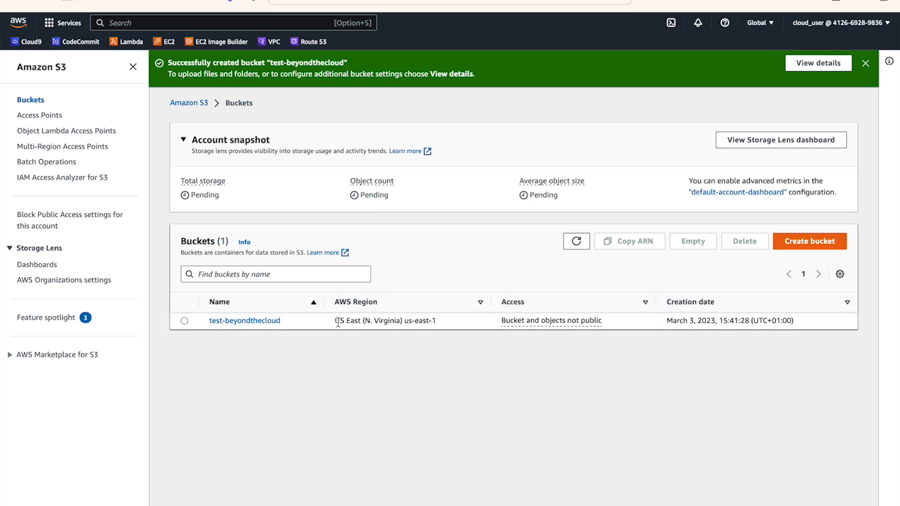
# Check the new bucket's AWS Region and creation date in the bucket list, and dismiss the creation notification
pyautogui.moveTo(340, 320); pyautogui.dragTo(454, 321)
pyautogui.click(462, 355)
pyautogui.moveTo(668, 323); pyautogui.dragTo(810, 329)
pyautogui.click(707, 375)
pyautogui.click(865, 64)
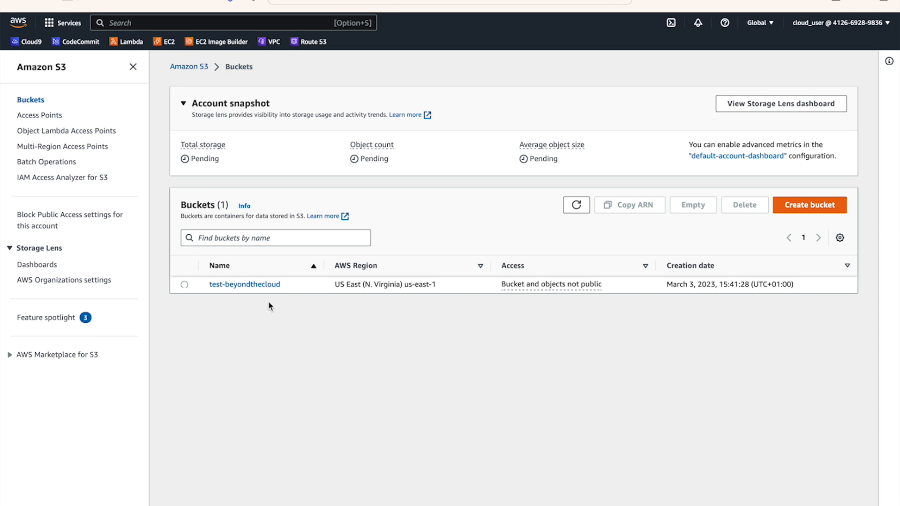
# Open the properties of the test-beyondthecloud bucket and check its AWS Region
pyautogui.click(275, 284)
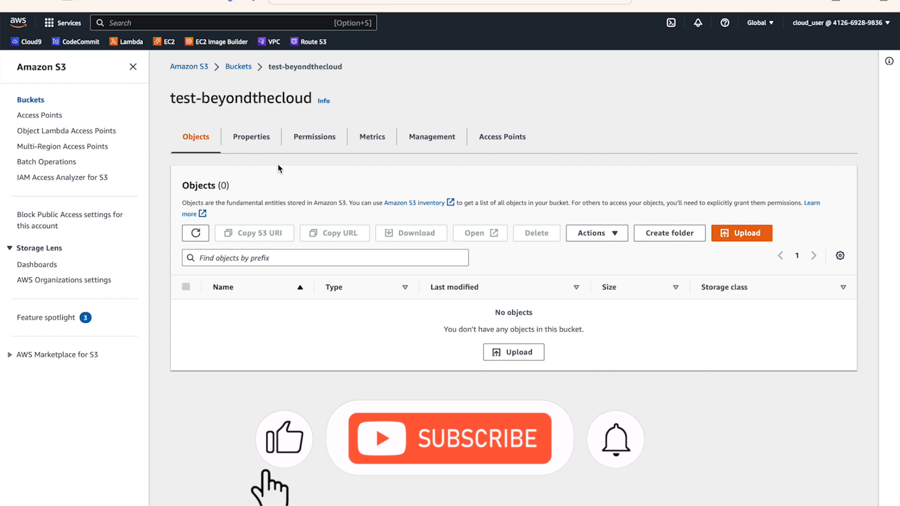
pyautogui.click(261, 145)
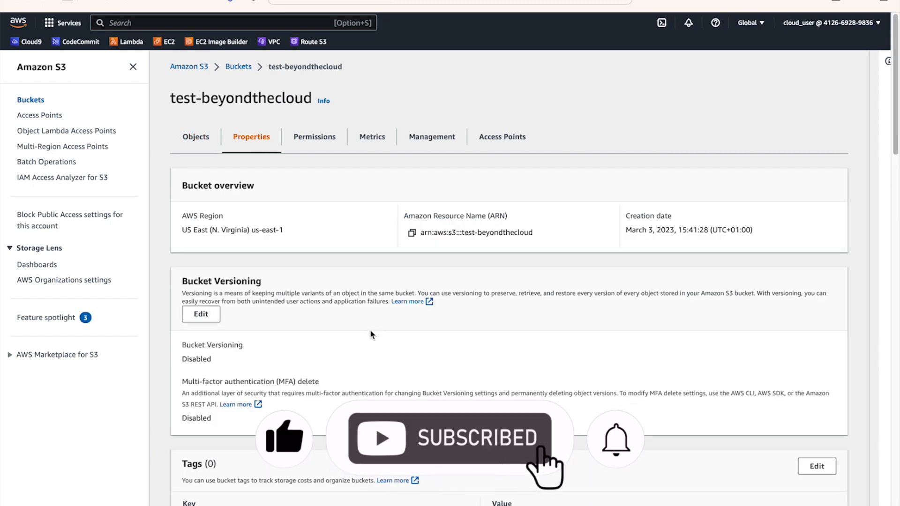
pyautogui.moveTo(182, 229); pyautogui.dragTo(284, 231)
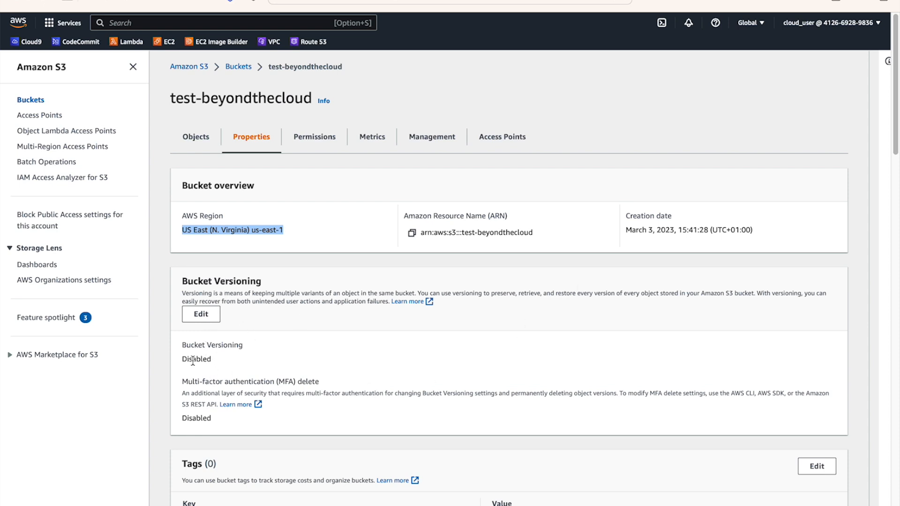
# Enable Bucket Versioning for the bucket, save the change and dismiss the notification
pyautogui.click(201, 314)
pyautogui.click(200, 249)
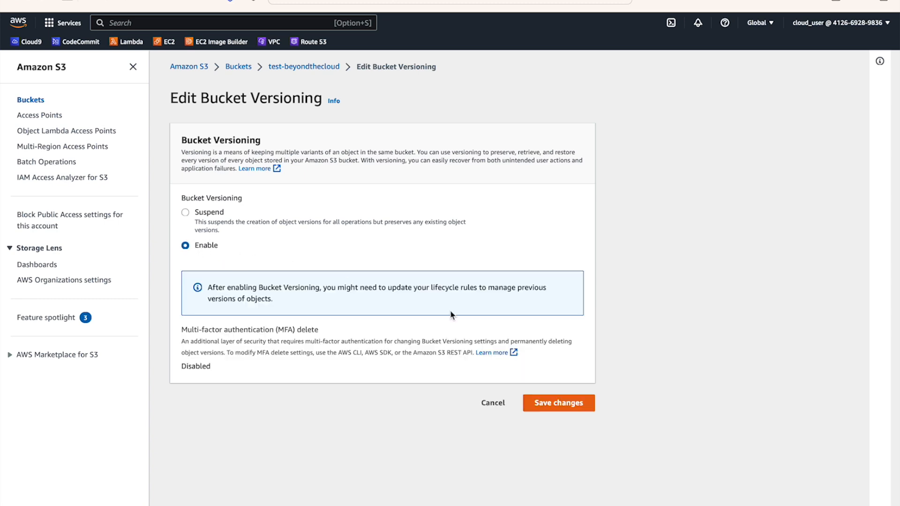
pyautogui.click(578, 405)
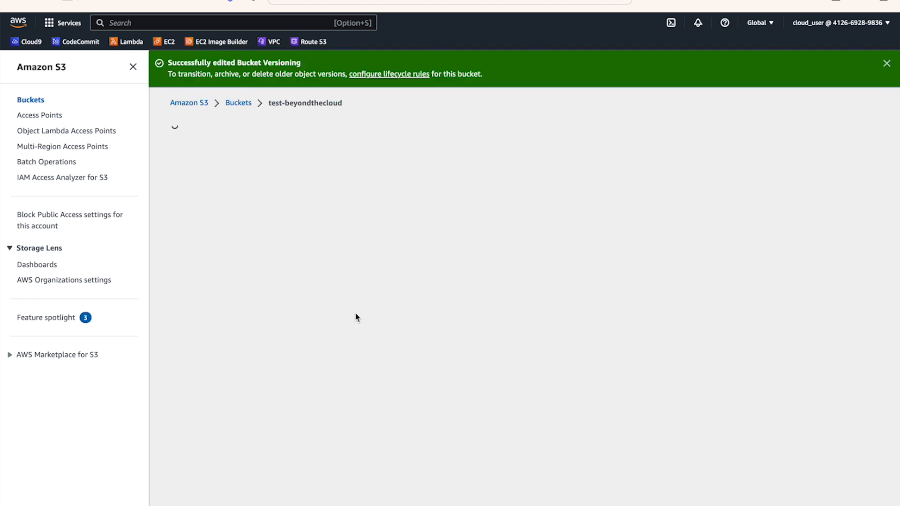
pyautogui.scroll(-4, 307, 328)
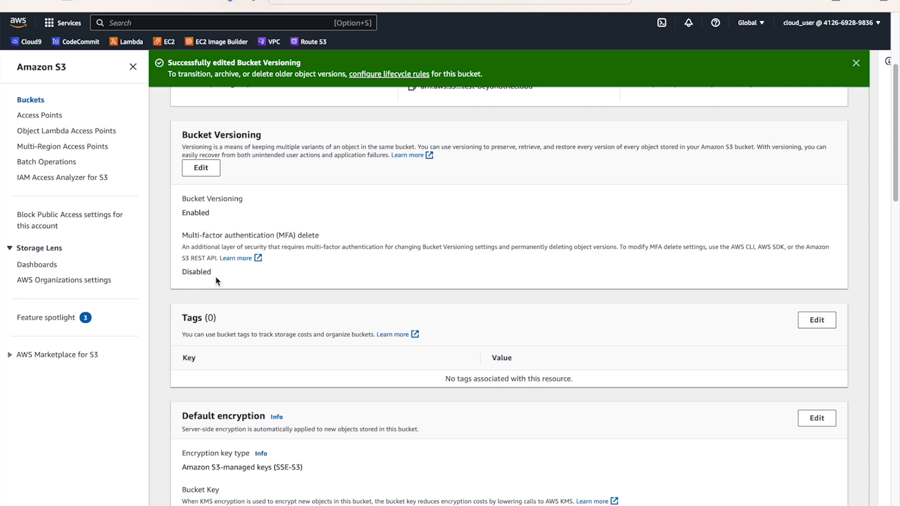
pyautogui.click(856, 63)
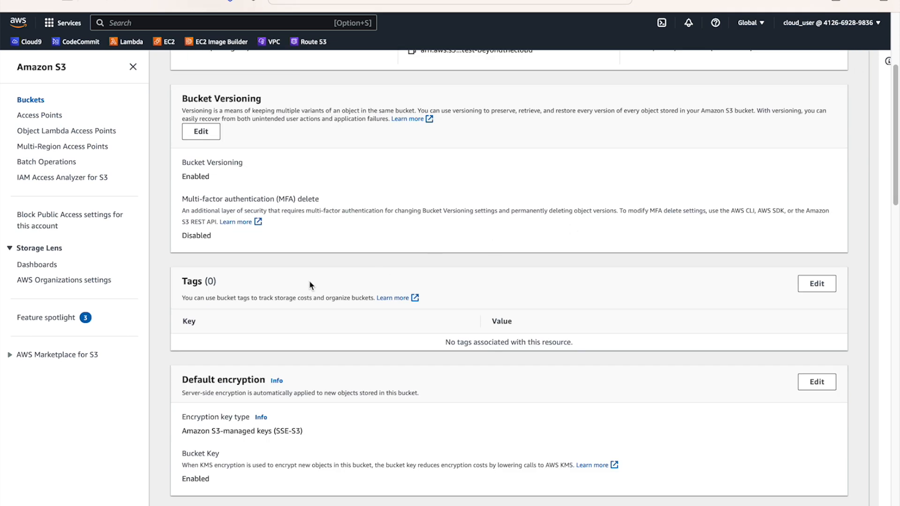
# Review the bucket's default encryption, Intelligent-Tiering, logging and event notification properties, and open its permissions
pyautogui.scroll(-3, 319, 282)
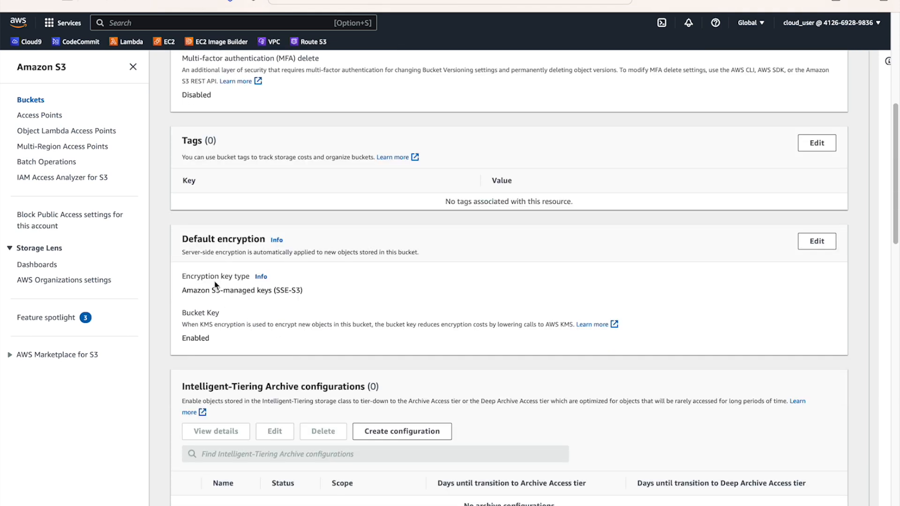
pyautogui.moveTo(181, 273); pyautogui.dragTo(296, 305)
pyautogui.scroll(-1, 292, 349)
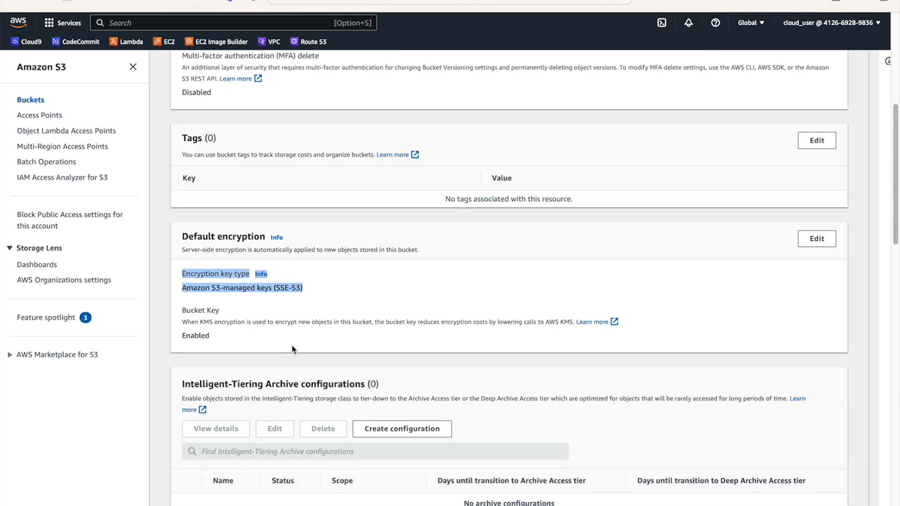
pyautogui.scroll(-3, 292, 349)
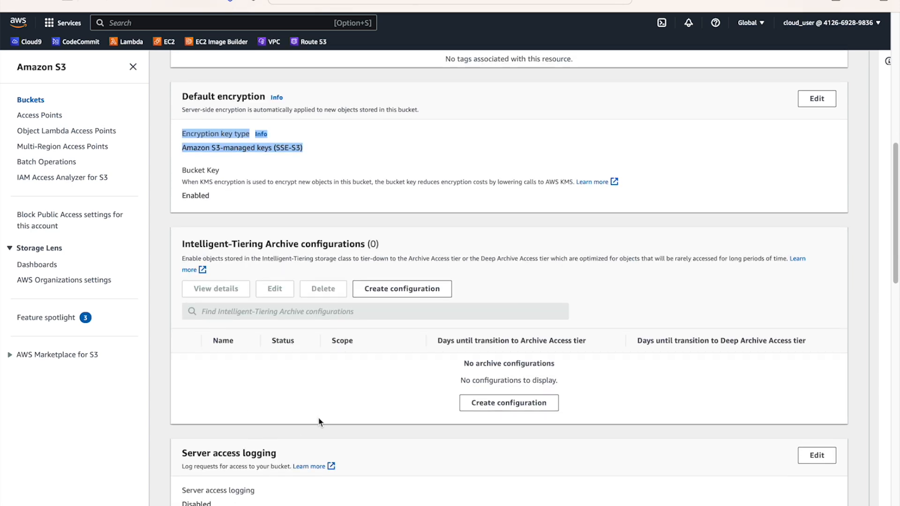
pyautogui.scroll(-2, 328, 408)
pyautogui.scroll(-7, 432, 428)
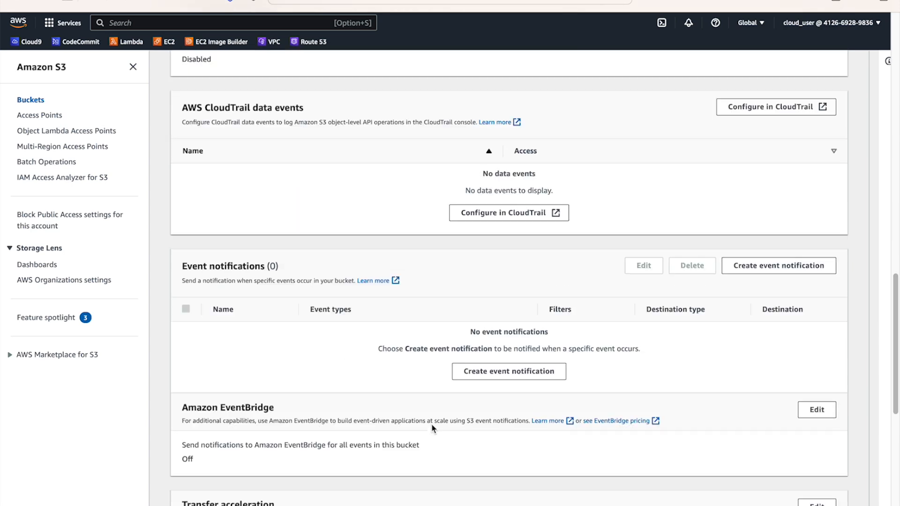
pyautogui.scroll(15, 431, 428)
pyautogui.click(319, 135)
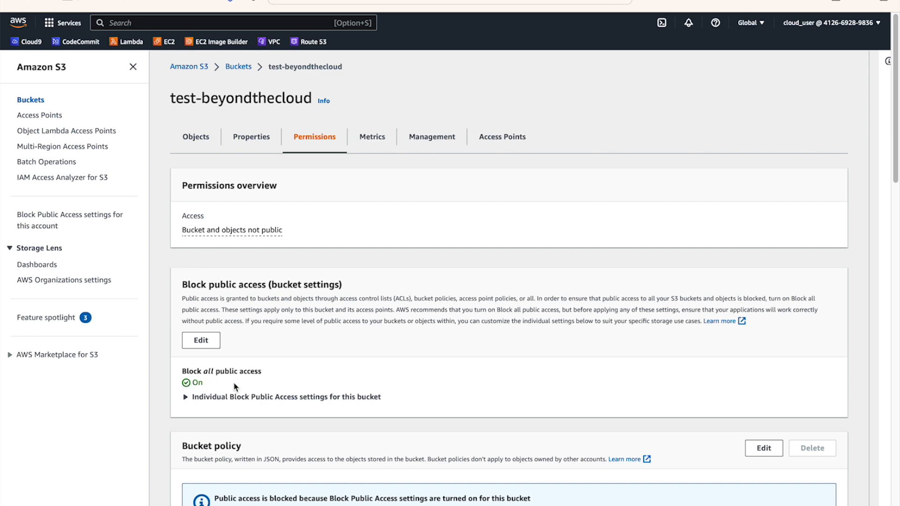
# Review the bucket's Block Public Access, bucket policy, Object Ownership and access control list settings
pyautogui.scroll(-7, 323, 342)
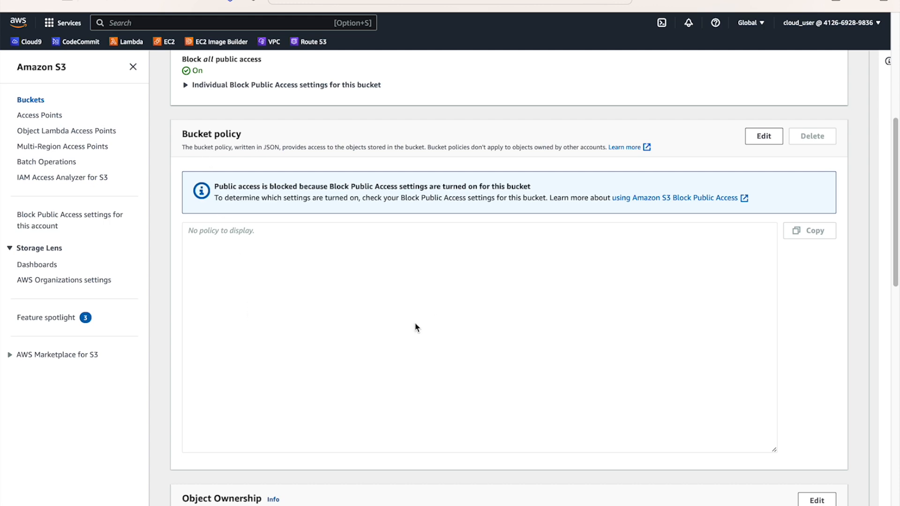
pyautogui.scroll(-4, 416, 326)
pyautogui.scroll(-1, 415, 322)
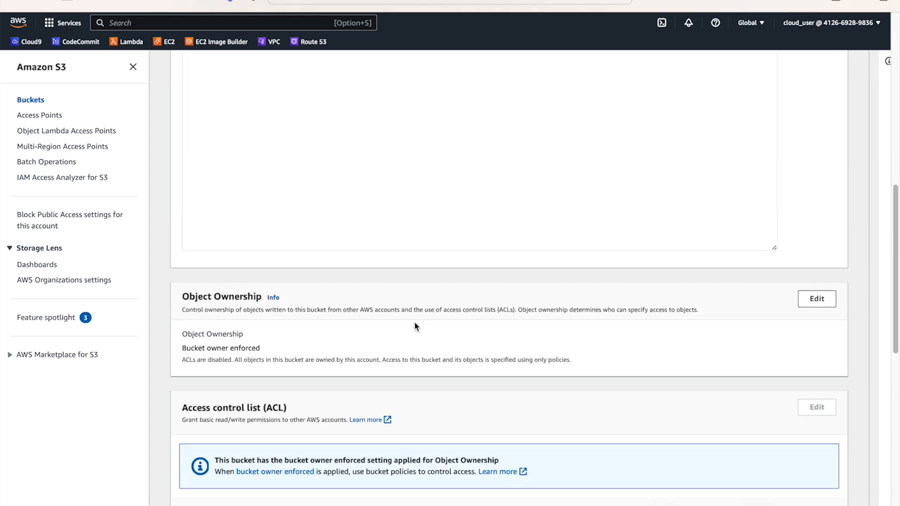
# Open the bucket's metrics and review the size and object count charts, Storage Class Analysis and replication metrics
pyautogui.scroll(12, 414, 322)
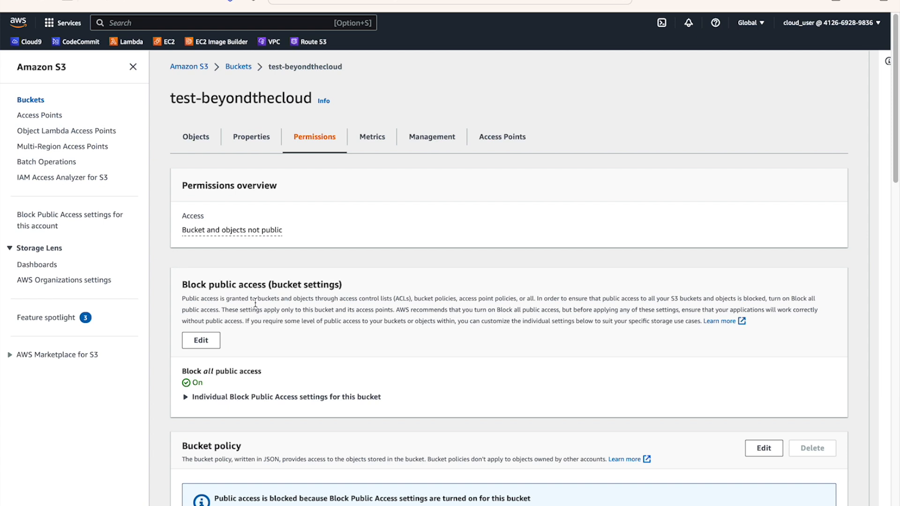
pyautogui.click(365, 148)
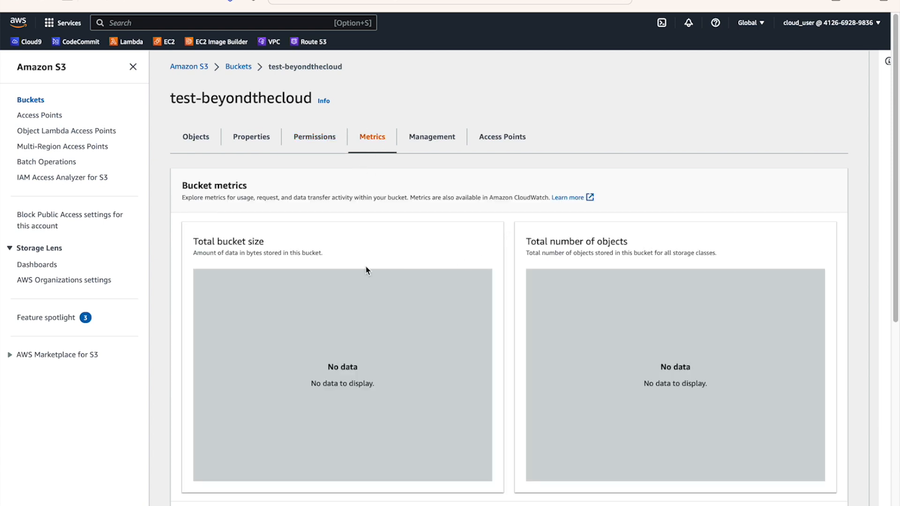
pyautogui.scroll(-6, 510, 309)
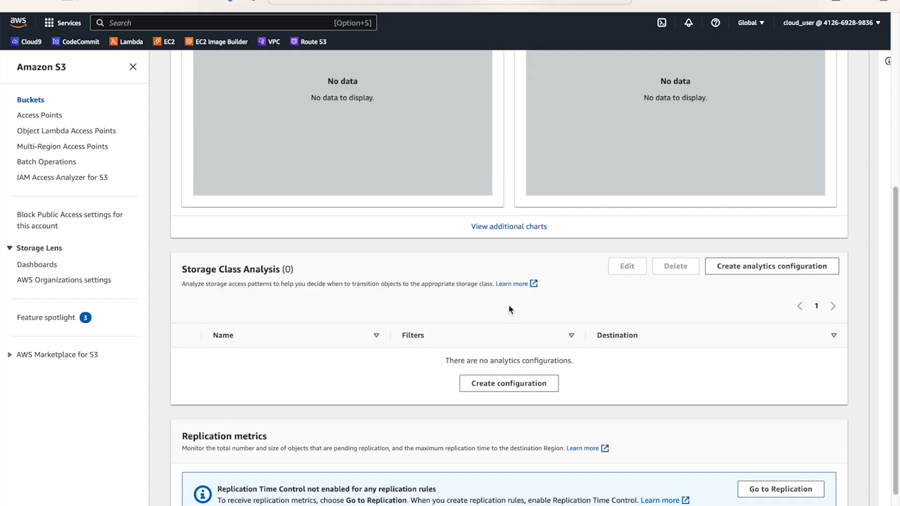
pyautogui.scroll(-1, 511, 309)
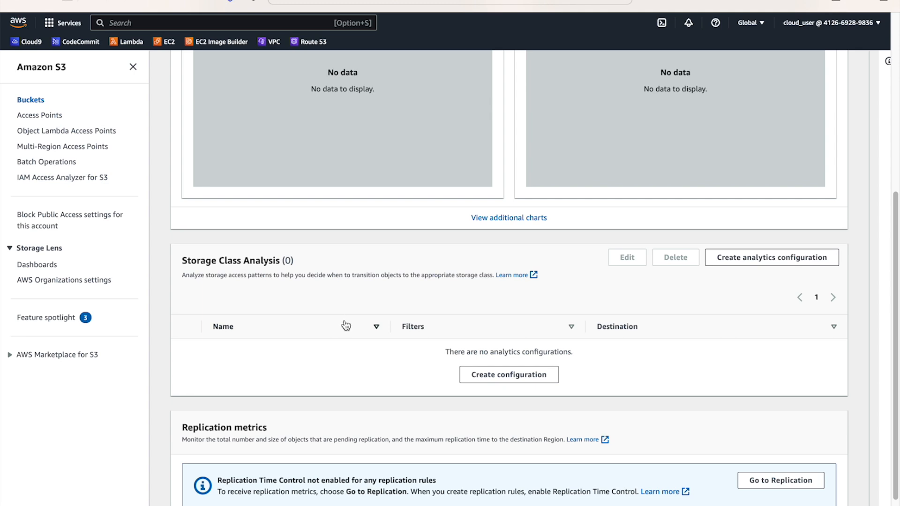
# Review the bucket's lifecycle rules, replication rules and inventory configurations, and check its access points
pyautogui.scroll(6, 387, 321)
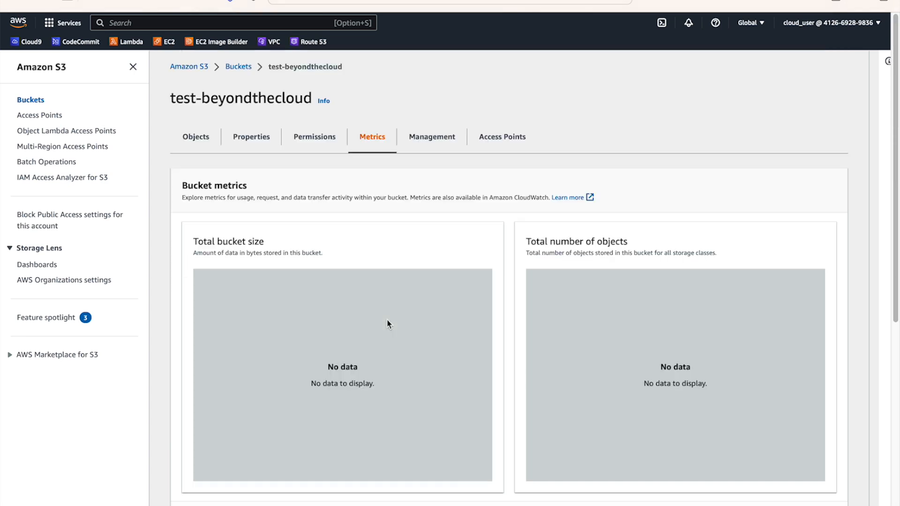
pyautogui.click(430, 140)
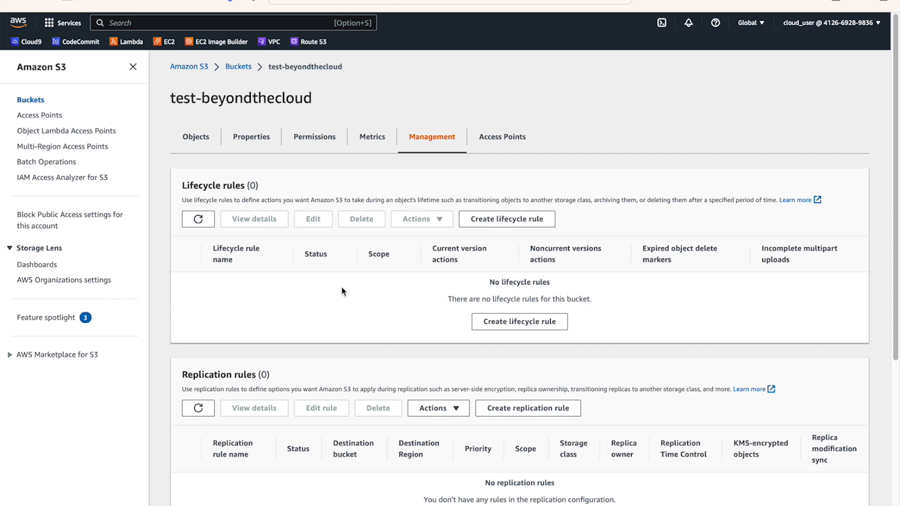
pyautogui.scroll(-2, 290, 309)
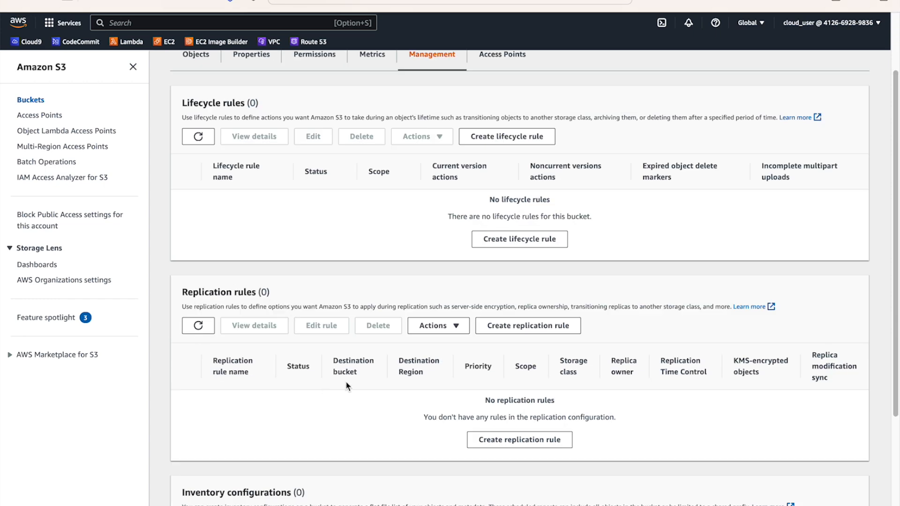
pyautogui.scroll(-3, 347, 386)
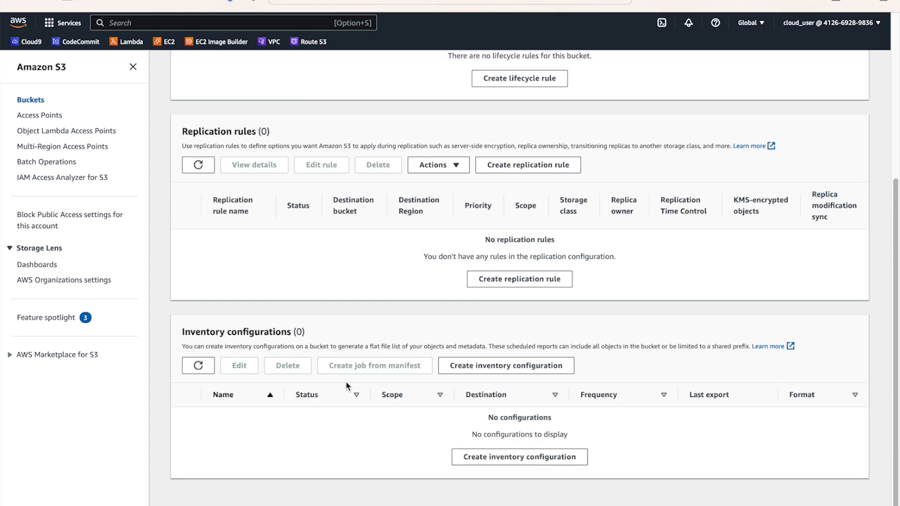
pyautogui.scroll(5, 345, 382)
pyautogui.click(501, 149)
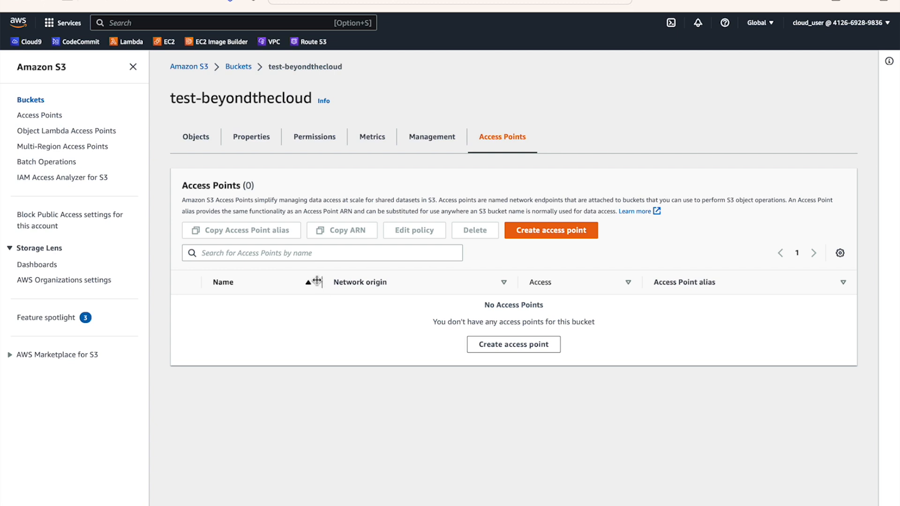
# Upload Untitled_design-removebg-preview.png from the Desktop to the bucket, check the upload summary and close the status page
pyautogui.click(200, 151)
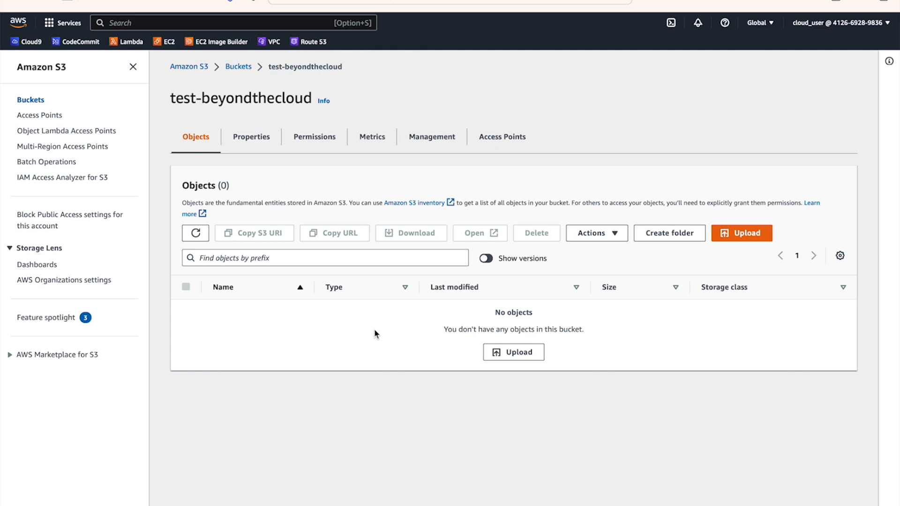
pyautogui.click(528, 352)
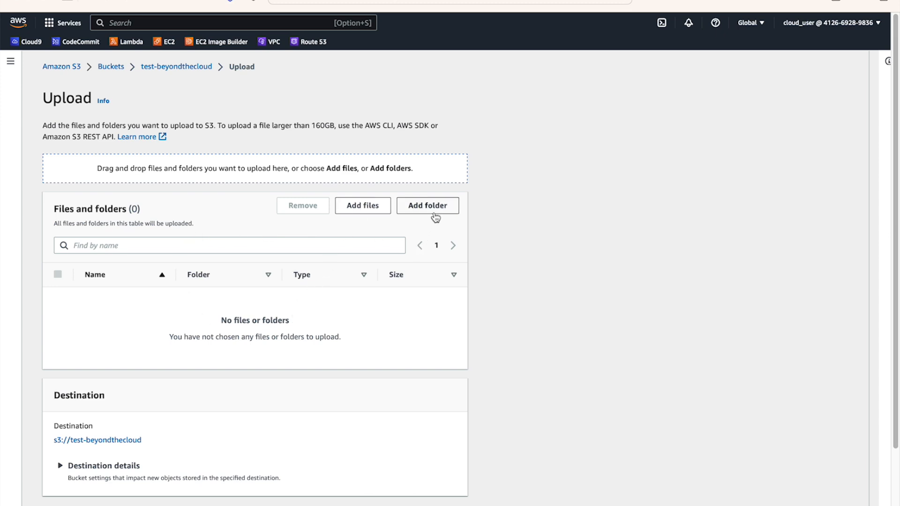
pyautogui.click(362, 207)
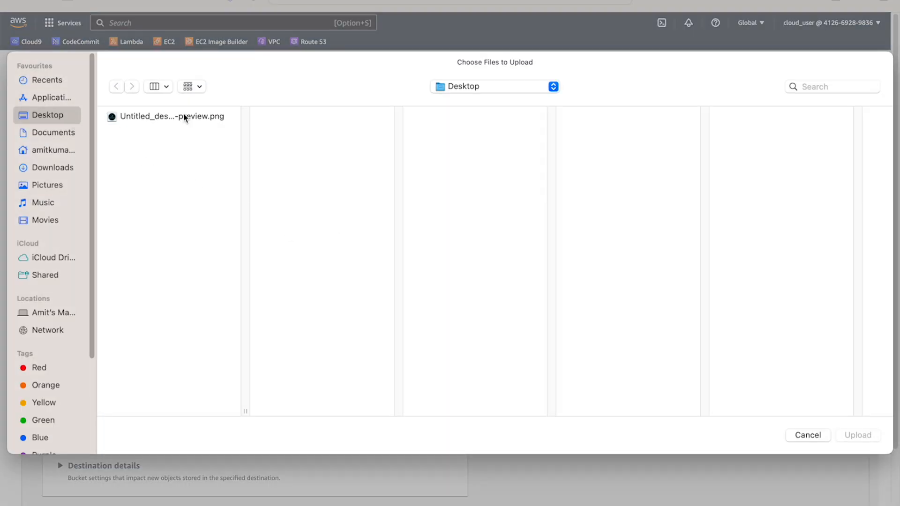
pyautogui.click(184, 117)
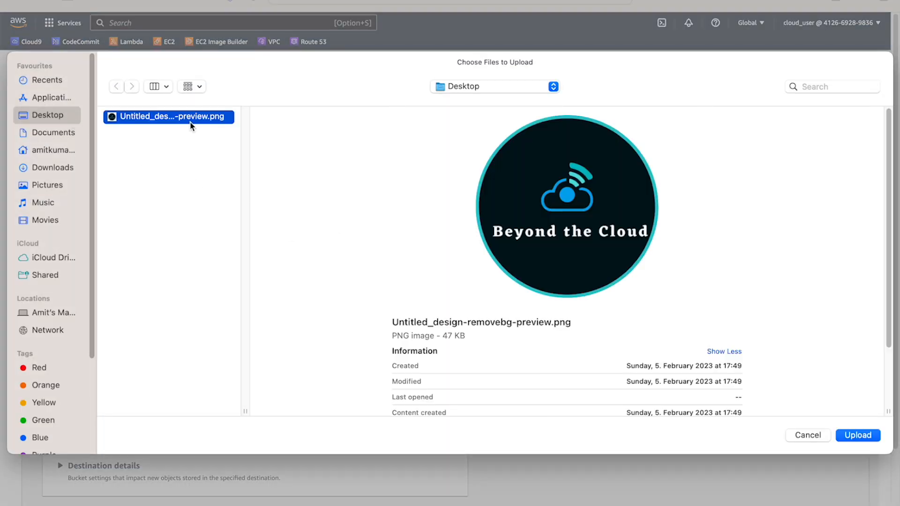
pyautogui.click(866, 436)
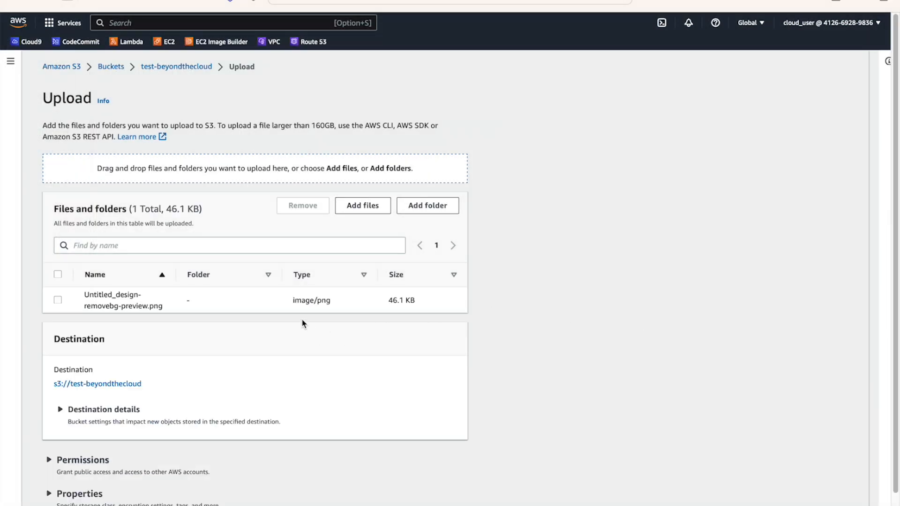
pyautogui.scroll(-1, 358, 341)
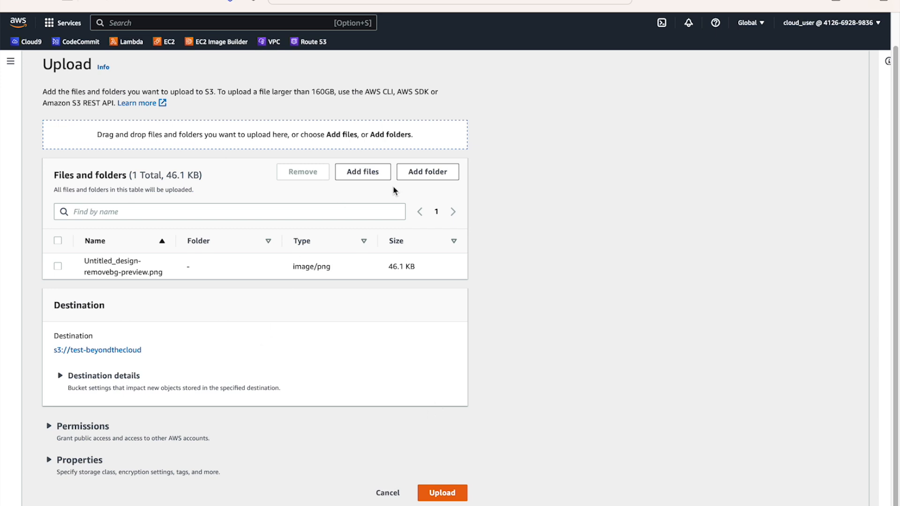
pyautogui.click(442, 492)
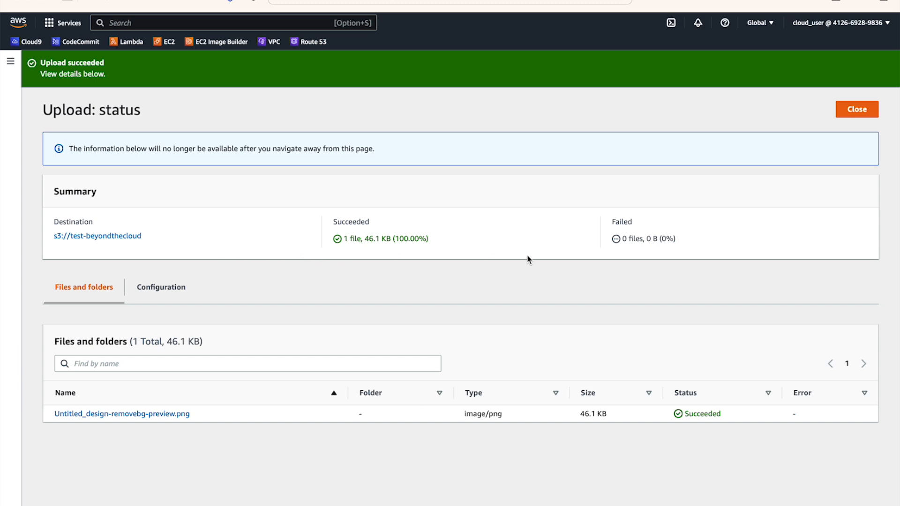
pyautogui.moveTo(364, 239); pyautogui.dragTo(444, 238)
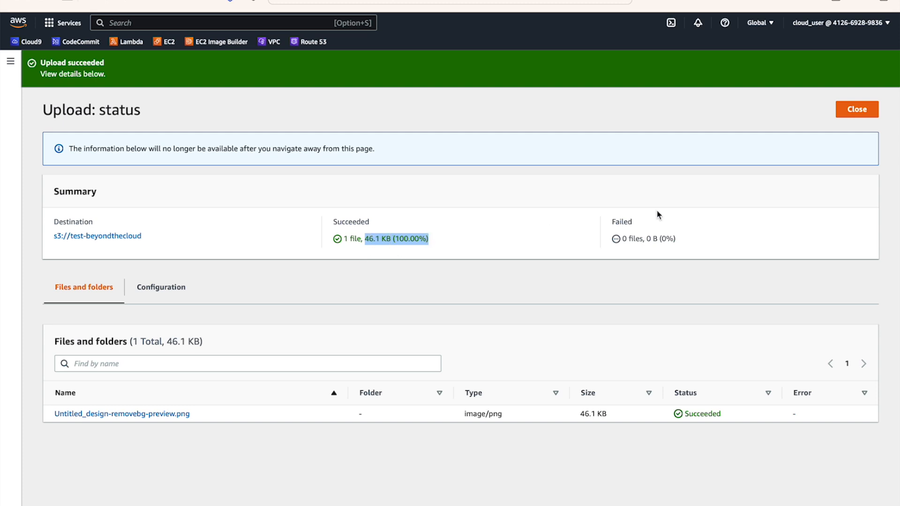
pyautogui.click(858, 108)
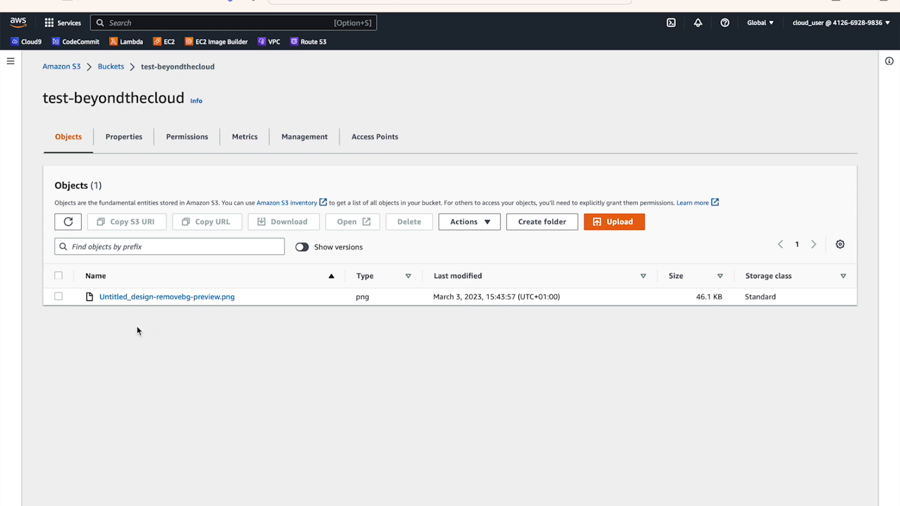
# Check the bucket name and the uploaded object's last modified date, type and storage class in the object list
pyautogui.moveTo(40, 111); pyautogui.dragTo(175, 96)
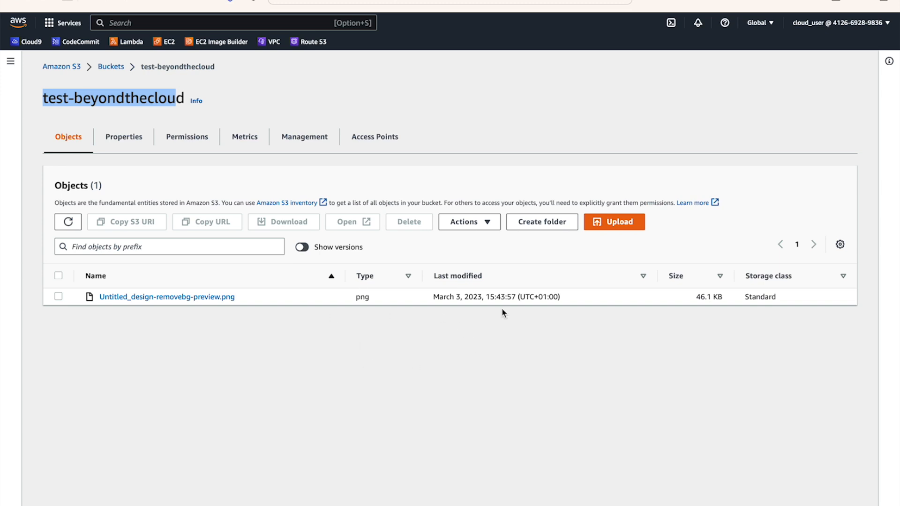
pyautogui.moveTo(434, 298); pyautogui.dragTo(570, 294)
pyautogui.doubleClick(361, 297)
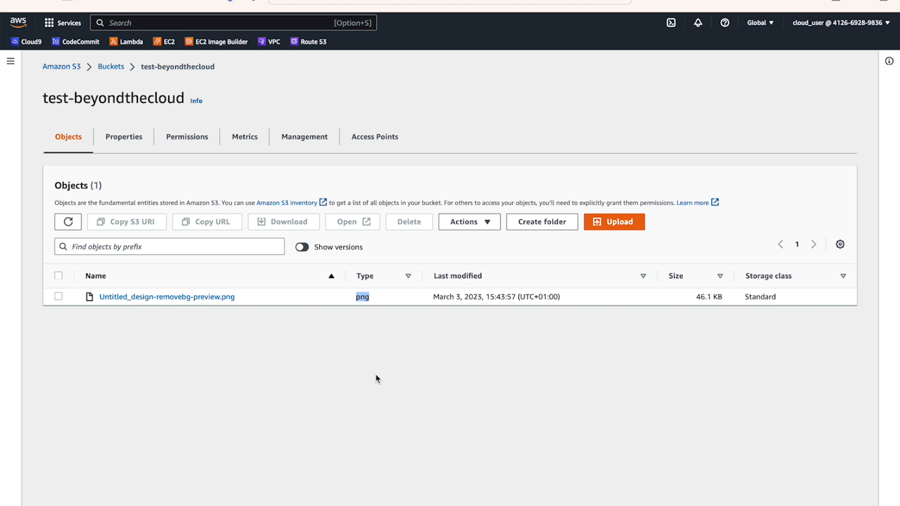
pyautogui.doubleClick(759, 297)
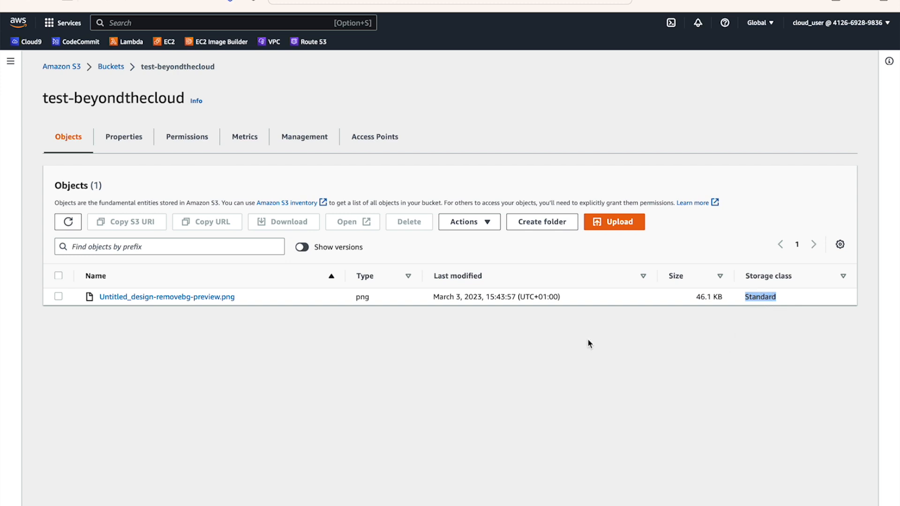
# Open the uploaded PNG object and examine its Region, last modified date, size, type, key, S3 URI and Amazon Resource Name
pyautogui.click(205, 298)
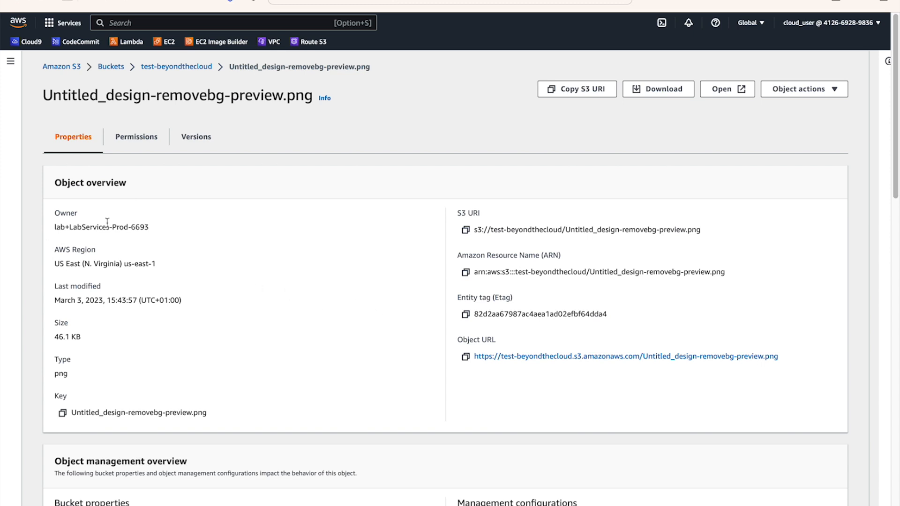
pyautogui.moveTo(55, 248); pyautogui.dragTo(167, 266)
pyautogui.click(142, 263)
pyautogui.moveTo(55, 302); pyautogui.dragTo(189, 304)
pyautogui.click(116, 304)
pyautogui.moveTo(57, 338); pyautogui.dragTo(105, 338)
pyautogui.click(67, 375)
pyautogui.click(74, 411)
pyautogui.moveTo(74, 411); pyautogui.dragTo(209, 412)
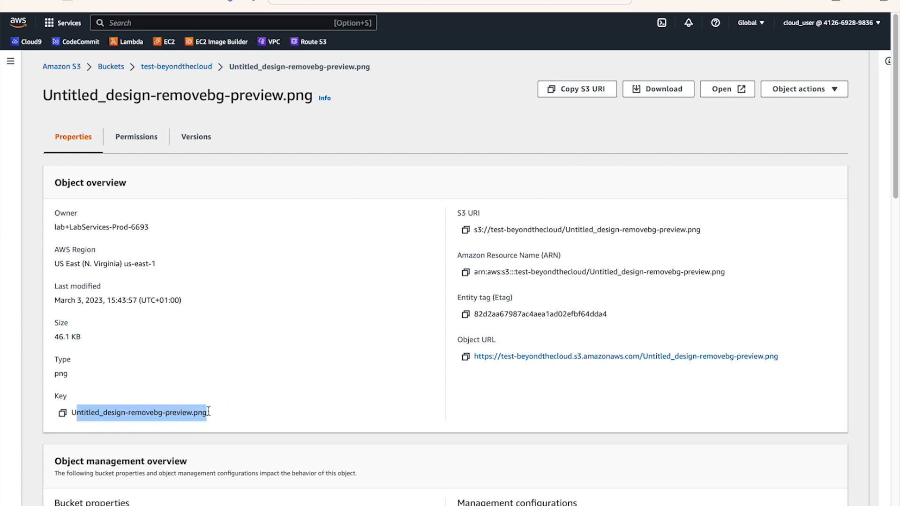
pyautogui.click(504, 228)
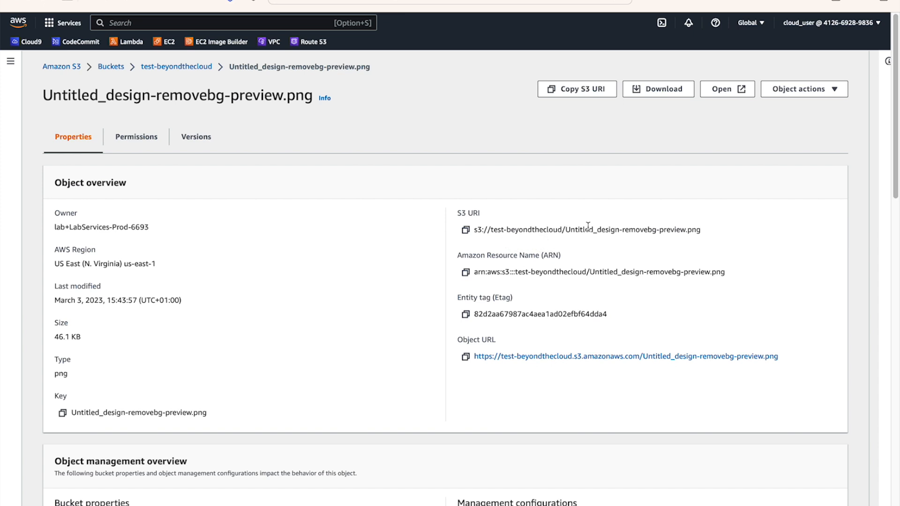
pyautogui.moveTo(502, 272); pyautogui.dragTo(683, 272)
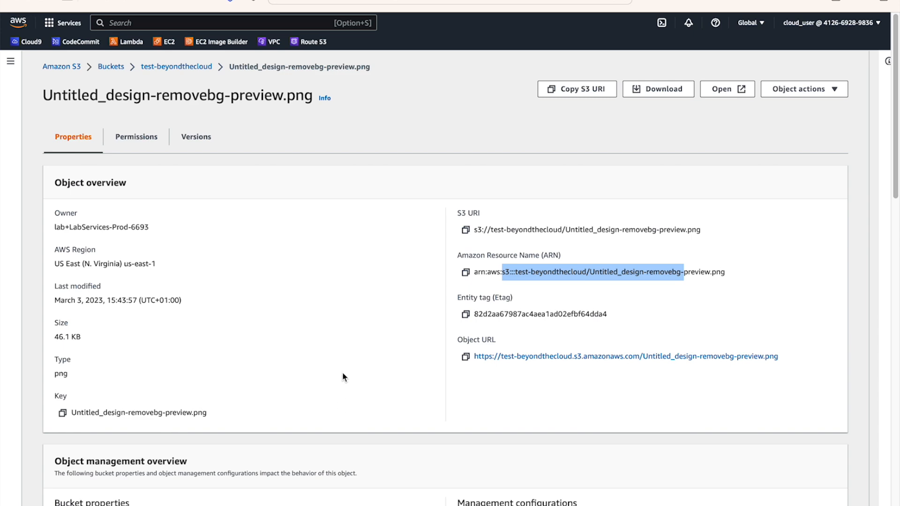
# Review the object's remaining properties, checking the encryption key type in the server-side encryption settings
pyautogui.scroll(-10, 241, 343)
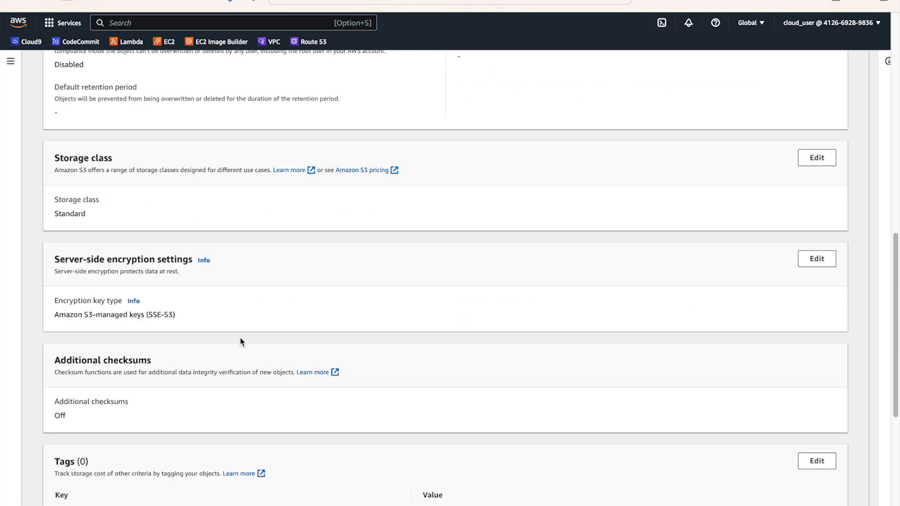
pyautogui.scroll(-5, 240, 340)
pyautogui.scroll(3, 240, 340)
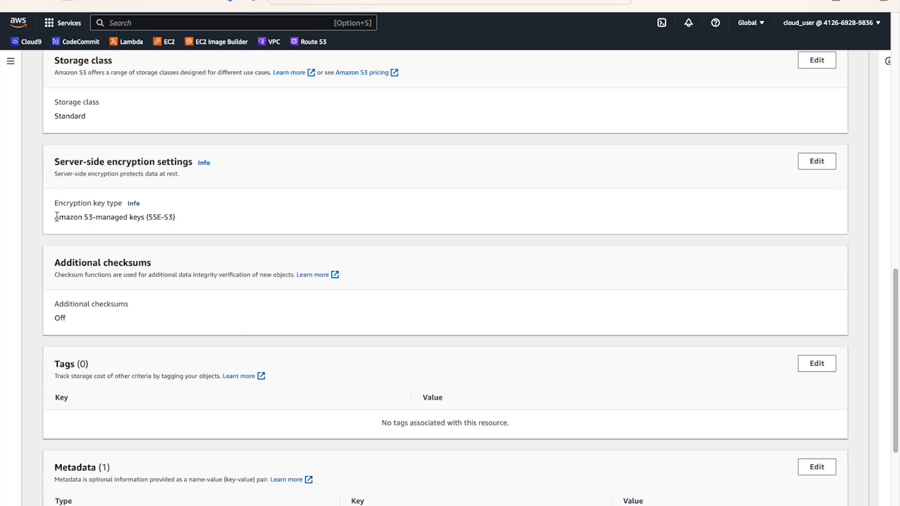
pyautogui.moveTo(54, 201); pyautogui.dragTo(175, 215)
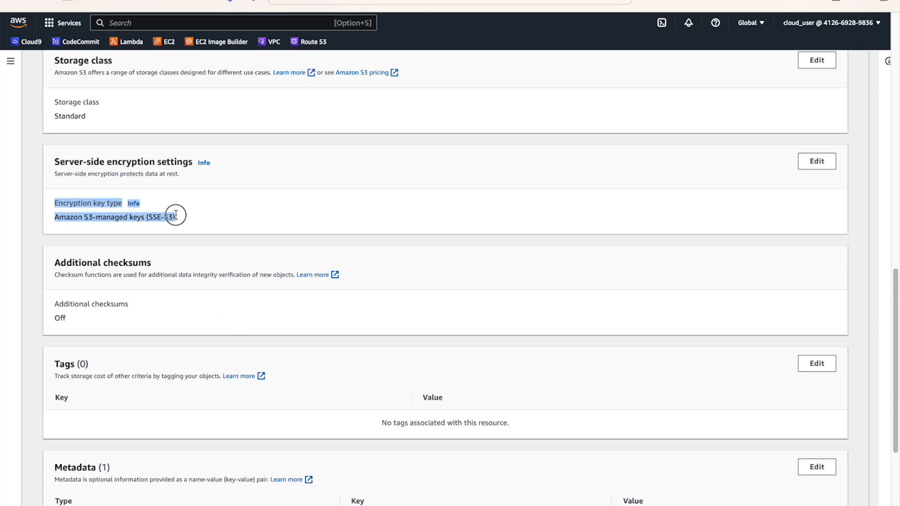
pyautogui.click(207, 222)
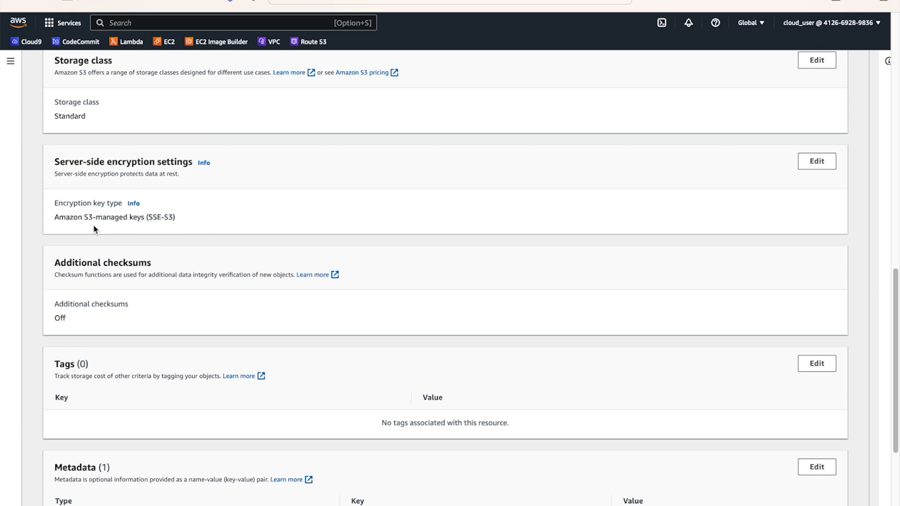
pyautogui.moveTo(54, 218); pyautogui.dragTo(239, 211)
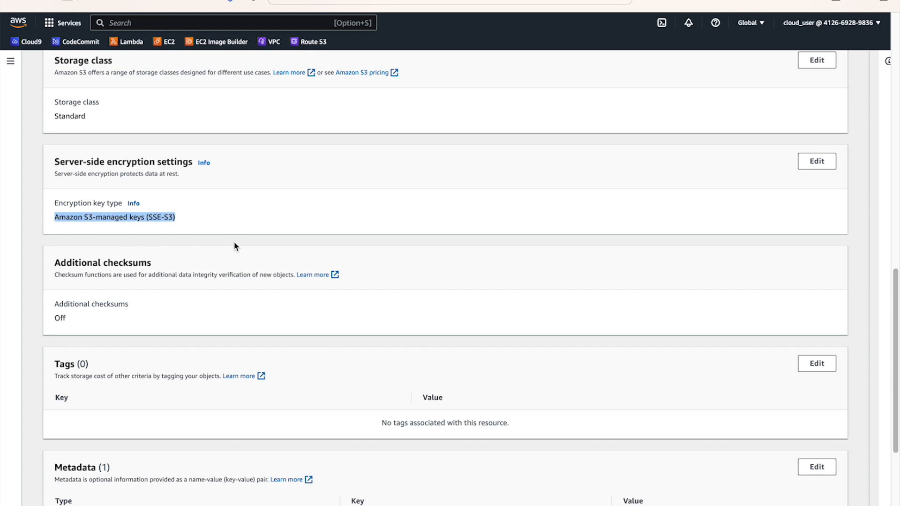
# Check the object's access control list permissions and view its list of versions
pyautogui.scroll(5, 227, 243)
pyautogui.scroll(8, 235, 242)
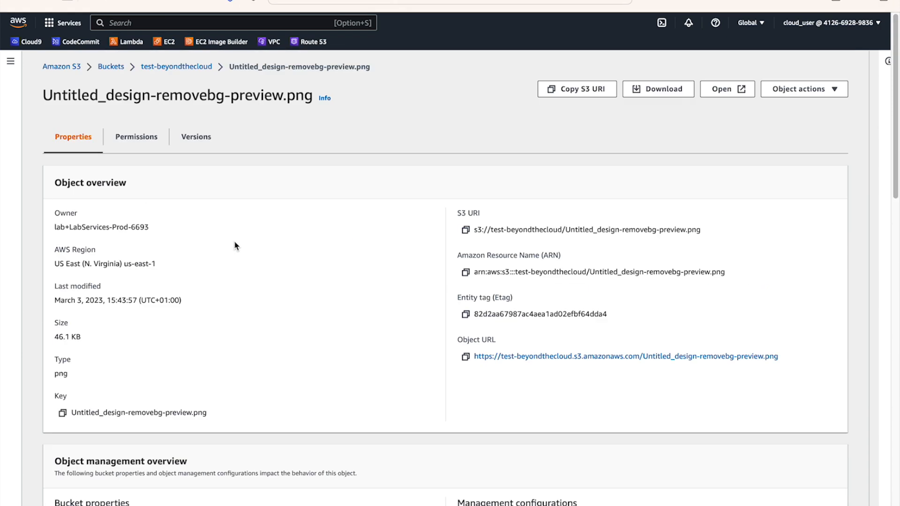
pyautogui.click(129, 146)
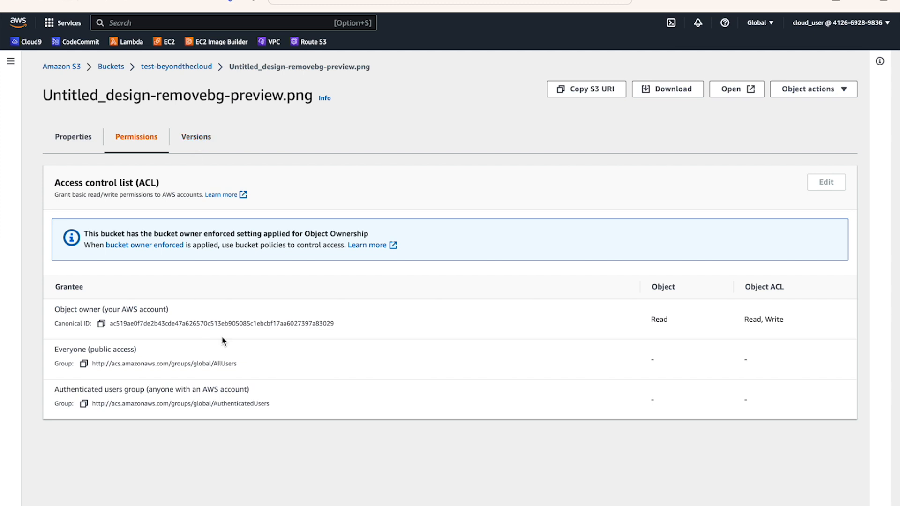
pyautogui.click(190, 141)
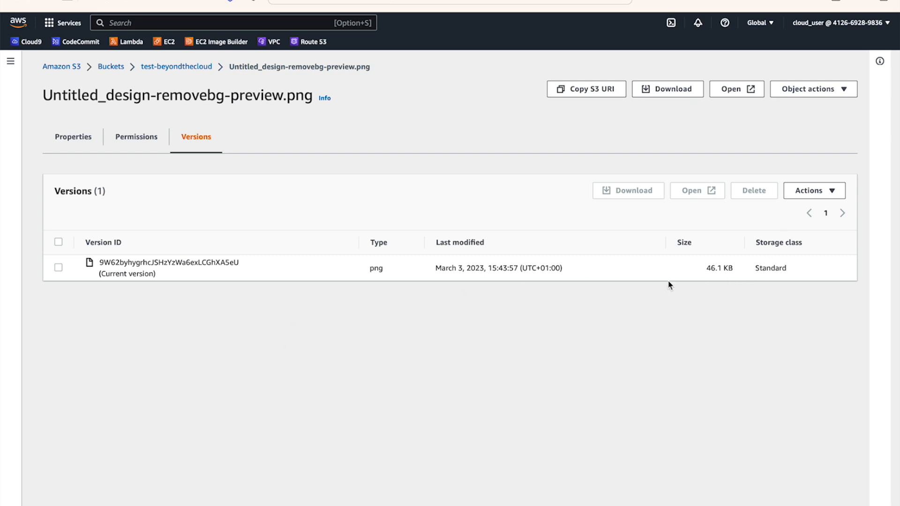
# Check the current version's storage class, then open the PNG from the object's properties page to view the image
pyautogui.doubleClick(761, 269)
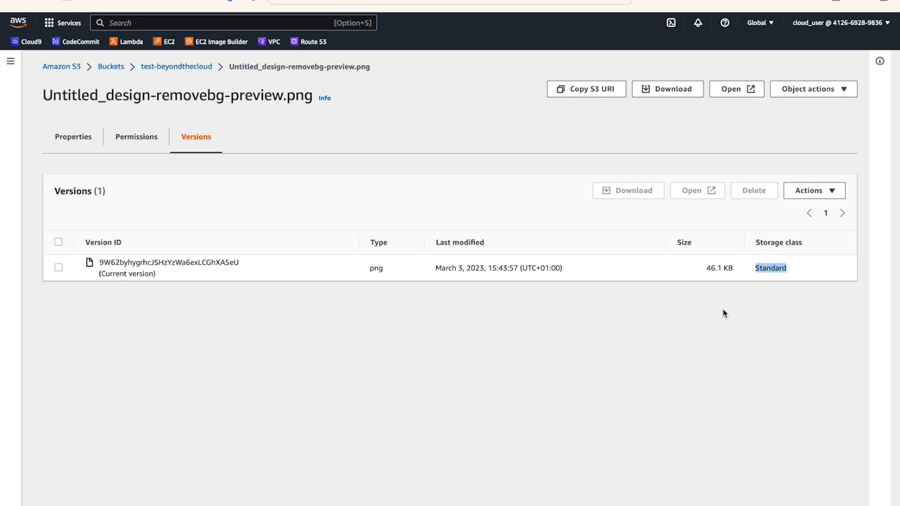
pyautogui.click(73, 138)
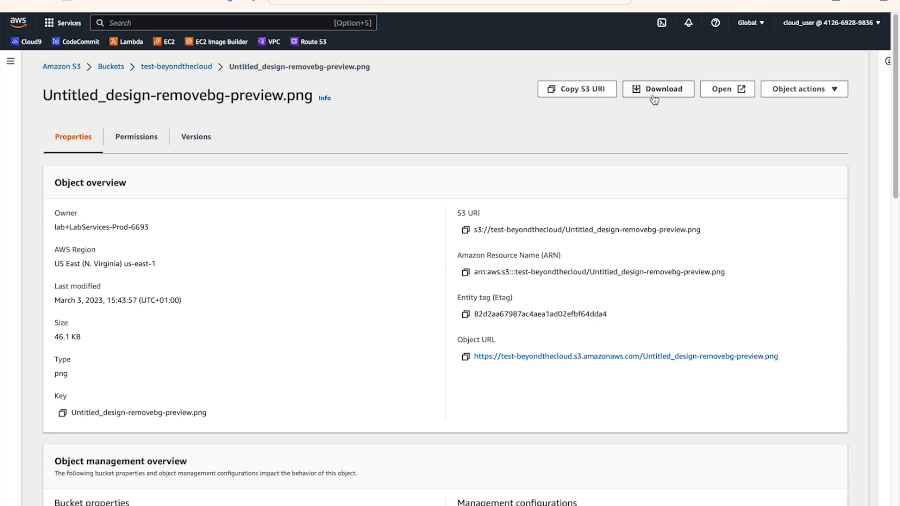
pyautogui.click(733, 90)
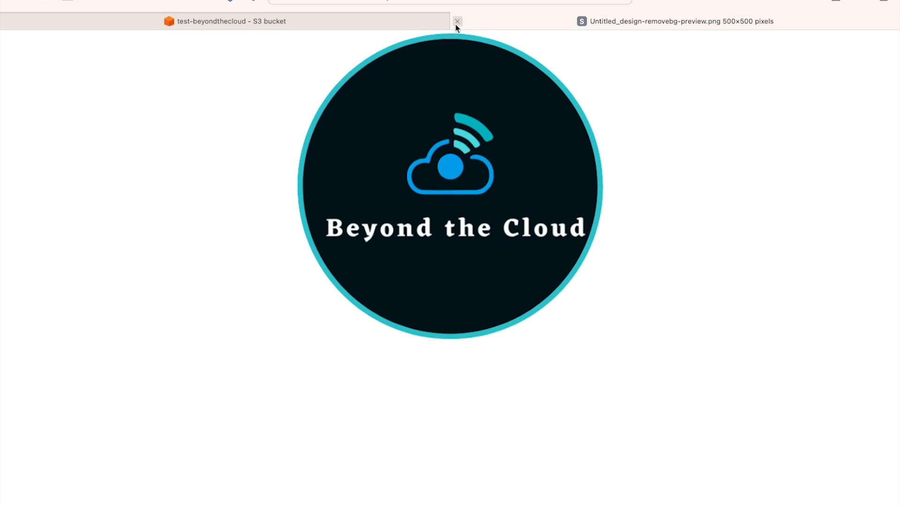
pyautogui.click(378, 26)
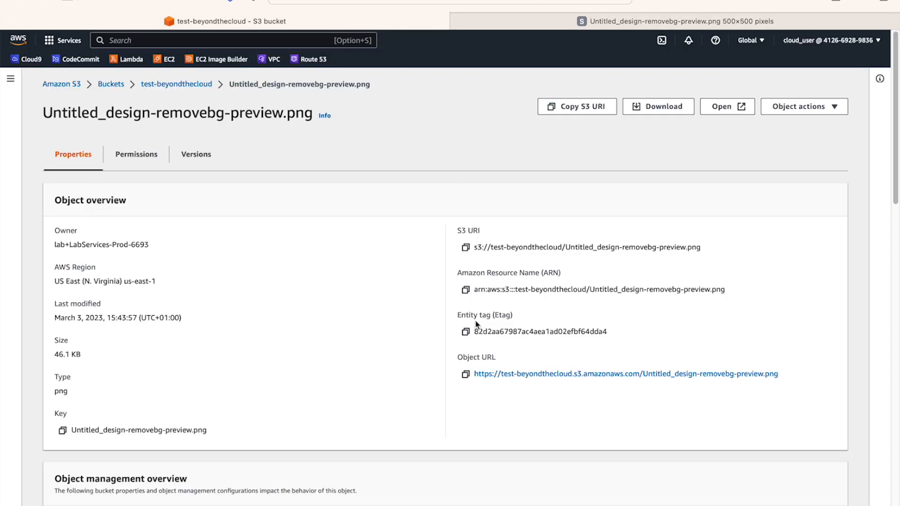
# Copy the object URL and load it in a new browser tab to test public access to the PNG, returning to the object page
pyautogui.moveTo(459, 357); pyautogui.dragTo(515, 357)
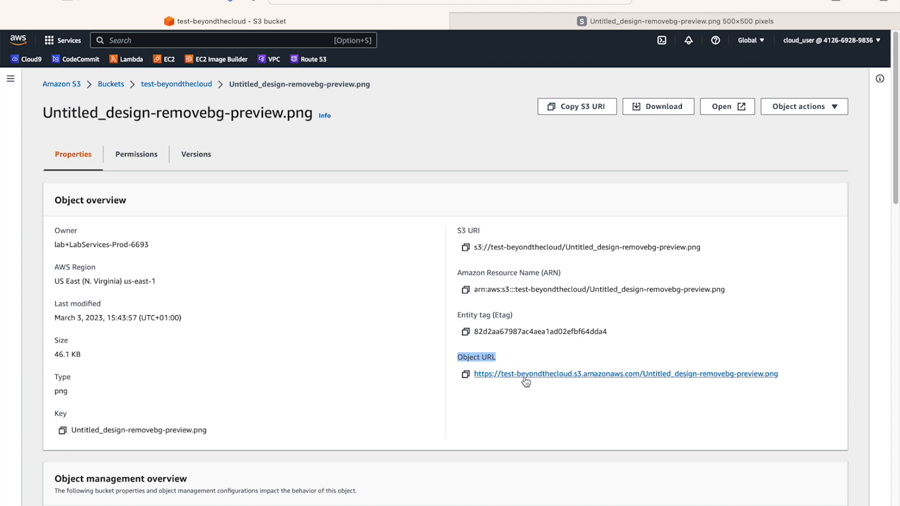
pyautogui.click(466, 374)
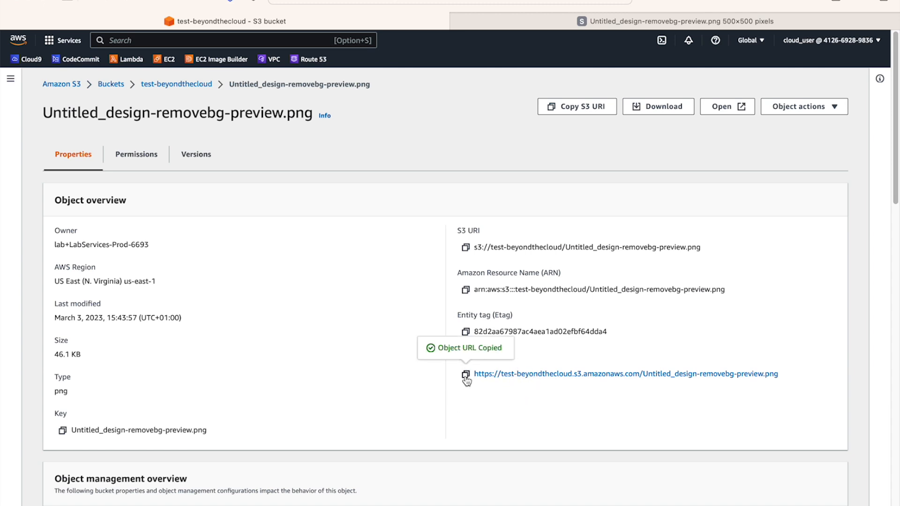
pyautogui.click(862, 5)
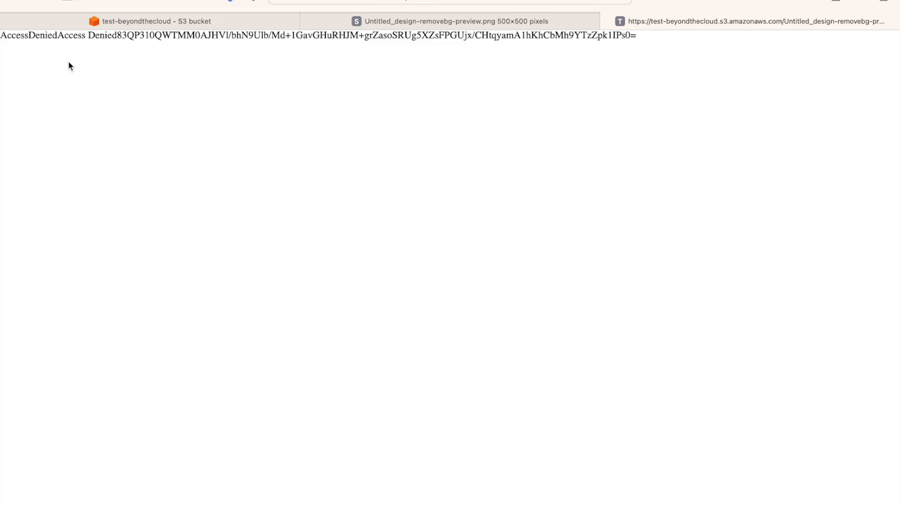
pyautogui.moveTo(1, 36); pyautogui.dragTo(119, 37)
pyautogui.click(214, 24)
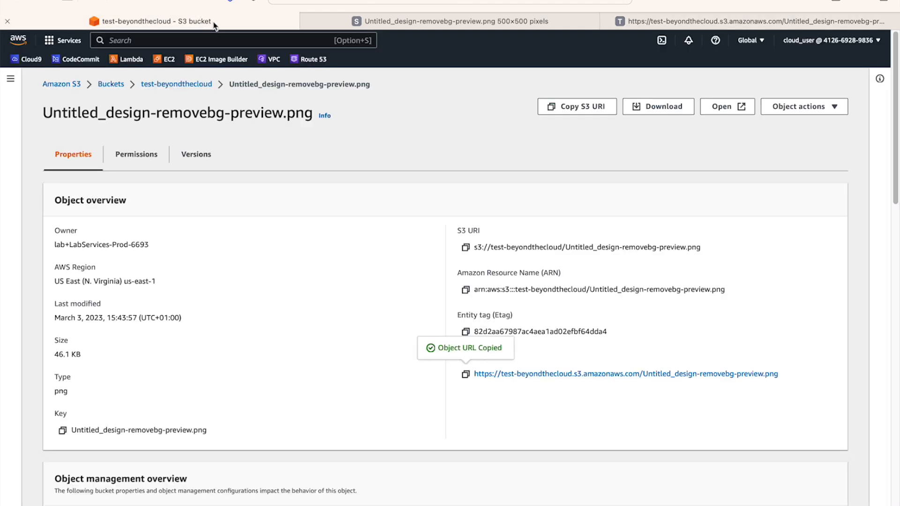
# View the image opened from the console once more and return to the object's properties
pyautogui.click(429, 390)
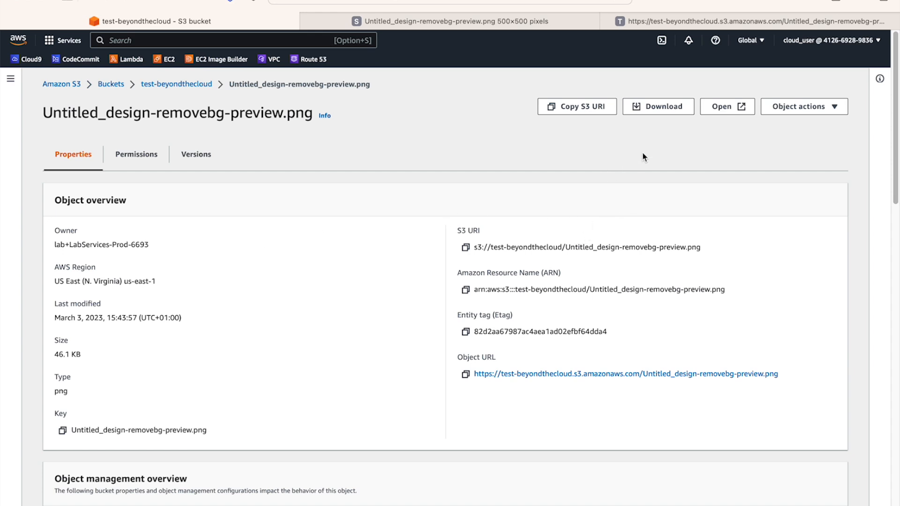
pyautogui.click(512, 26)
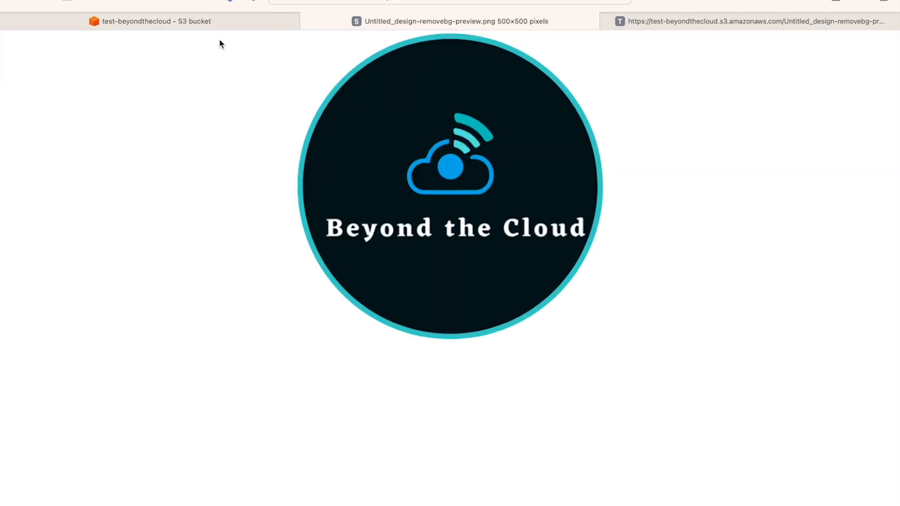
pyautogui.click(219, 22)
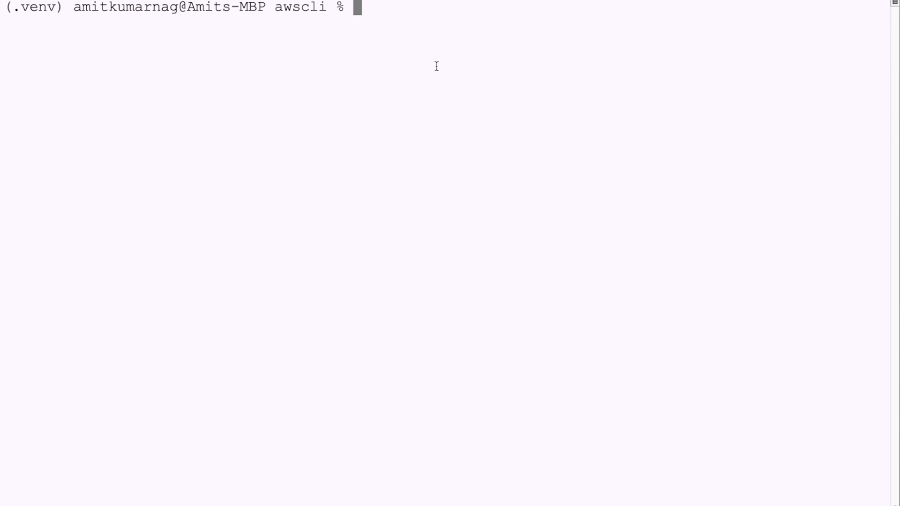
# In the terminal, run aws configure, keeping the stored access key ID, secret access key, us-east-1 region and None output format
pyautogui.write('aws co')
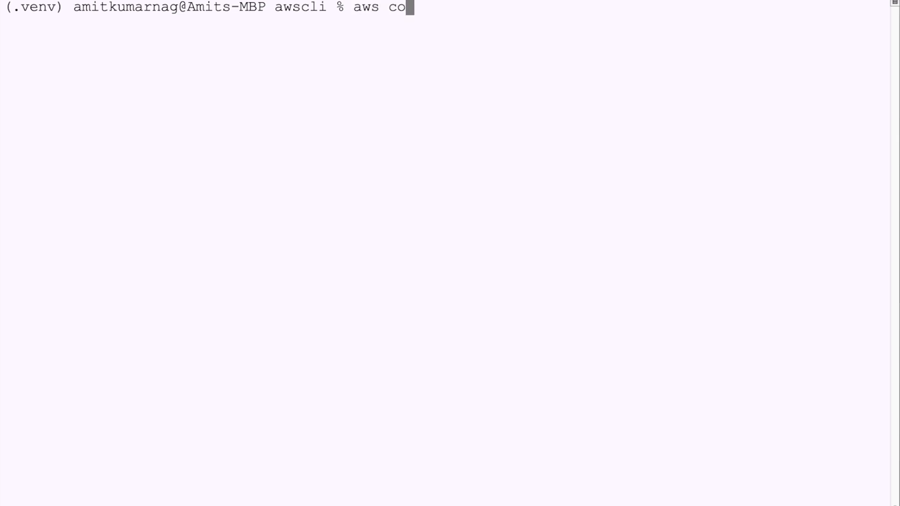
pyautogui.write('nfigure')
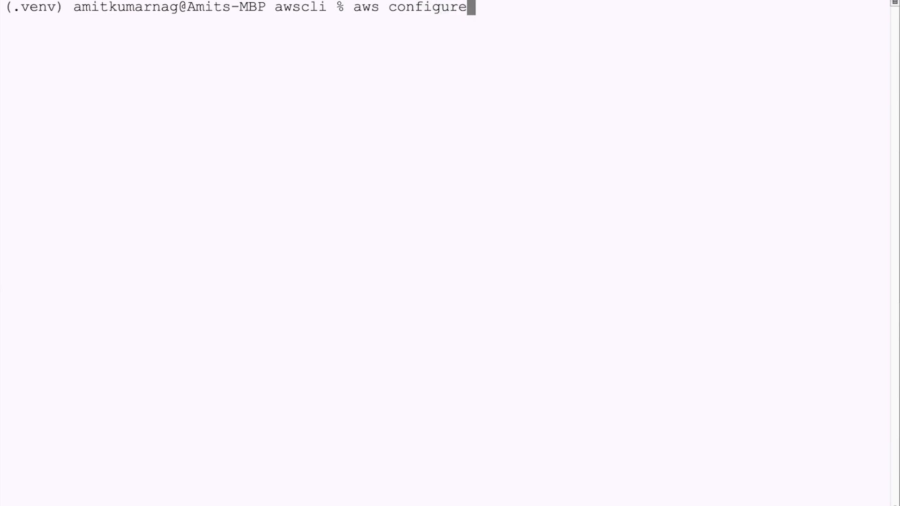
pyautogui.press('Return')
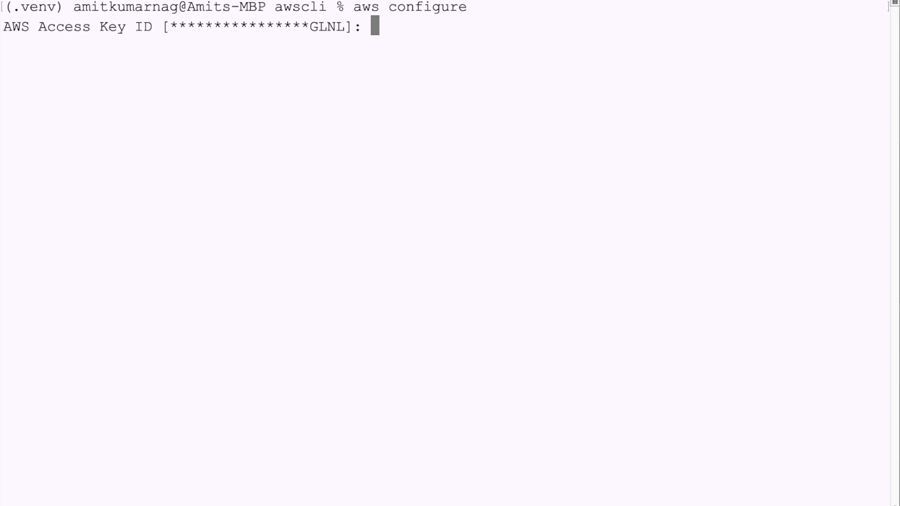
pyautogui.press('Return')
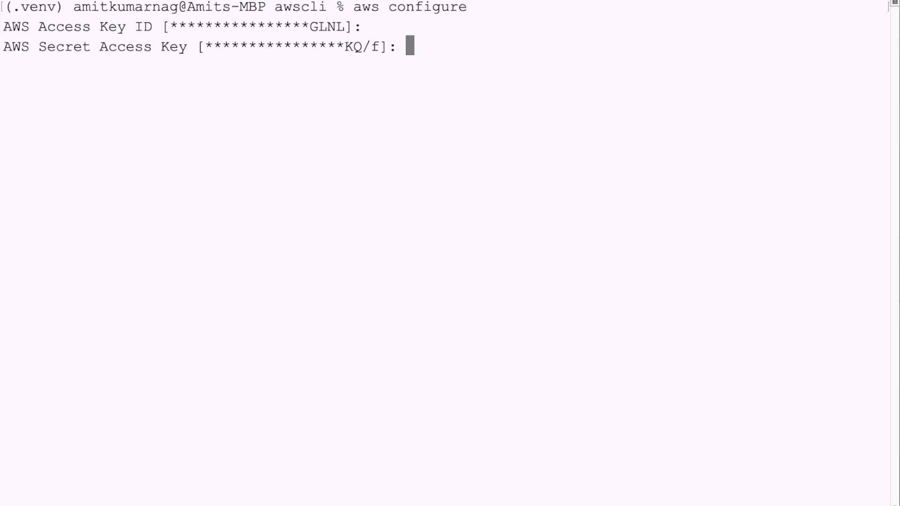
pyautogui.press('Return')
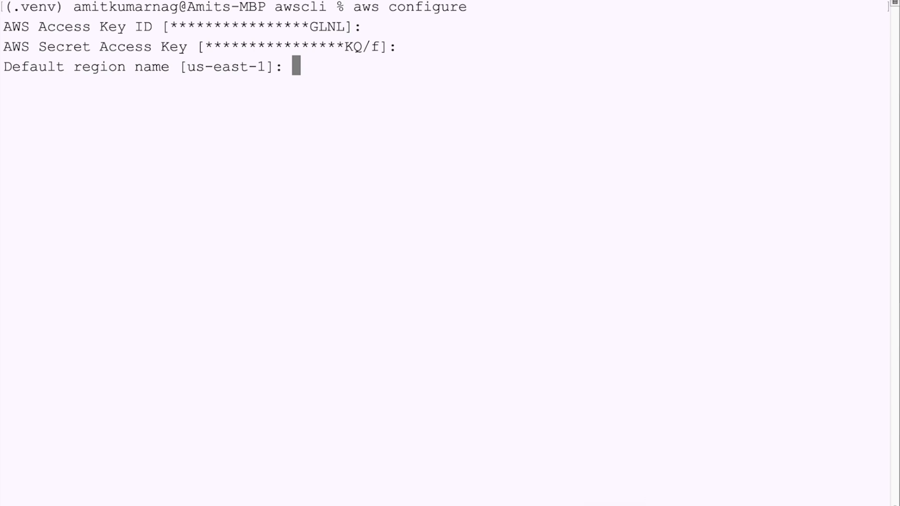
pyautogui.press('Return')
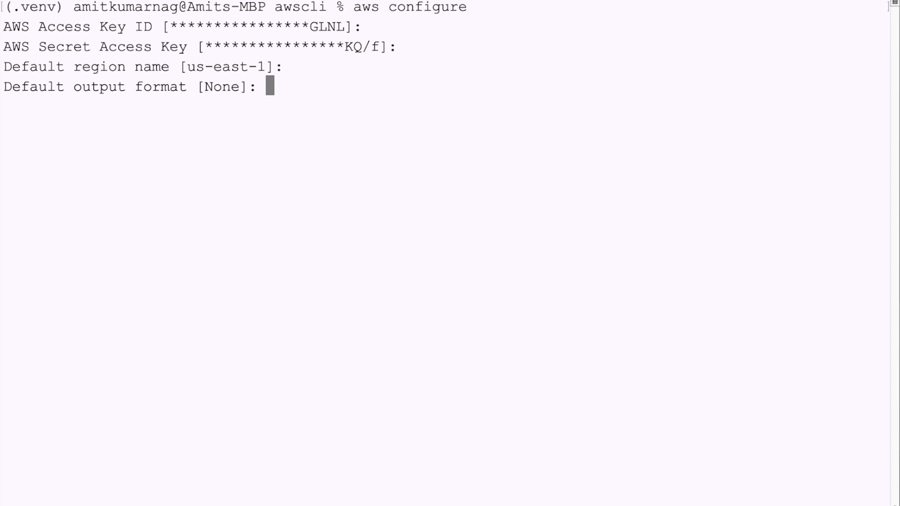
pyautogui.press('Return')
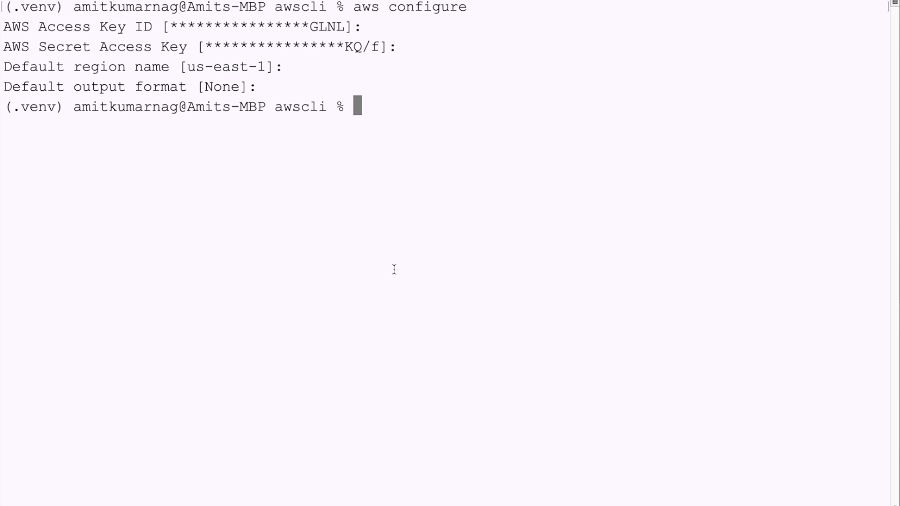
# List the account's S3 buckets with the command aws s3 ls
pyautogui.write('aws s3')
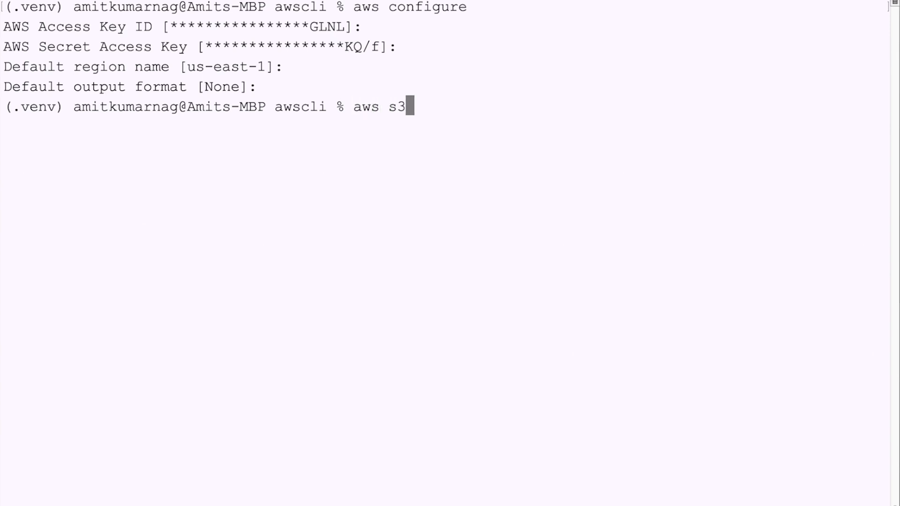
pyautogui.write(' ls')
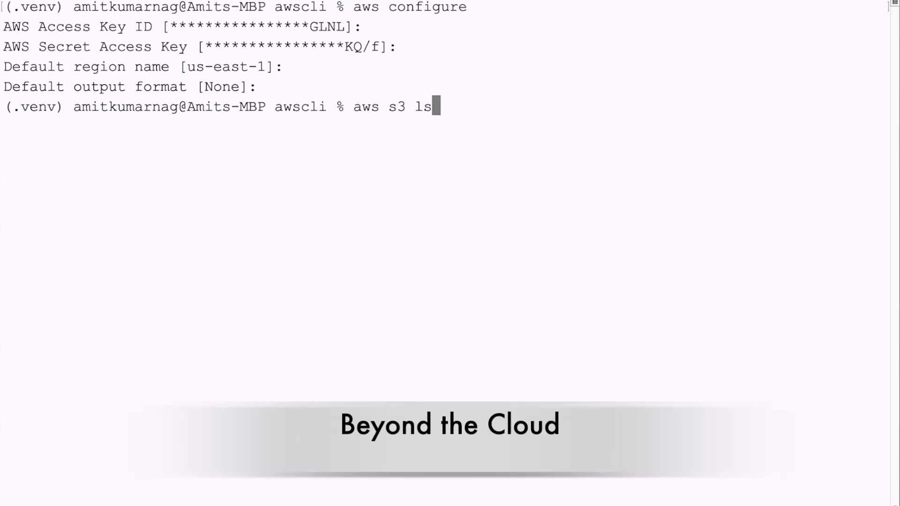
pyautogui.press('Return')
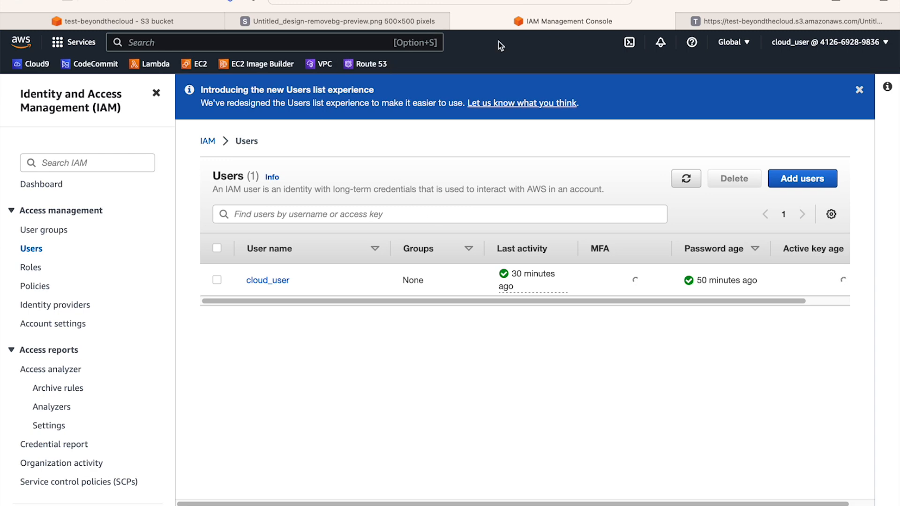
# Switch back to the S3 browser page and copy the S3 URI of Untitled_design-removebg-preview.png
pyautogui.click(181, 19)
pyautogui.scroll(-1, 199, 232)
pyautogui.scroll(1, 199, 234)
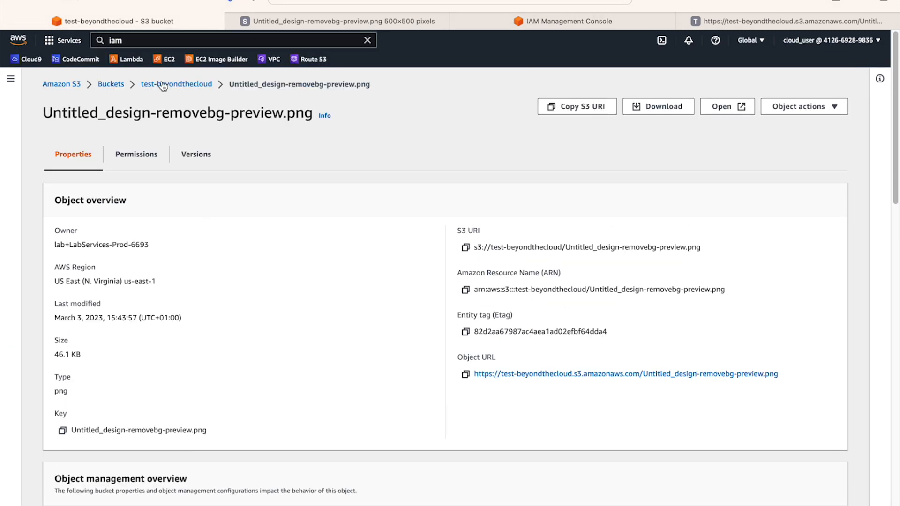
pyautogui.moveTo(234, 88); pyautogui.dragTo(373, 85)
pyautogui.click(378, 176)
pyautogui.click(466, 248)
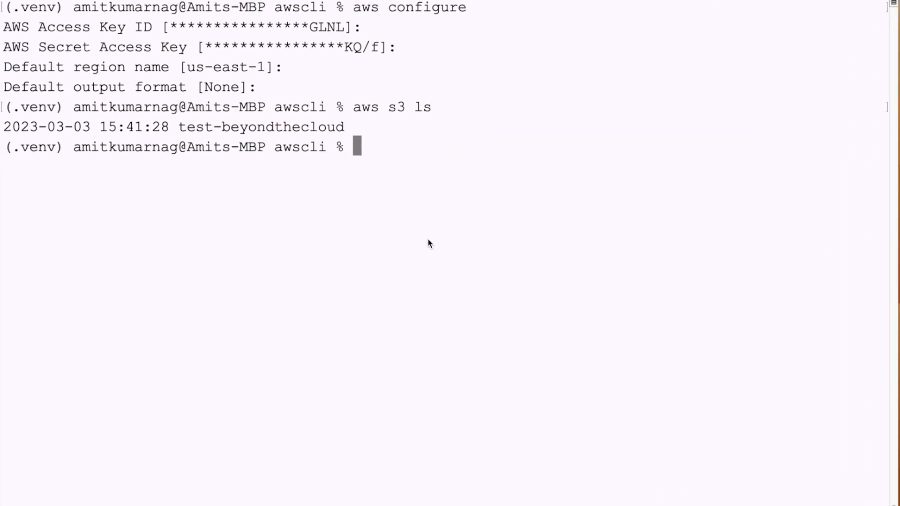
# In the terminal, download the object with aws s3 cp s3://test-beyondthecloud/Untitled_design-removebg-preview.png to the current directory
pyautogui.write('aws ')
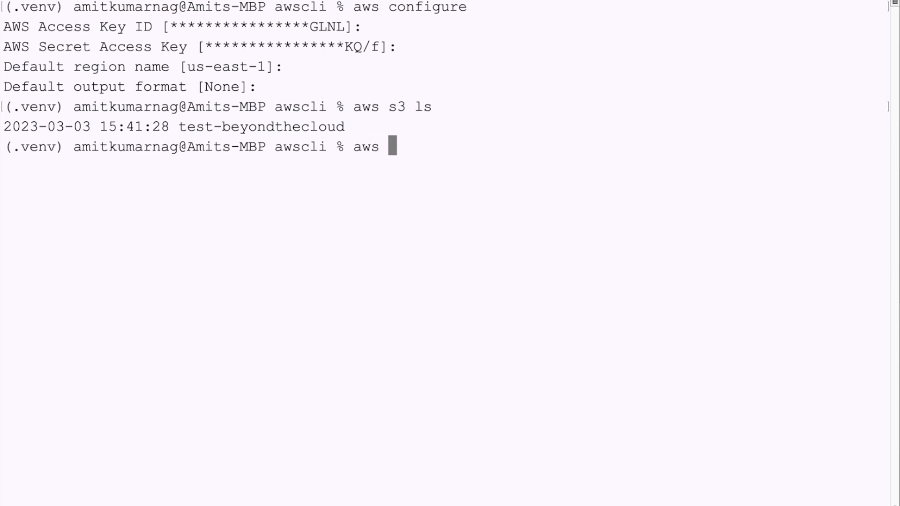
pyautogui.write('s3 cp')
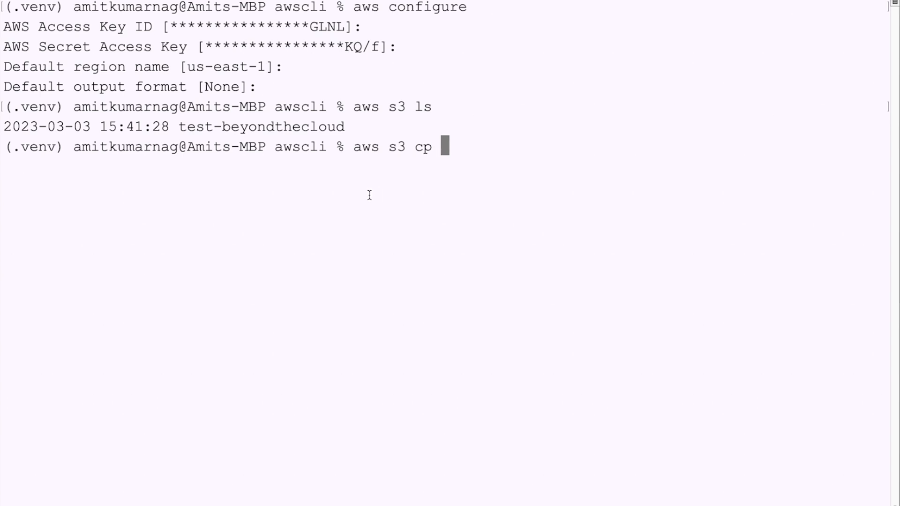
pyautogui.rightClick(462, 138)
pyautogui.click(483, 161)
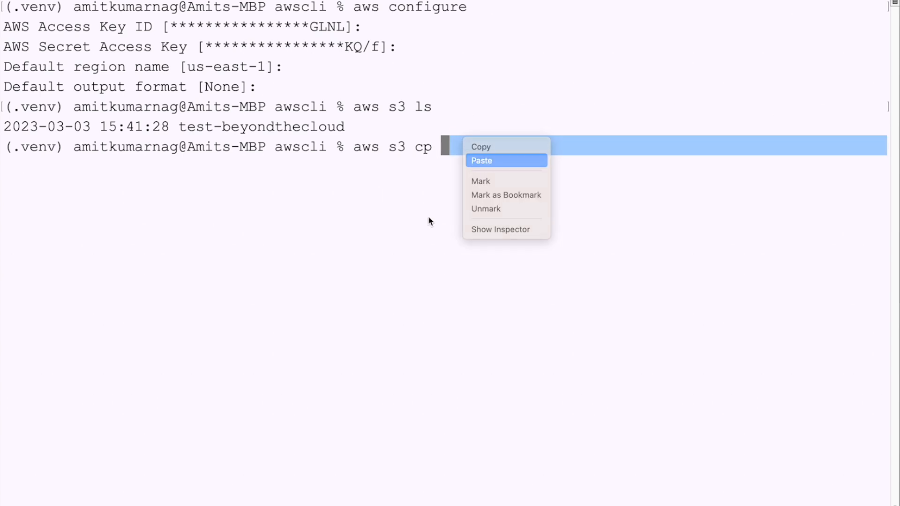
pyautogui.press('Right')
pyautogui.write('.')
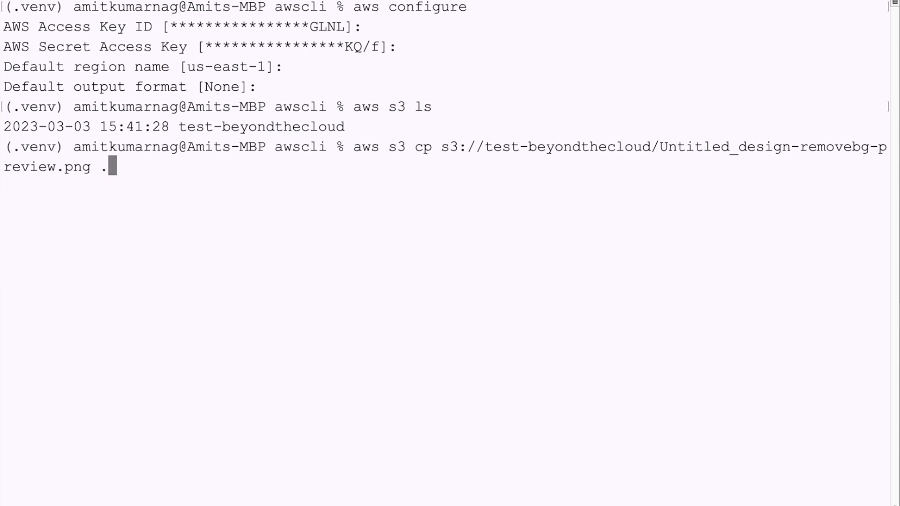
pyautogui.press('Return')
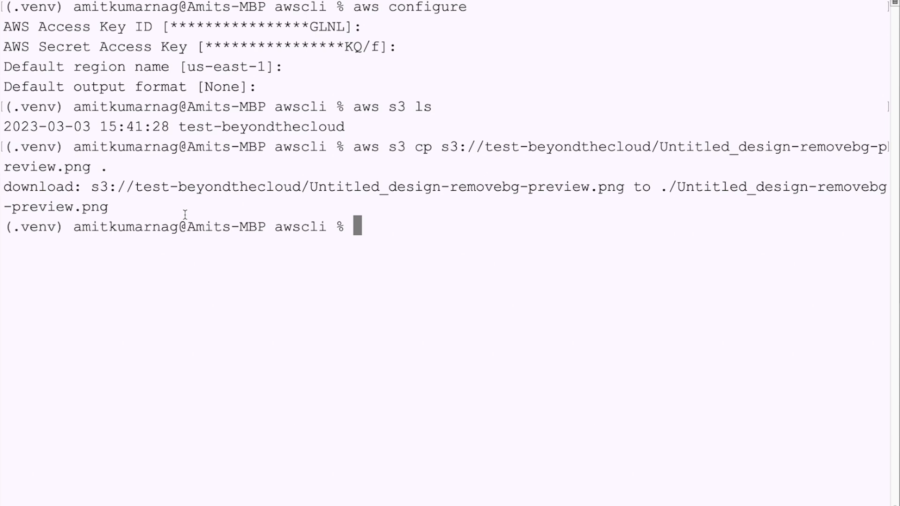
# Switch to Finder, open the downloaded PNG in the awscli folder to check it, close the image and return to the terminal
pyautogui.press('super+Tab')
pyautogui.press('super+Tab')
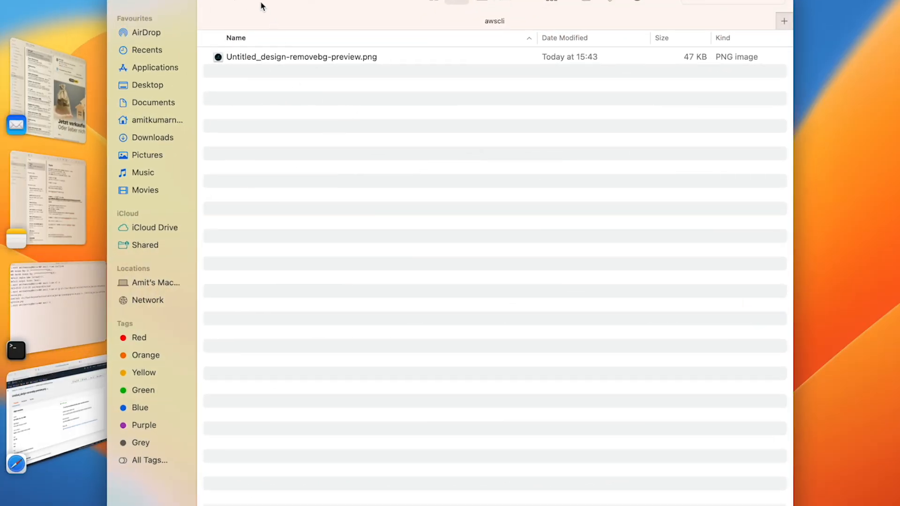
pyautogui.click(437, 60)
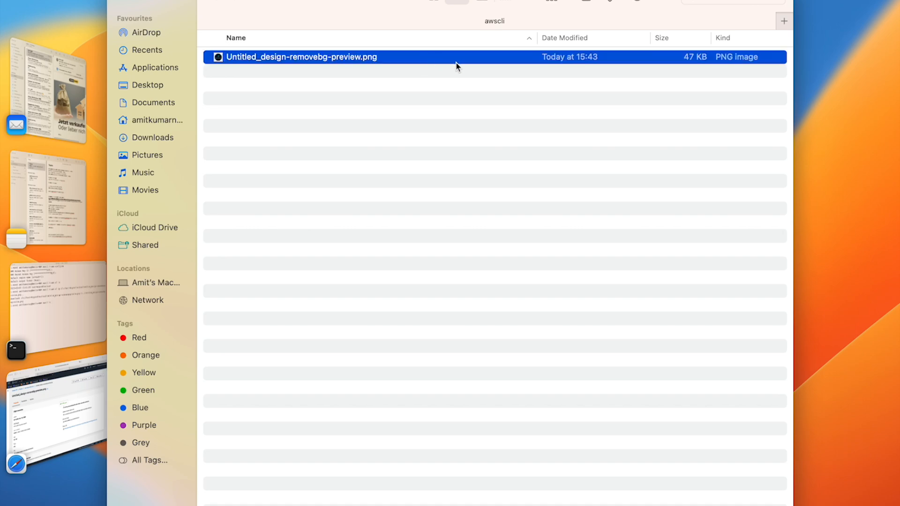
pyautogui.doubleClick(285, 58)
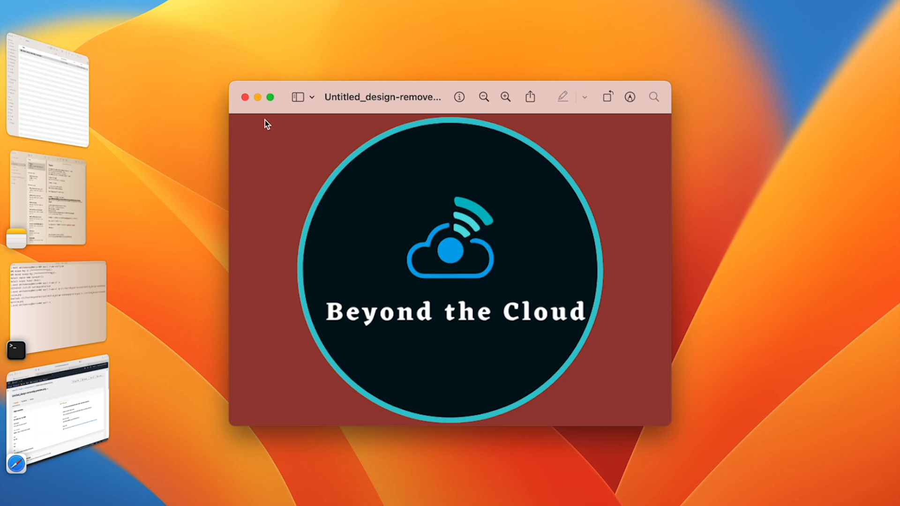
pyautogui.click(245, 97)
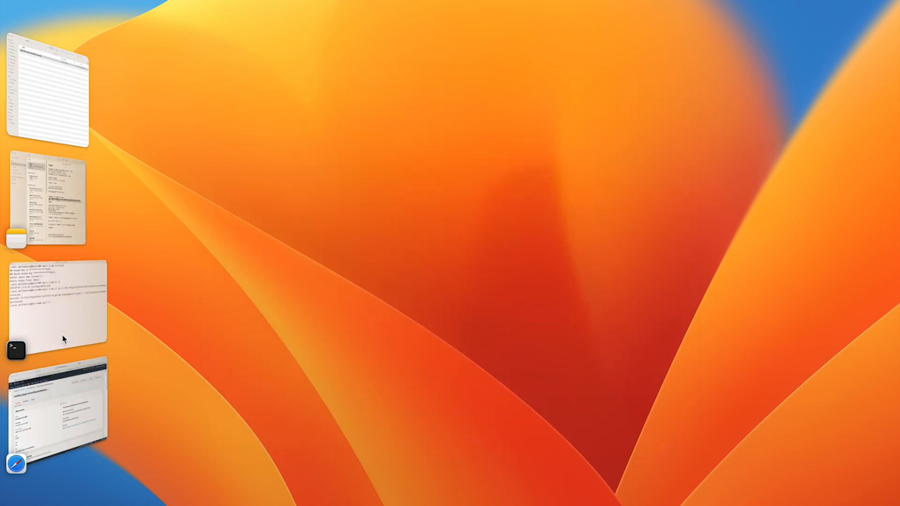
pyautogui.click(64, 340)
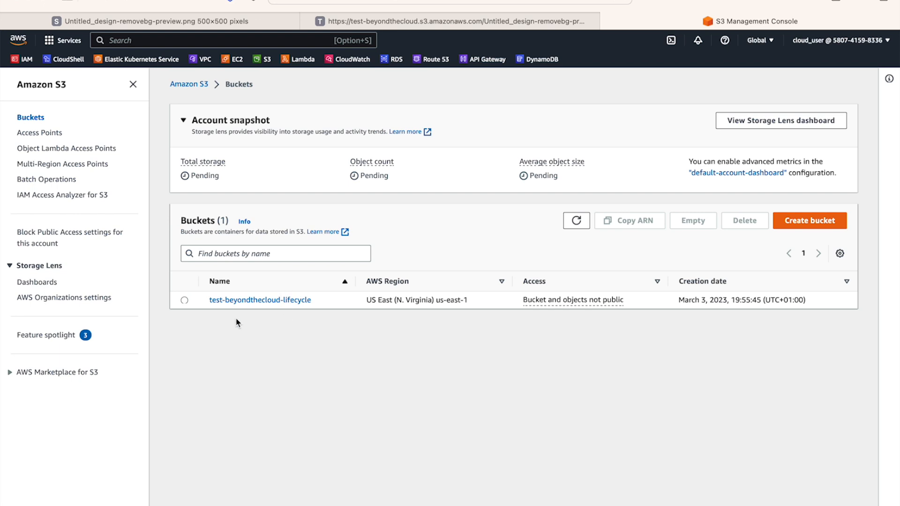
# In the S3 console, open the bucket test-beyondthecloud-lifecycle and view its properties, including the Bucket Versioning setting
pyautogui.click(280, 300)
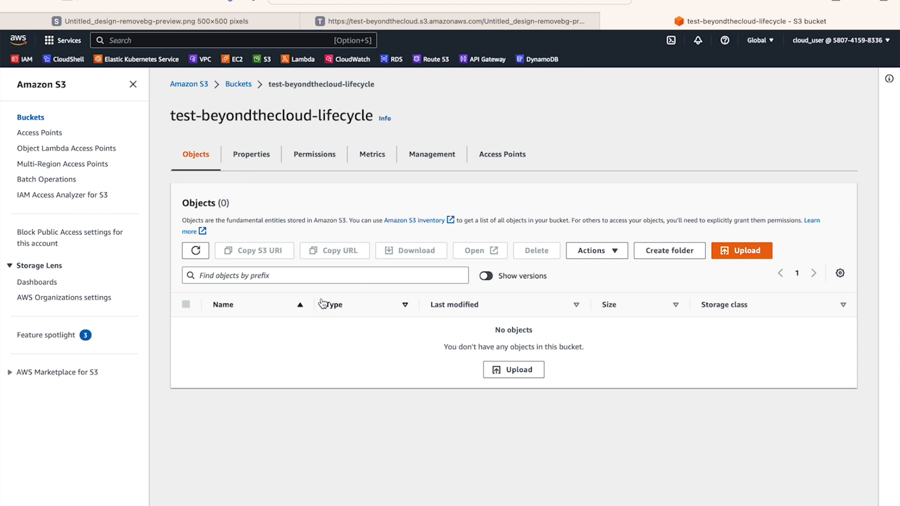
pyautogui.click(265, 159)
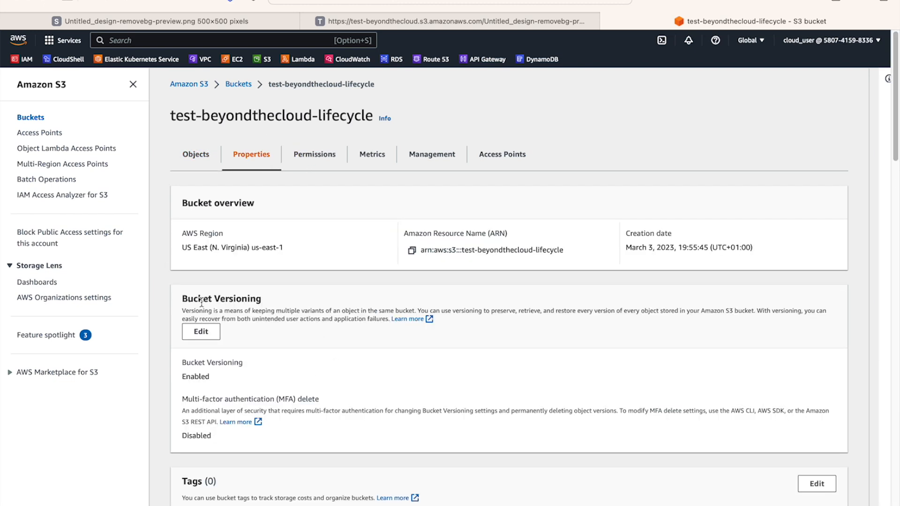
# Review the Bucket Versioning setting and the remaining properties of the test-beyondthecloud-lifecycle bucket
pyautogui.scroll(-2, 174, 289)
pyautogui.moveTo(197, 290); pyautogui.dragTo(236, 314)
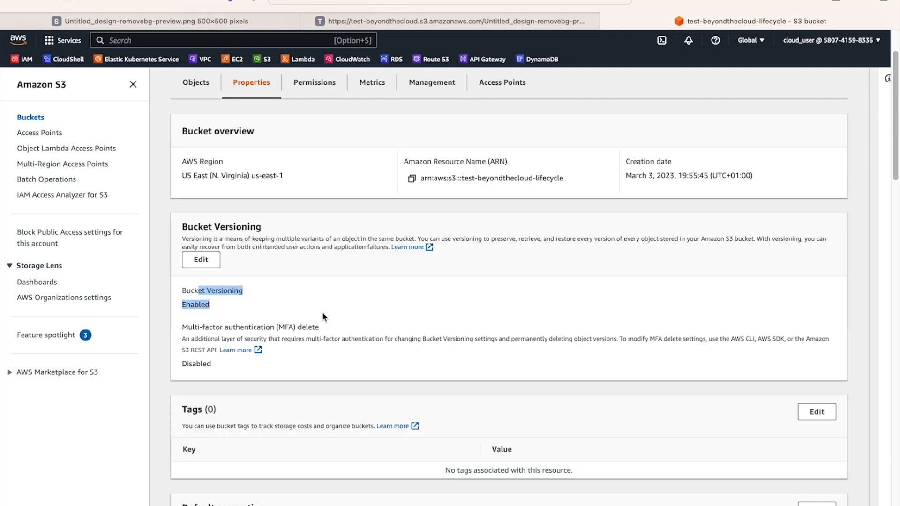
pyautogui.scroll(-12, 427, 317)
pyautogui.scroll(12, 426, 315)
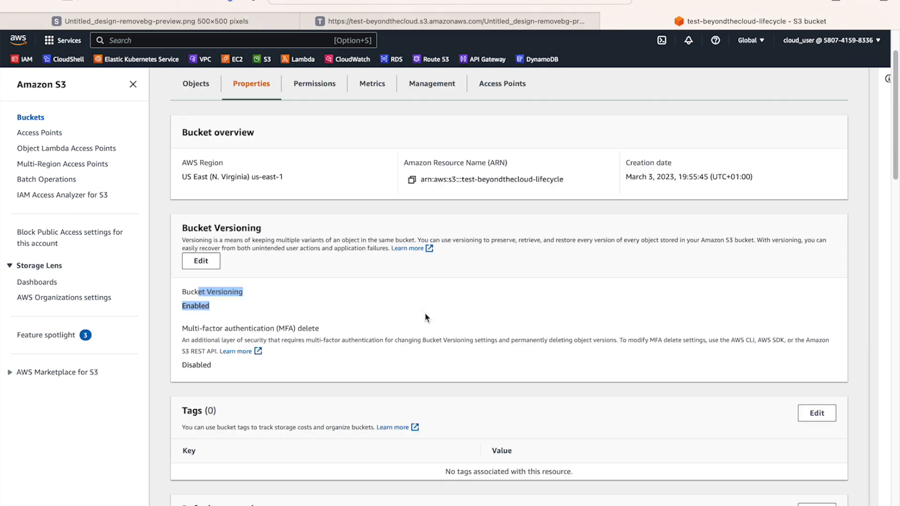
pyautogui.scroll(2, 426, 314)
# View the bucket's access points, then its management settings with the lifecycle rules list
pyautogui.click(507, 164)
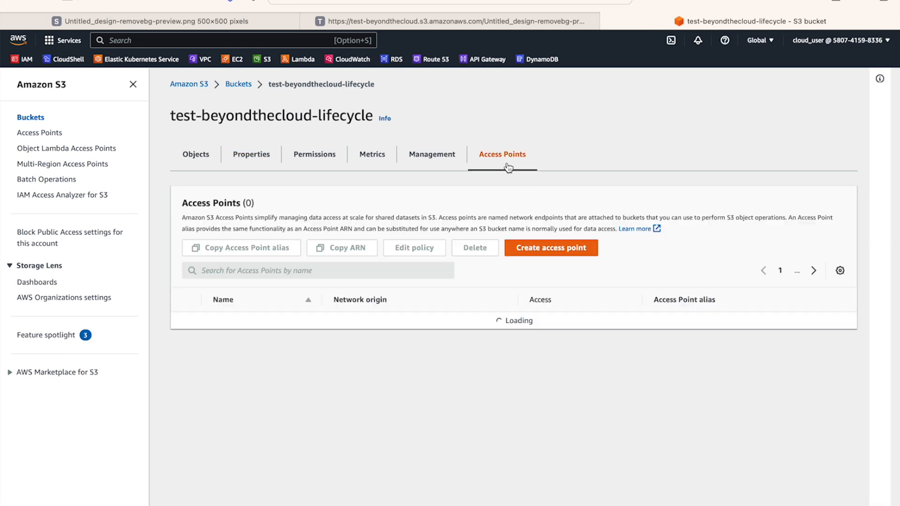
pyautogui.click(429, 166)
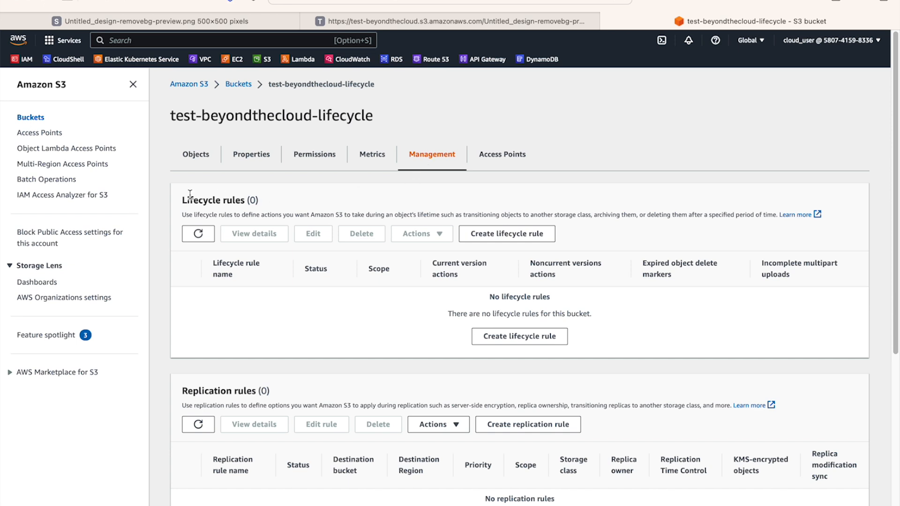
pyautogui.moveTo(178, 199); pyautogui.dragTo(277, 198)
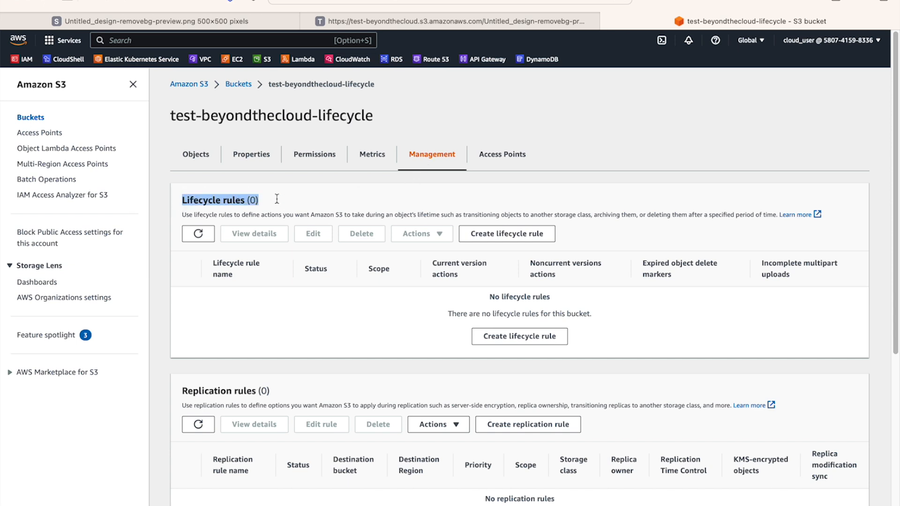
pyautogui.click(277, 199)
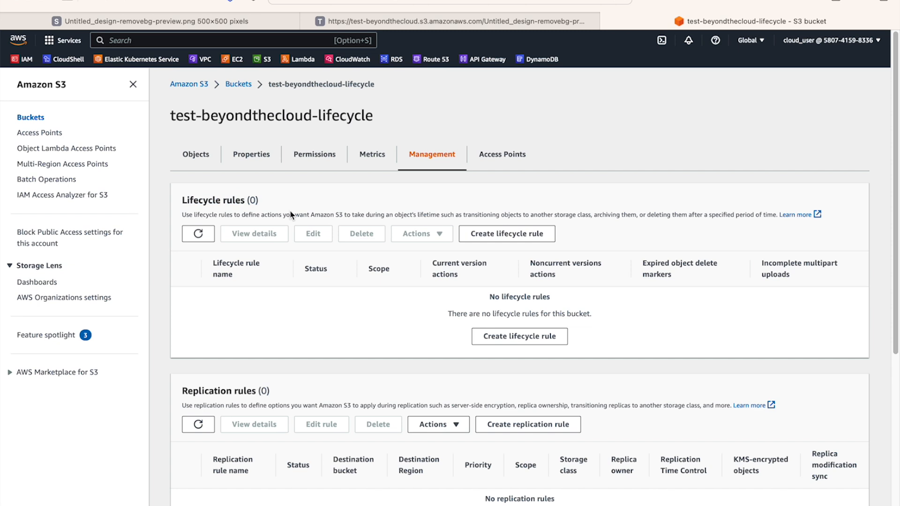
# Start a new lifecycle rule for the bucket and name it "lifecycle rule"
pyautogui.click(519, 240)
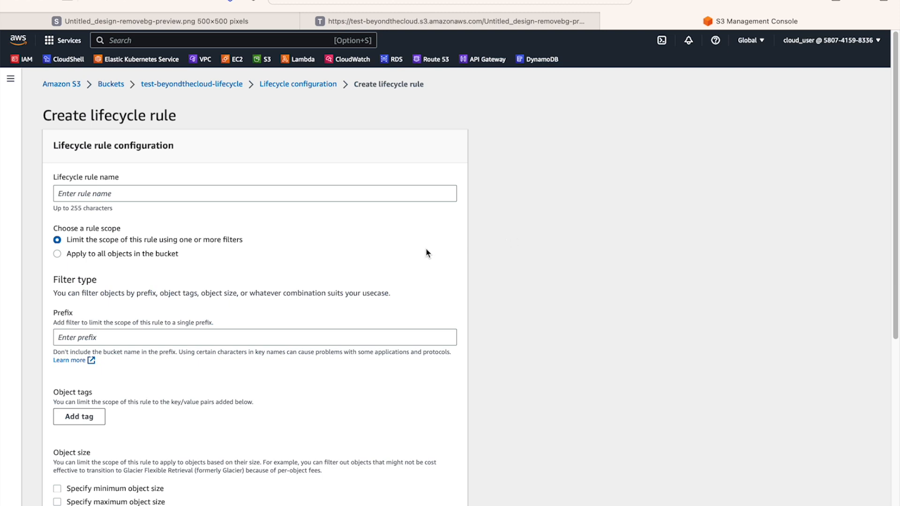
pyautogui.click(195, 195)
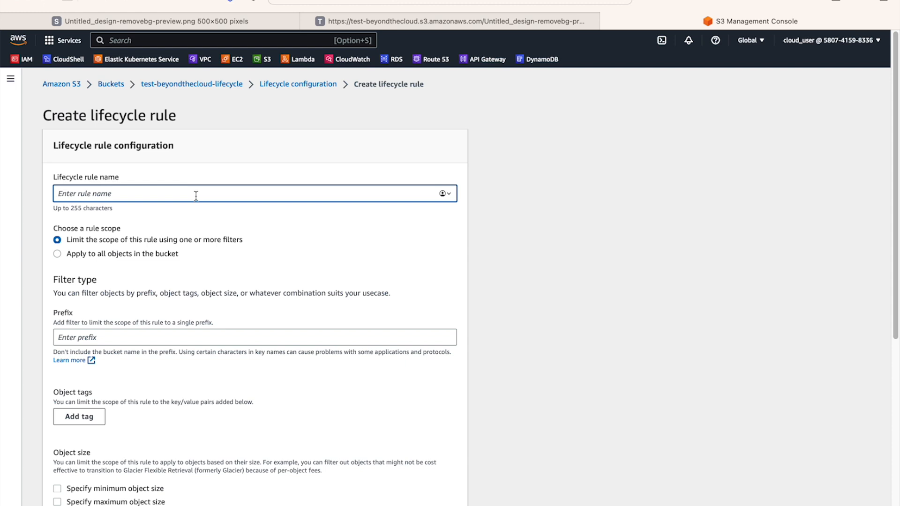
pyautogui.write('lifecycle rule')
pyautogui.scroll(-1, 213, 195)
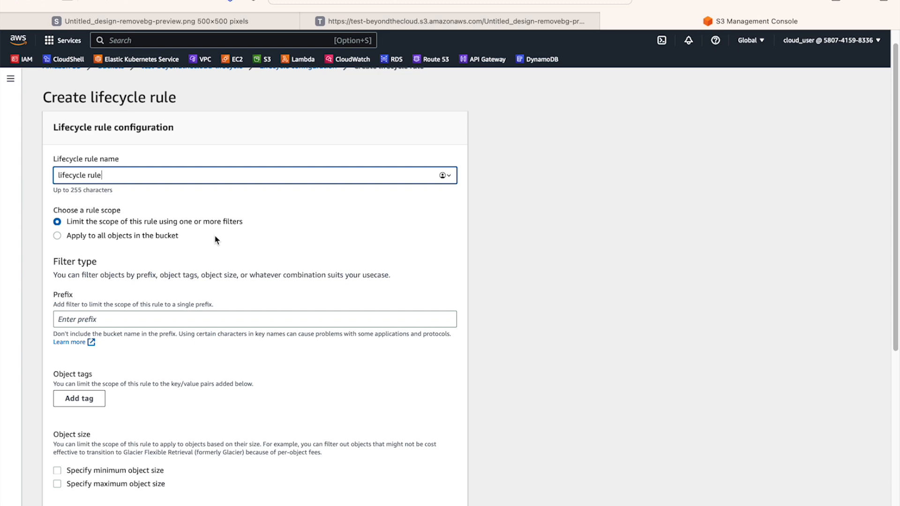
# Set the rule scope to all objects in the bucket and acknowledge that the rule applies to all of them
pyautogui.click(100, 236)
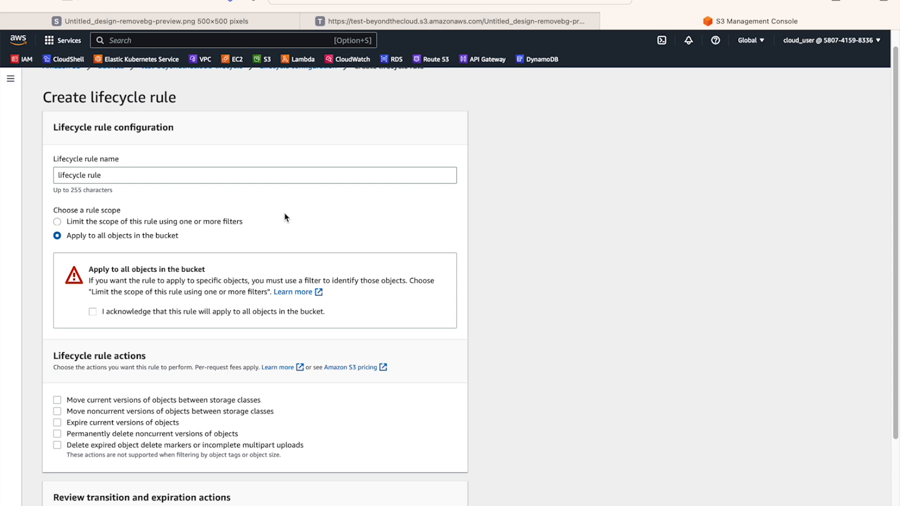
pyautogui.scroll(-1, 285, 217)
pyautogui.scroll(-3, 285, 217)
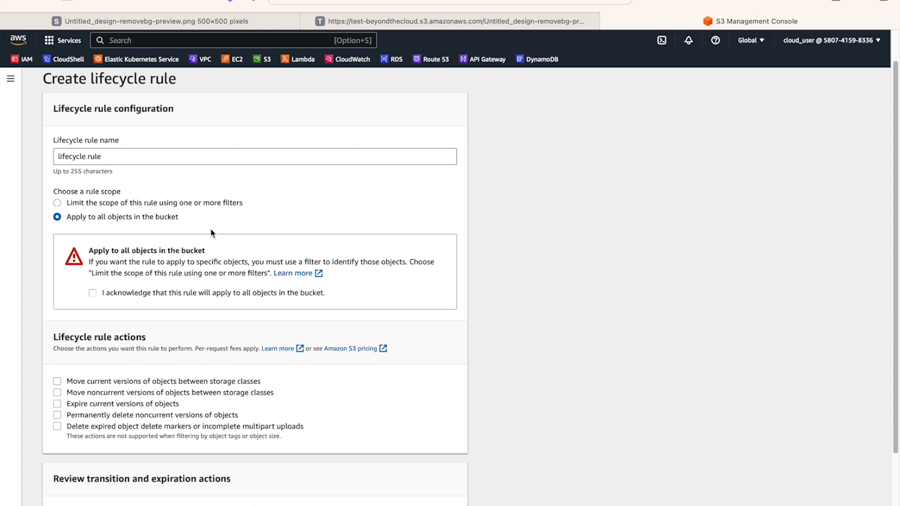
pyautogui.click(93, 293)
pyautogui.scroll(-1, 474, 275)
pyautogui.scroll(-5, 473, 276)
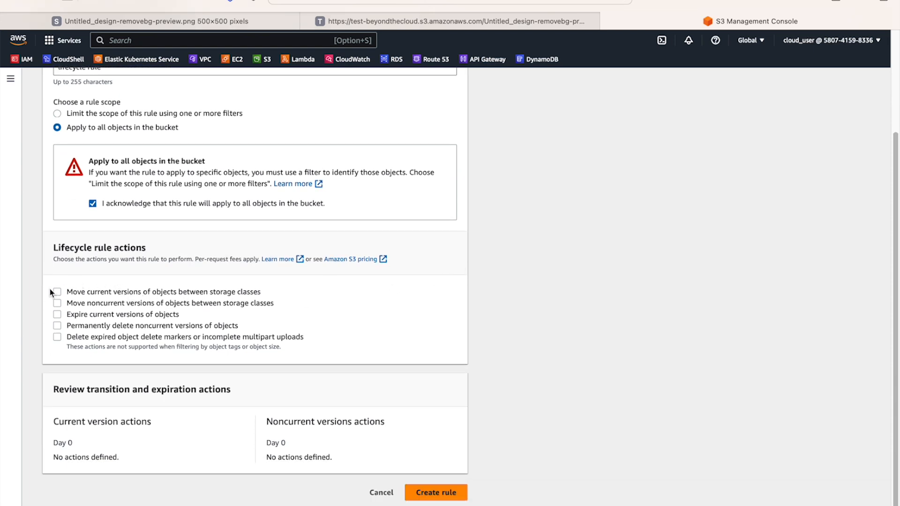
# Enable the lifecycle rule action that moves current versions of objects between storage classes
pyautogui.click(53, 247)
pyautogui.moveTo(53, 246); pyautogui.dragTo(159, 247)
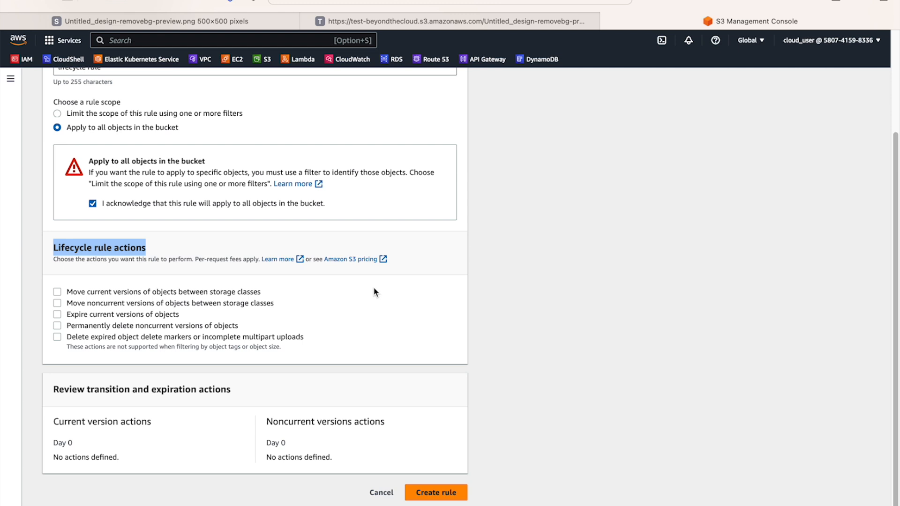
pyautogui.click(57, 292)
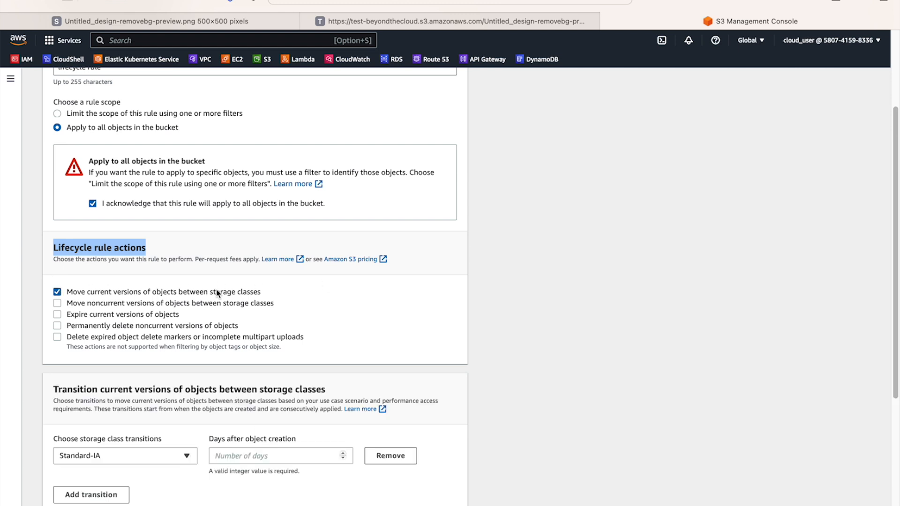
pyautogui.scroll(-3, 217, 263)
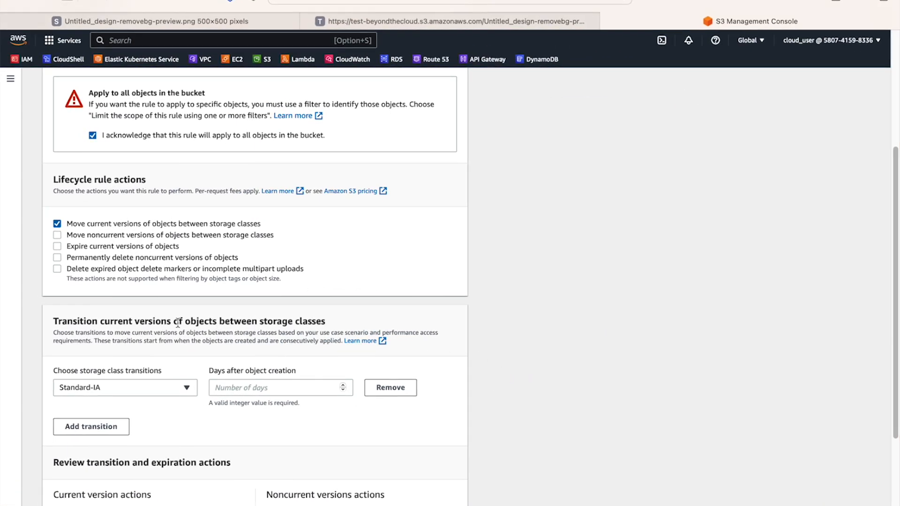
pyautogui.scroll(-3, 178, 324)
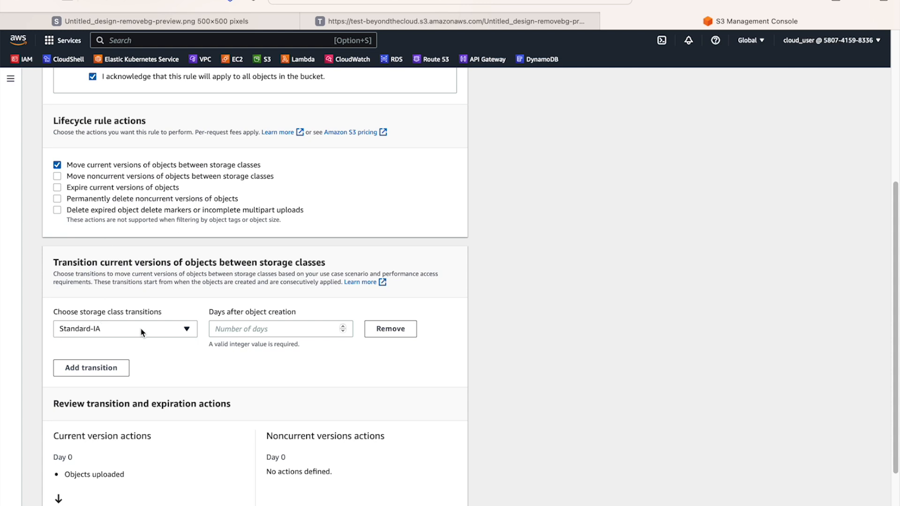
# Try 30 and finally 7 as the days after object creation for the Standard-IA transition
pyautogui.click(273, 332)
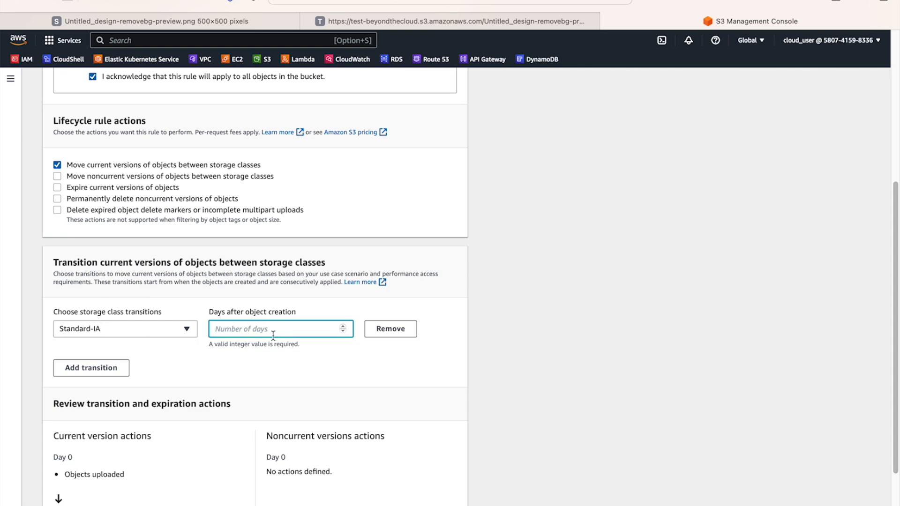
pyautogui.write('3')
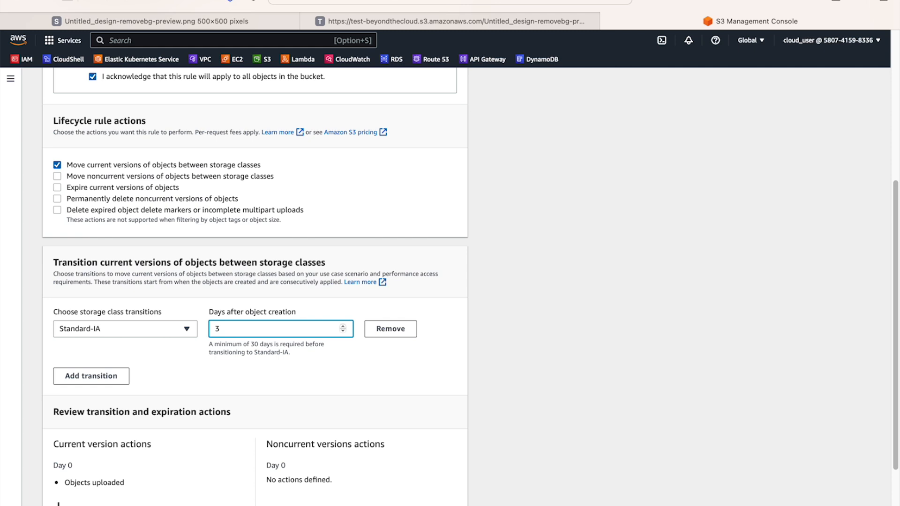
pyautogui.write('0')
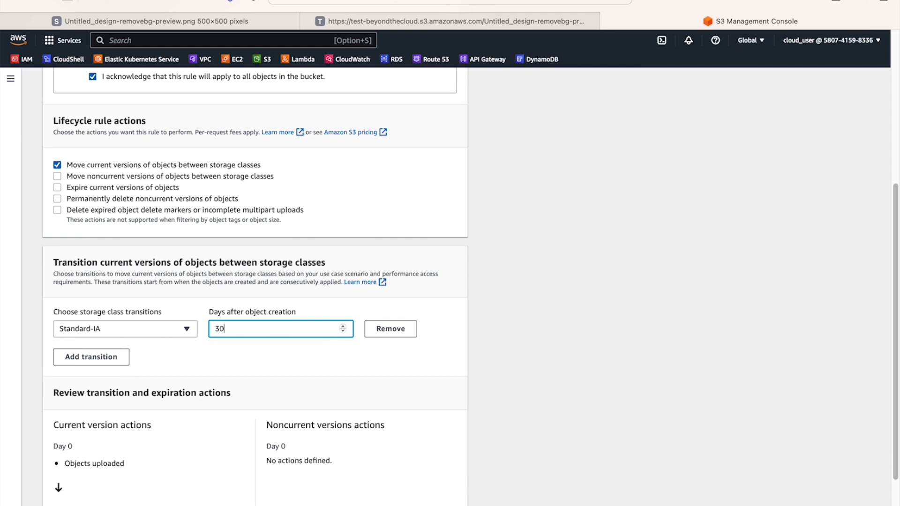
pyautogui.press('BackSpace')
pyautogui.press('BackSpace')
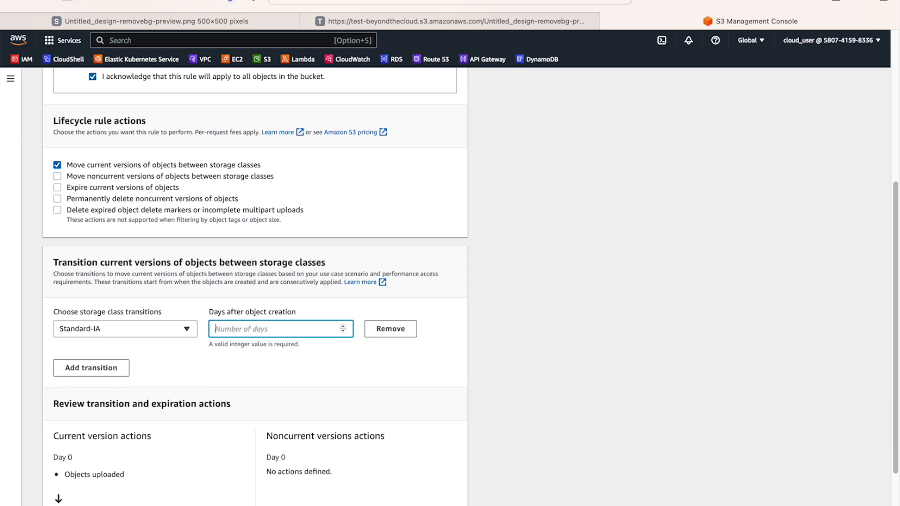
pyautogui.write('1')
pyautogui.press('BackSpace')
pyautogui.write('7')
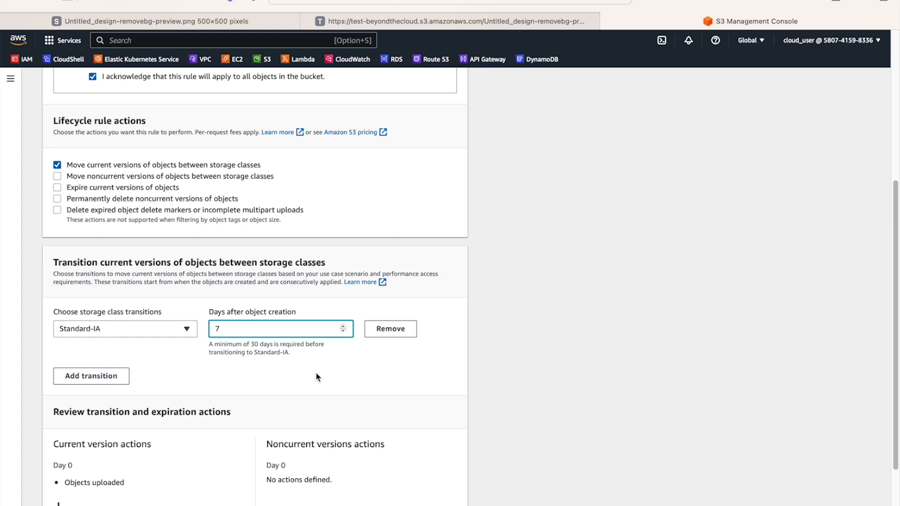
# Set the Standard-IA transition to 30 days after object creation
pyautogui.moveTo(219, 329); pyautogui.dragTo(210, 330)
pyautogui.write('30')
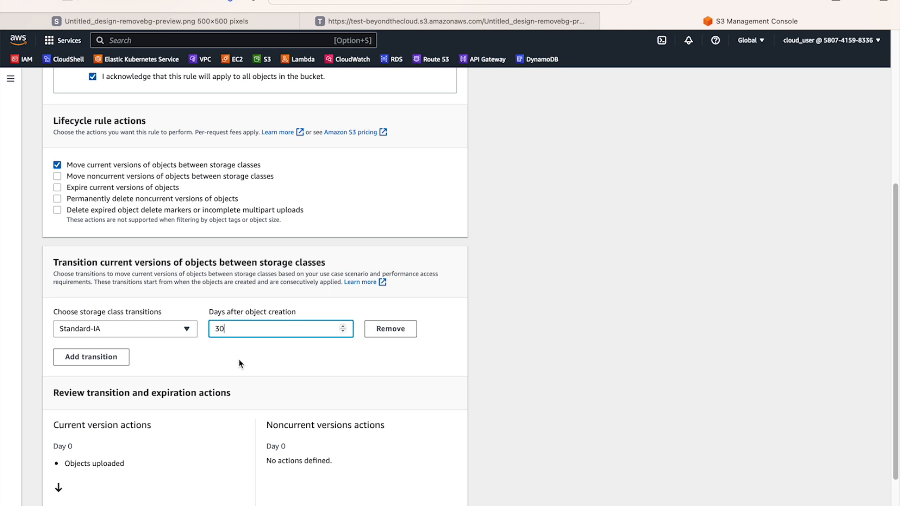
# Add a second transition to Intelligent-Tiering and enter 30 days after object creation for it
pyautogui.click(108, 360)
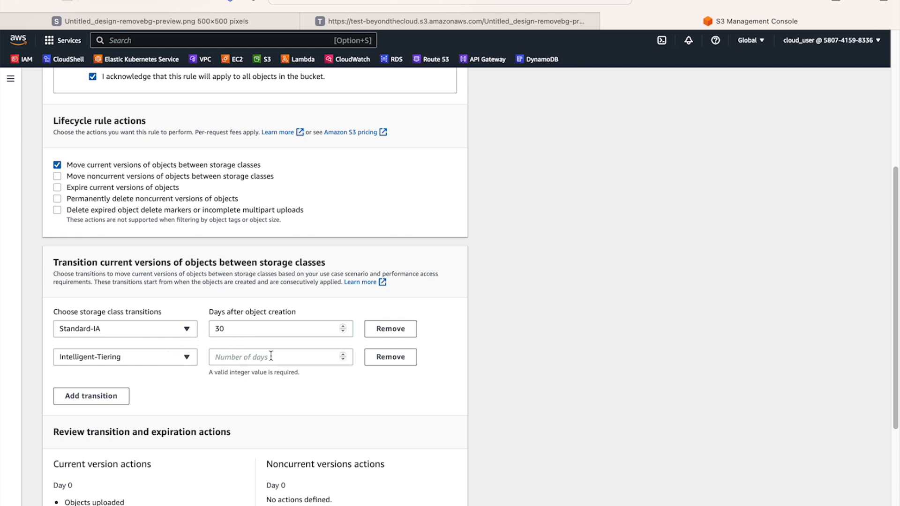
pyautogui.click(129, 360)
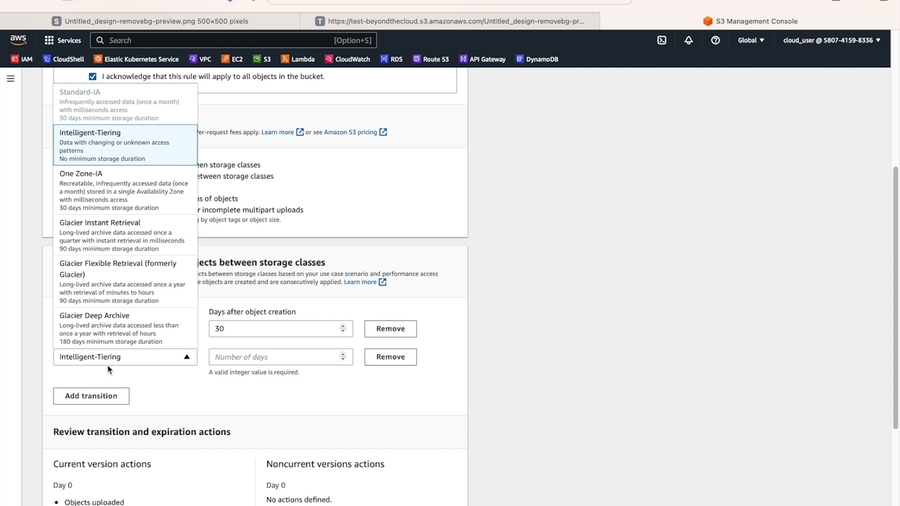
pyautogui.click(262, 357)
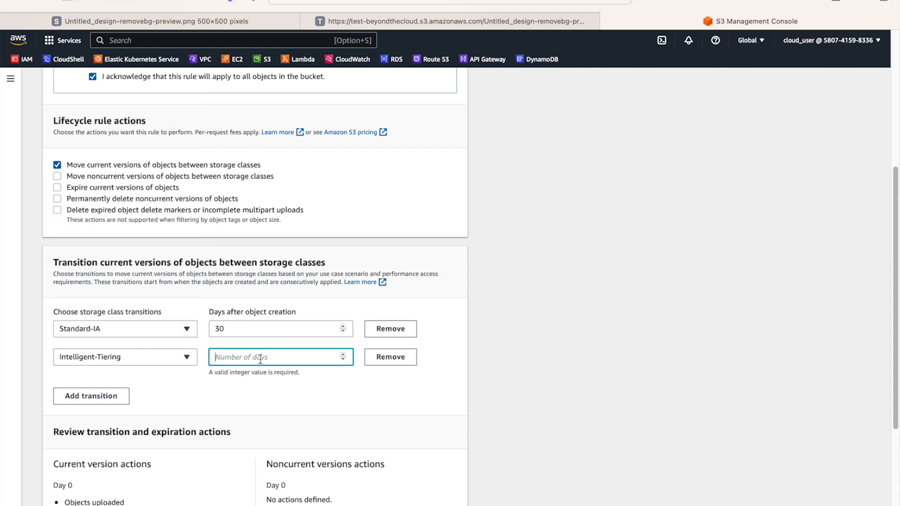
pyautogui.write('3')
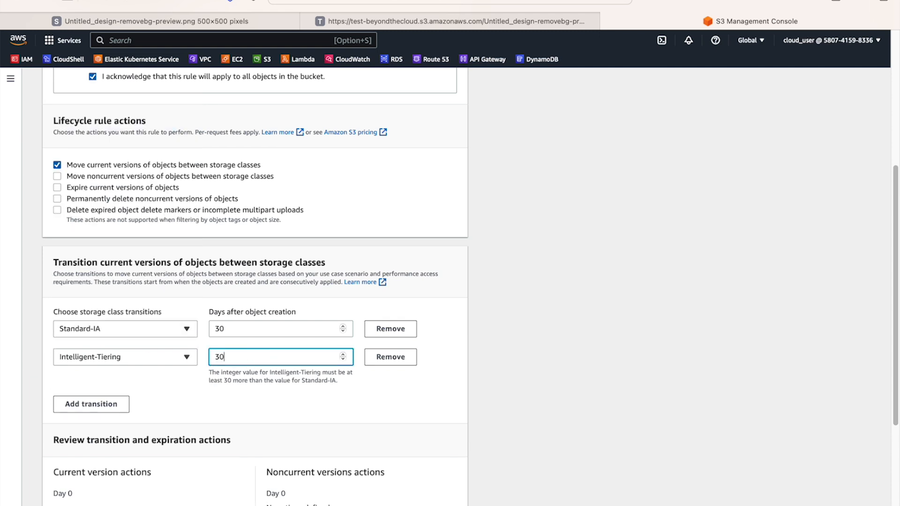
pyautogui.write('0')
pyautogui.click(223, 396)
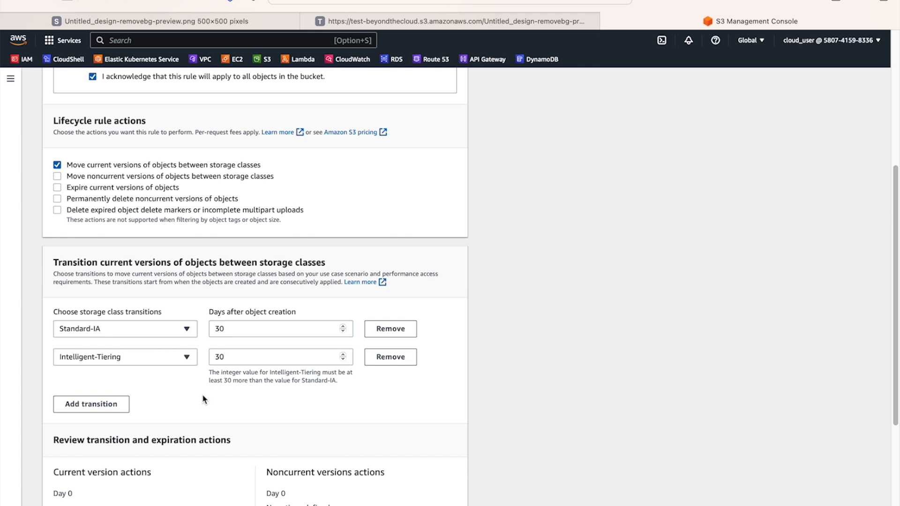
# Change the Intelligent-Tiering transition to 60 days after object creation
pyautogui.moveTo(237, 357); pyautogui.dragTo(197, 358)
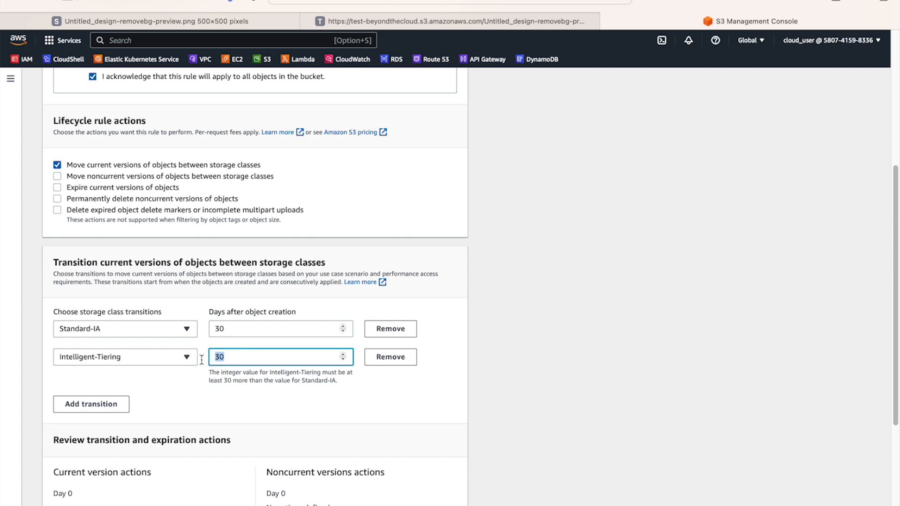
pyautogui.press('BackSpace')
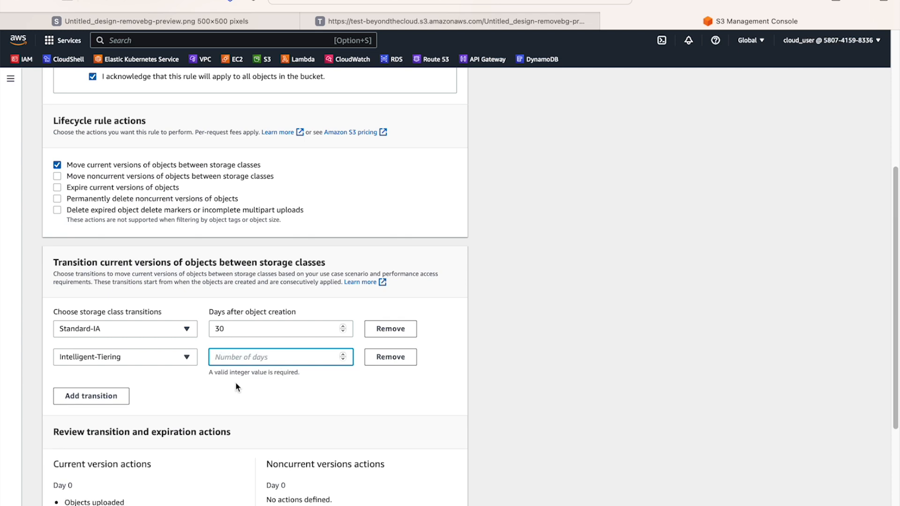
pyautogui.write('60')
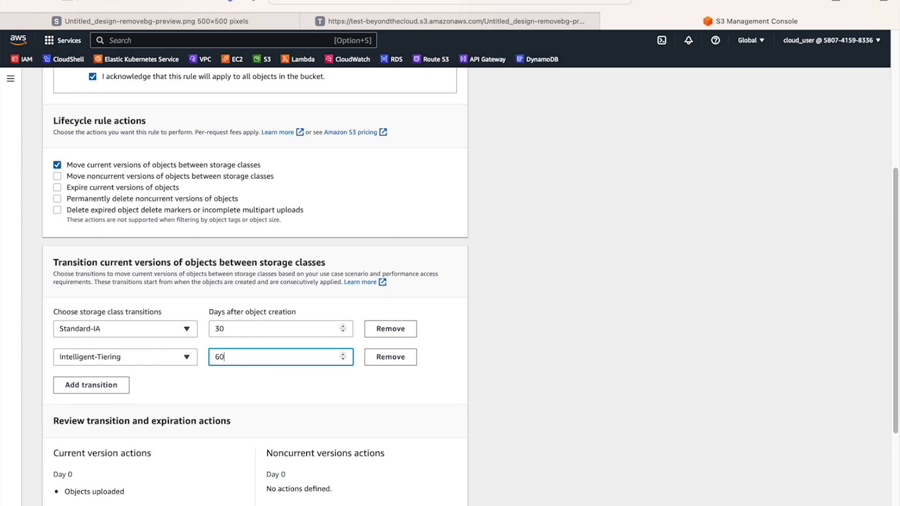
pyautogui.click(260, 384)
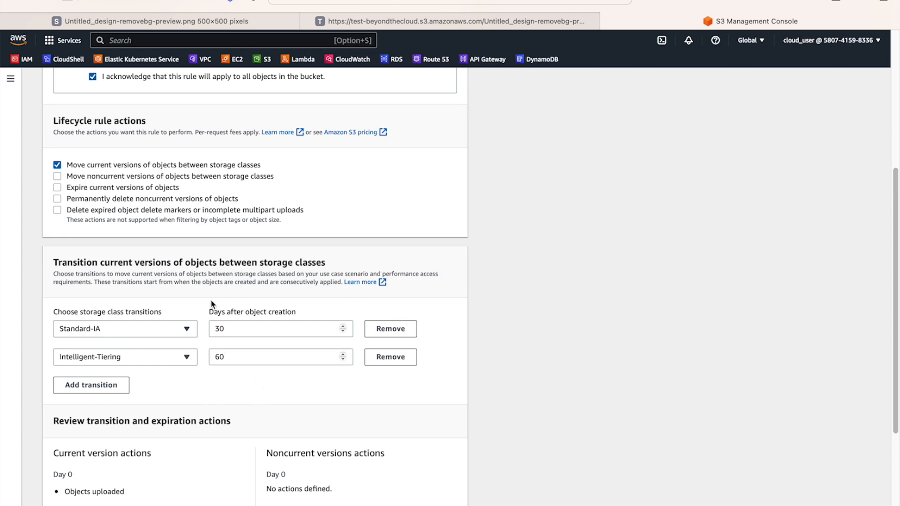
pyautogui.moveTo(209, 311); pyautogui.dragTo(304, 311)
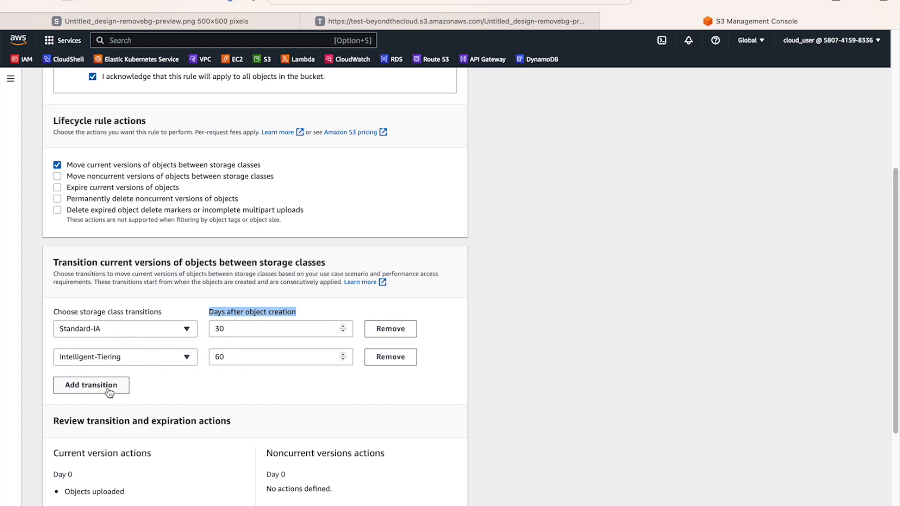
pyautogui.click(187, 390)
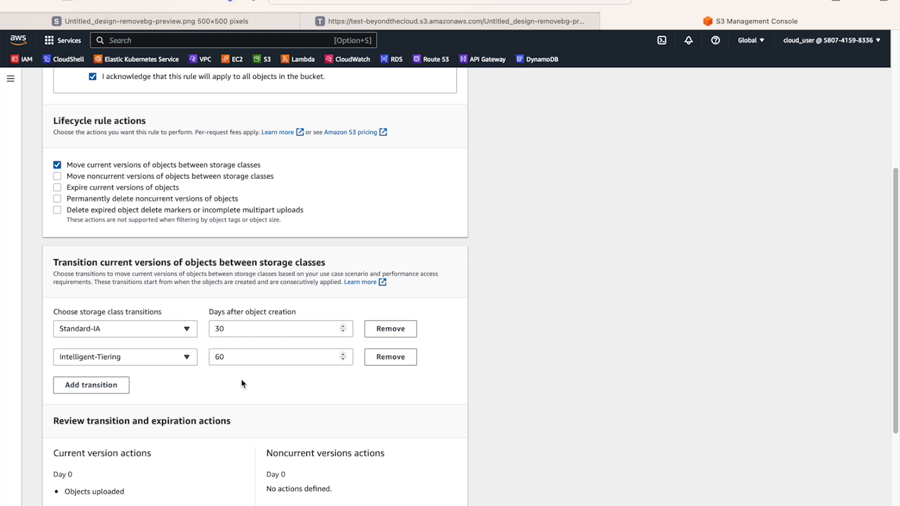
# Add a third transition for current versions to One Zone-IA at 90 days after object creation
pyautogui.click(89, 386)
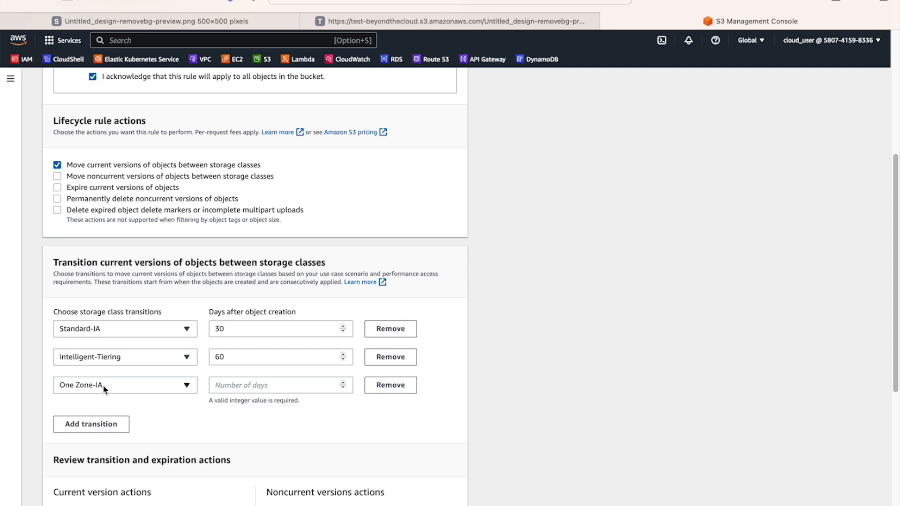
pyautogui.click(81, 389)
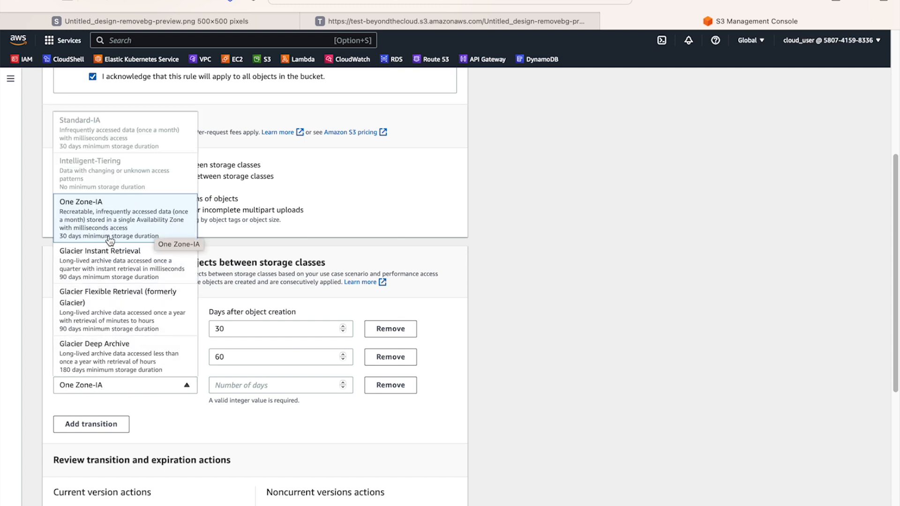
pyautogui.click(282, 384)
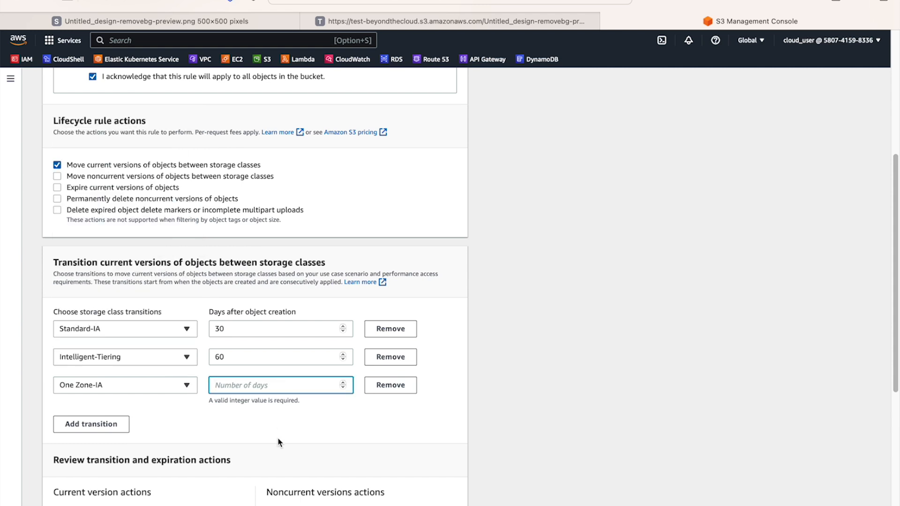
pyautogui.write('90')
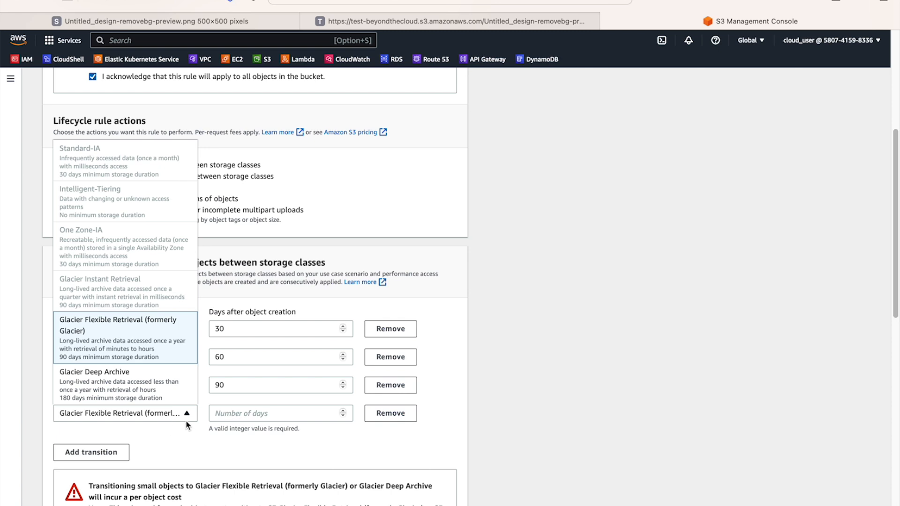
# Set the fourth transition, to Glacier Flexible Retrieval, to 180 days after object creation
pyautogui.click(231, 413)
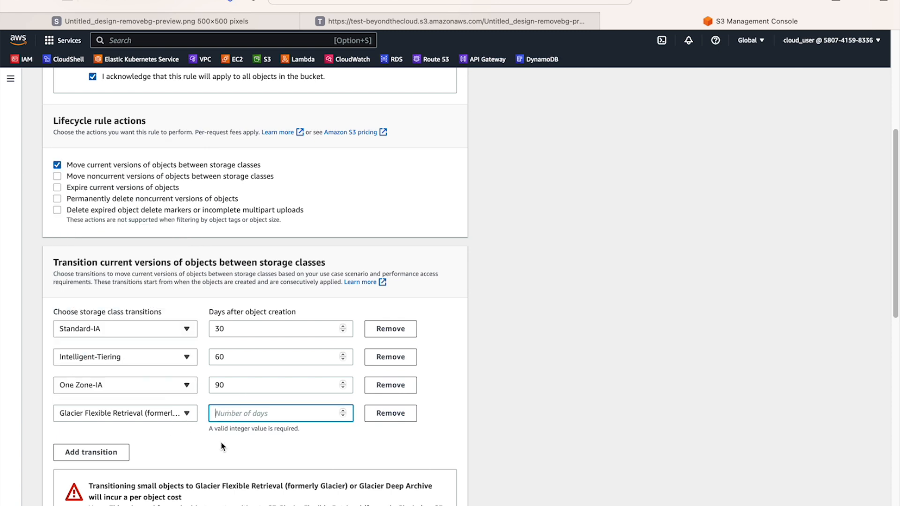
pyautogui.write('180')
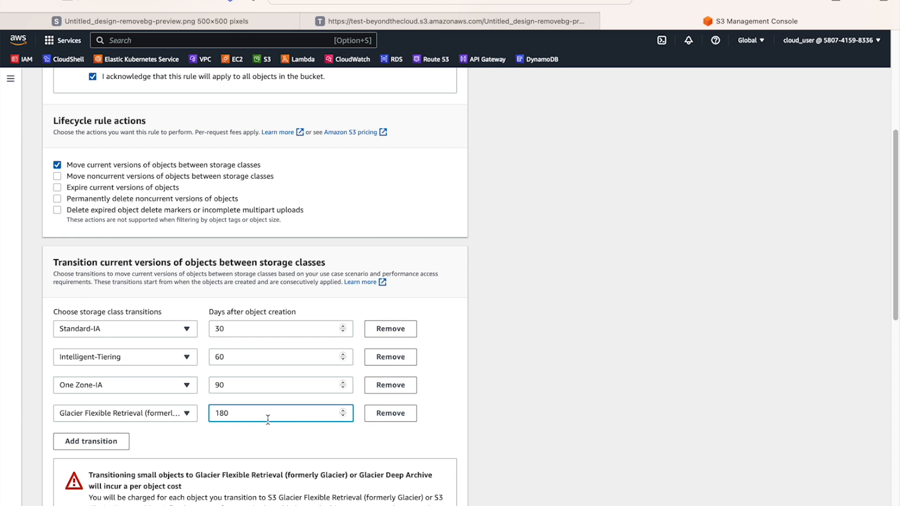
pyautogui.click(255, 431)
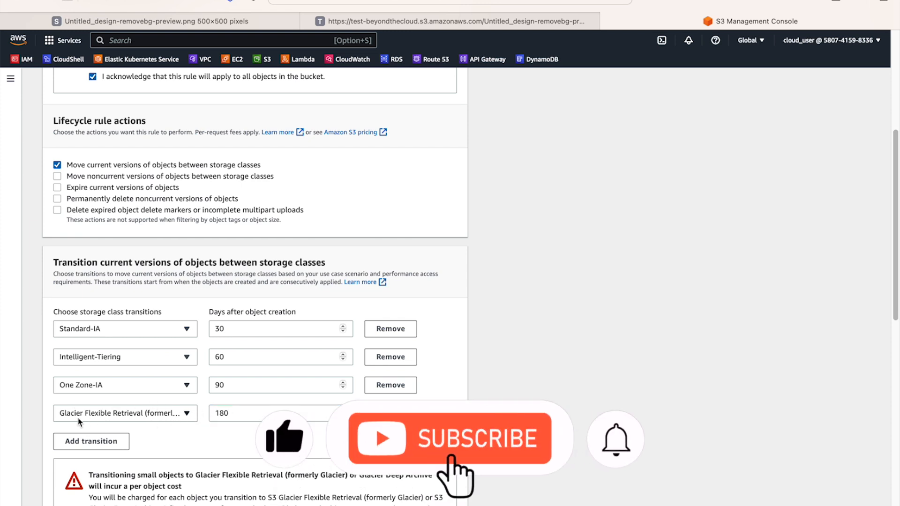
# Add a fifth transition for current versions to Glacier Deep Archive at 365 days after object creation
pyautogui.click(114, 442)
pyautogui.scroll(-3, 124, 442)
pyautogui.click(175, 340)
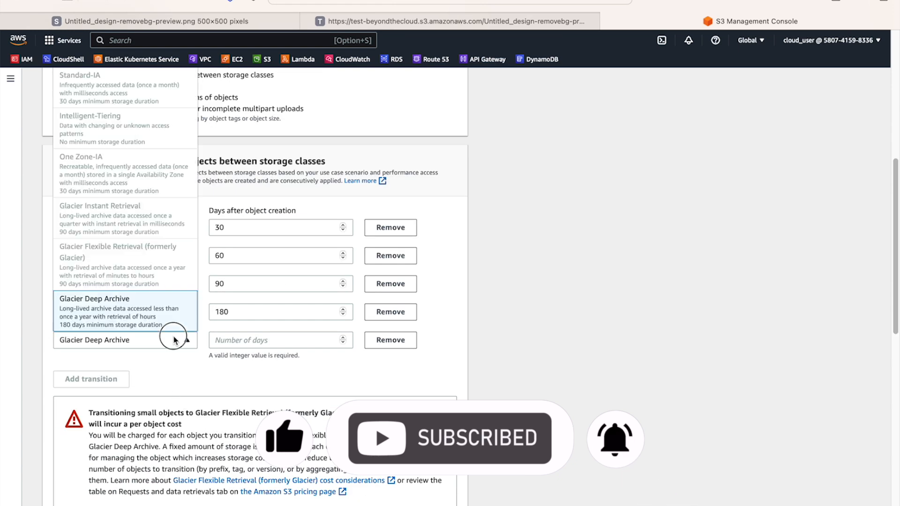
pyautogui.click(141, 317)
pyautogui.click(228, 340)
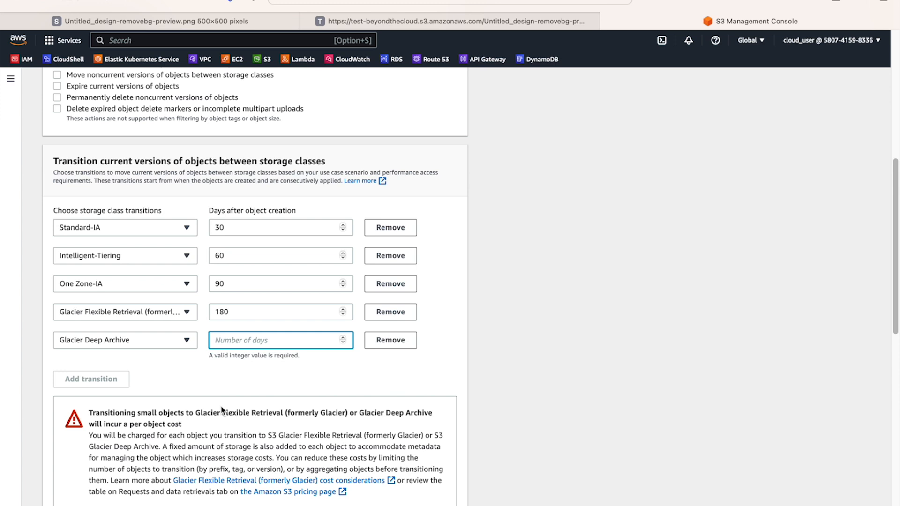
pyautogui.write('36')
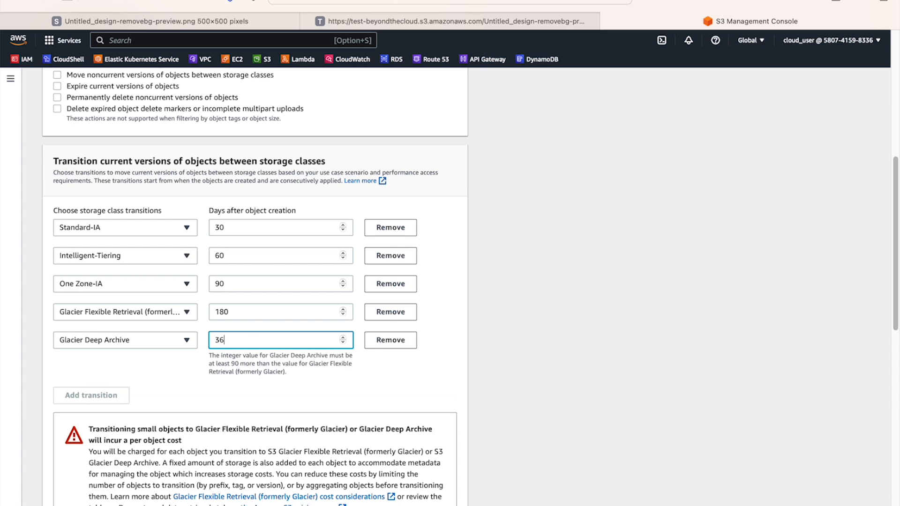
pyautogui.write('0')
pyautogui.press('BackSpace')
pyautogui.write('5')
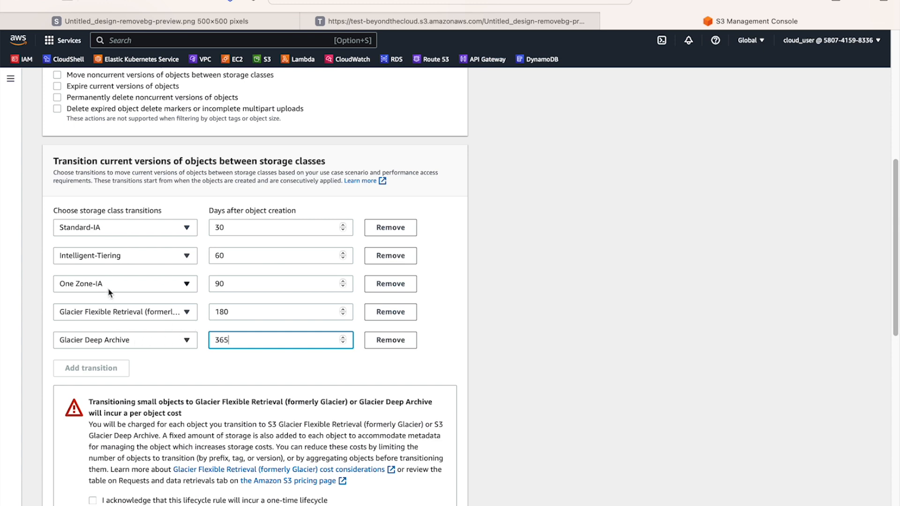
# Review the storage class options offered for the One Zone-IA and Glacier Flexible Retrieval transitions
pyautogui.click(164, 284)
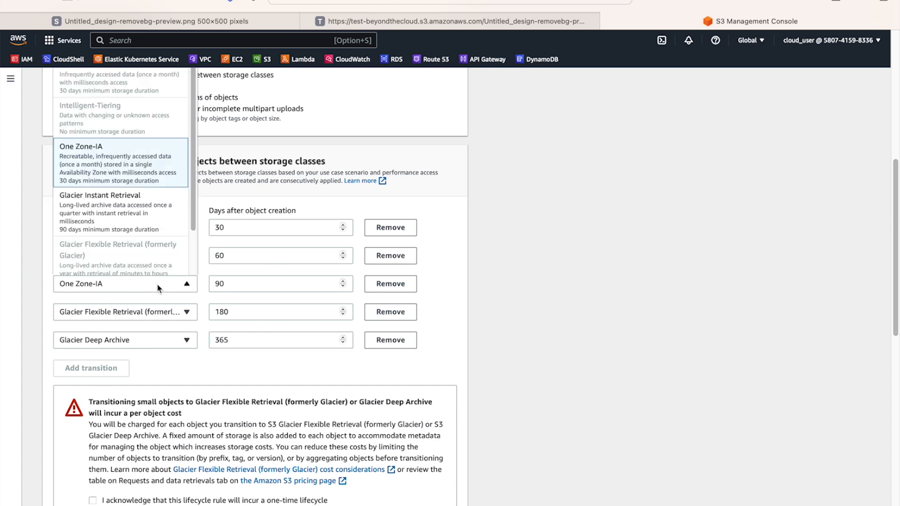
pyautogui.click(162, 313)
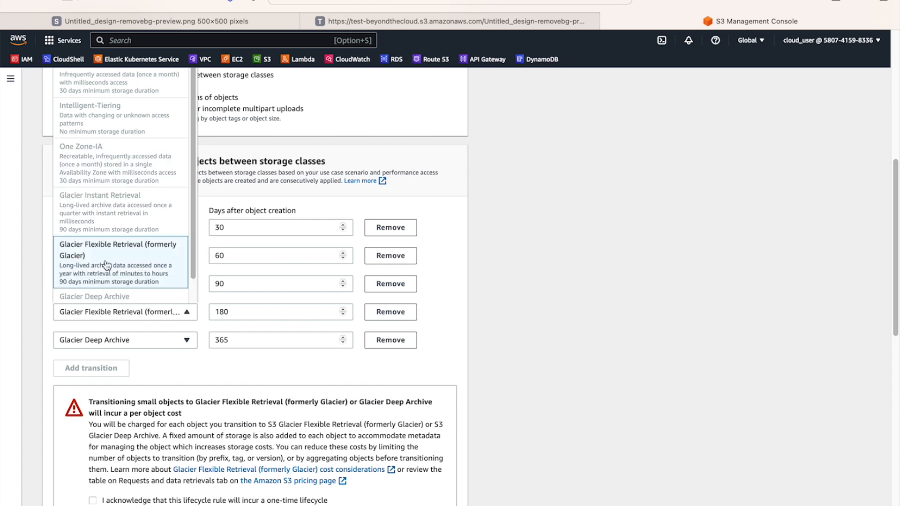
pyautogui.click(125, 327)
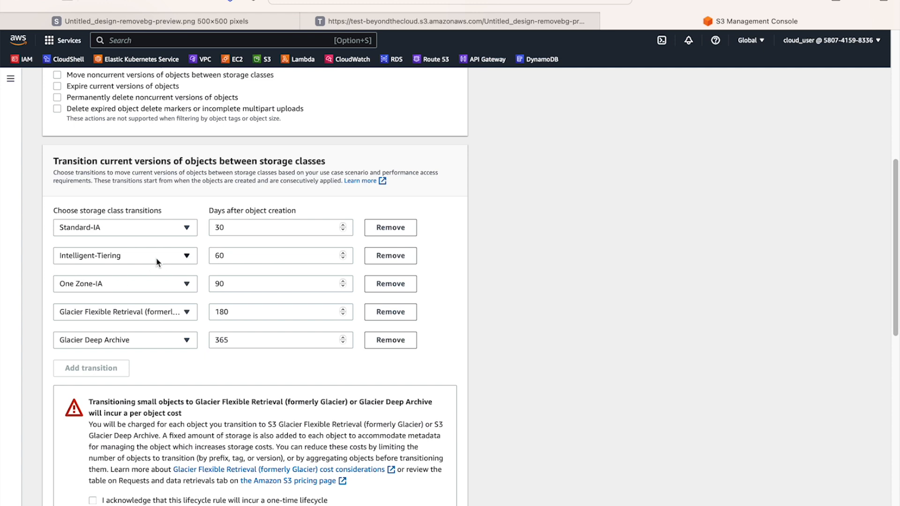
pyautogui.click(137, 286)
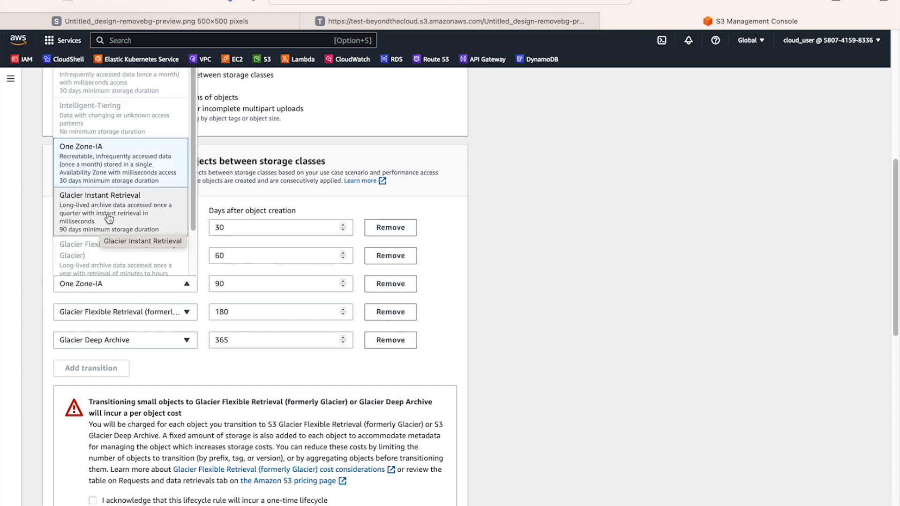
pyautogui.click(563, 348)
pyautogui.scroll(1, 151, 367)
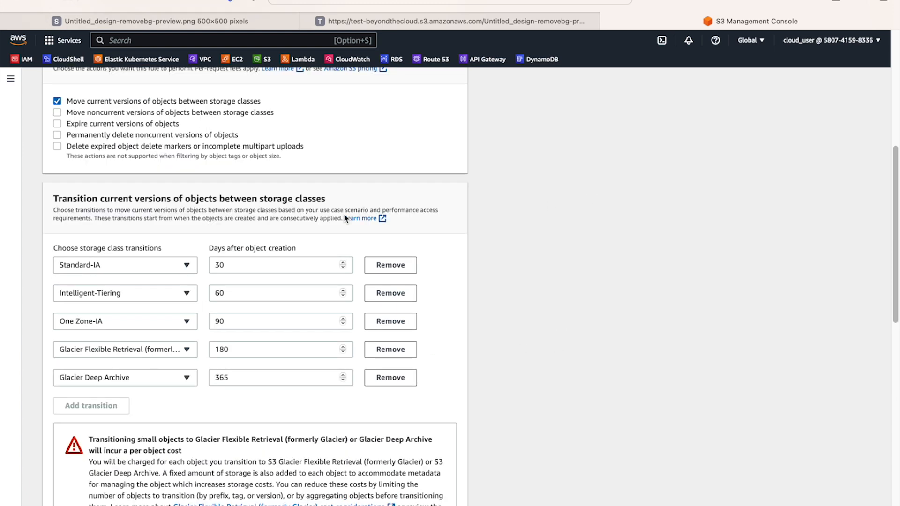
# Acknowledge that the lifecycle rule will incur a one-time request cost per object when transitioning small objects
pyautogui.scroll(-1, 344, 216)
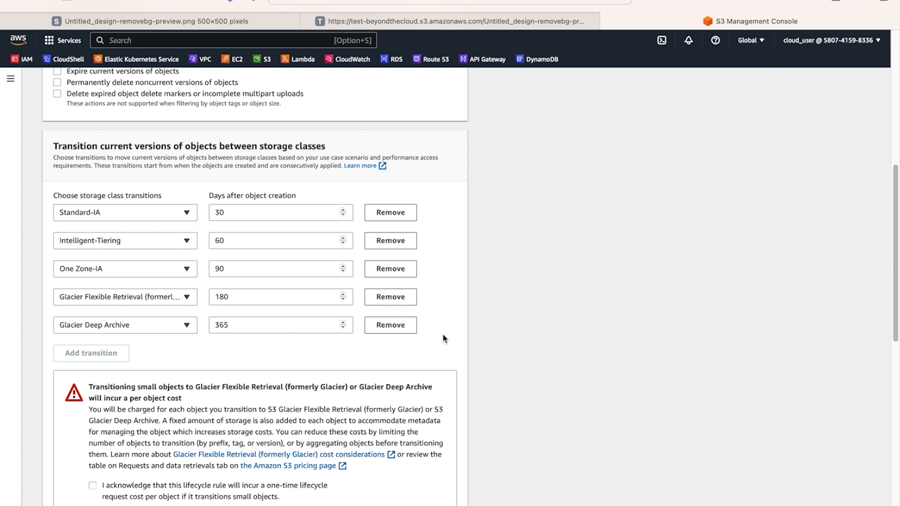
pyautogui.scroll(-3, 445, 338)
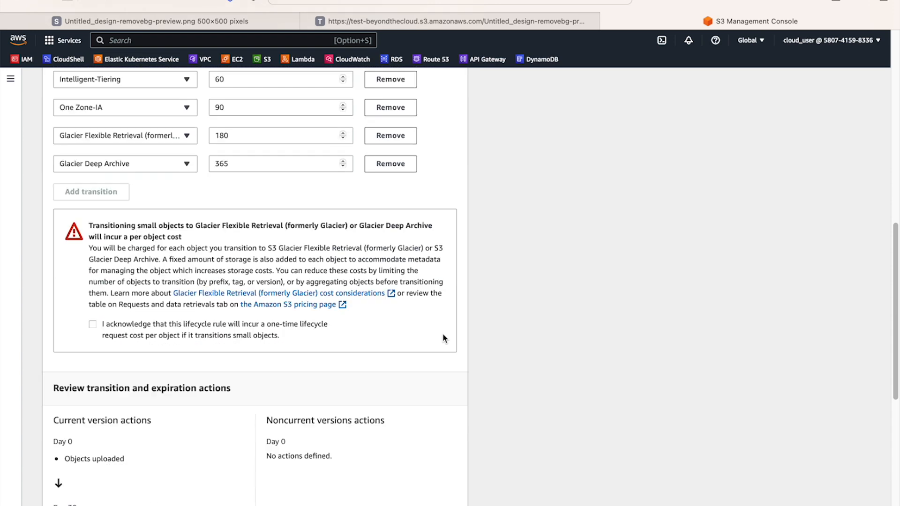
pyautogui.click(92, 328)
# Enable moving noncurrent versions between storage classes and transition them to Standard-IA 90 days after objects become noncurrent
pyautogui.scroll(8, 350, 332)
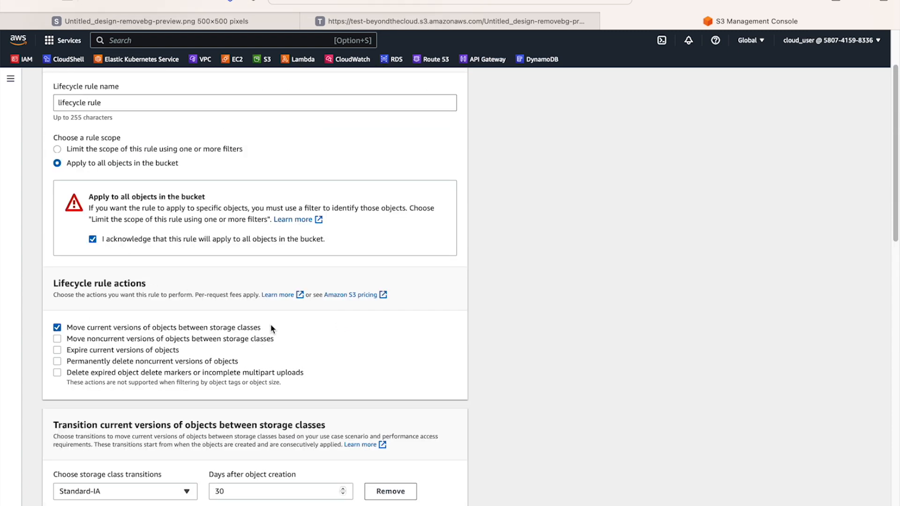
pyautogui.scroll(-1, 231, 324)
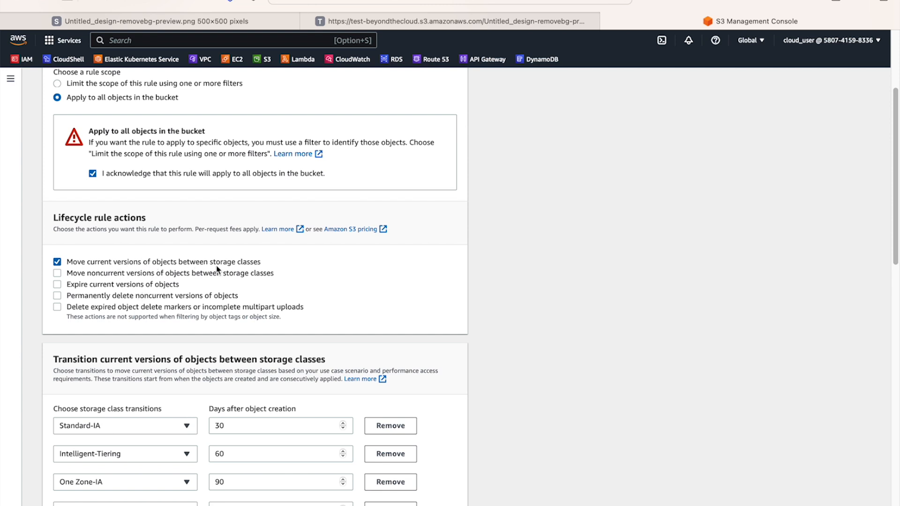
pyautogui.click(96, 275)
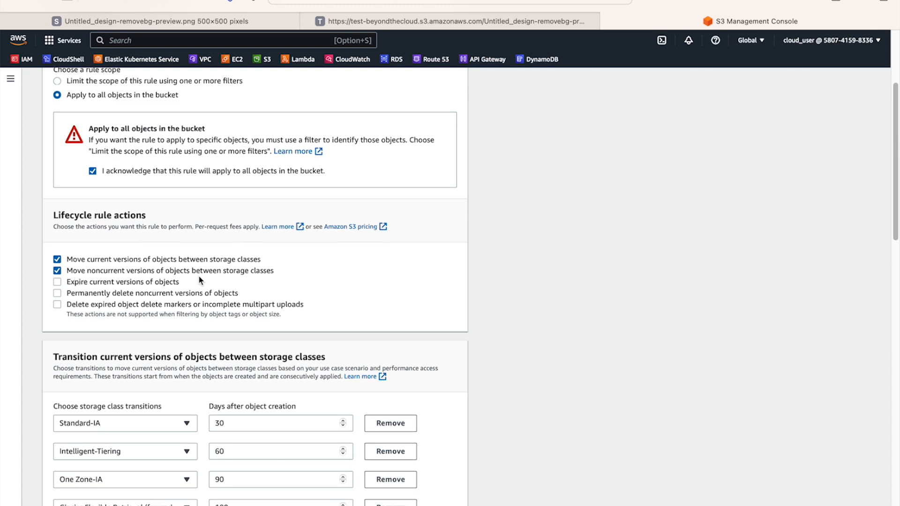
pyautogui.scroll(-7, 363, 293)
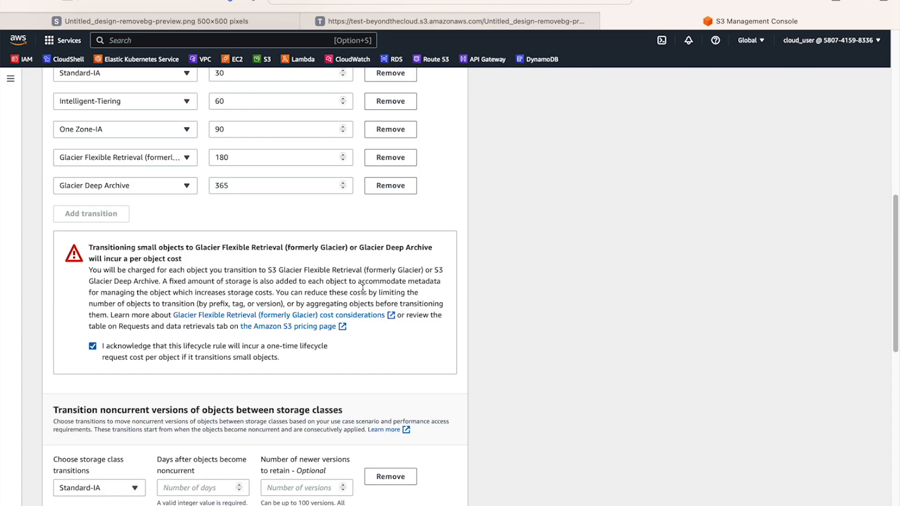
pyautogui.scroll(-5, 363, 289)
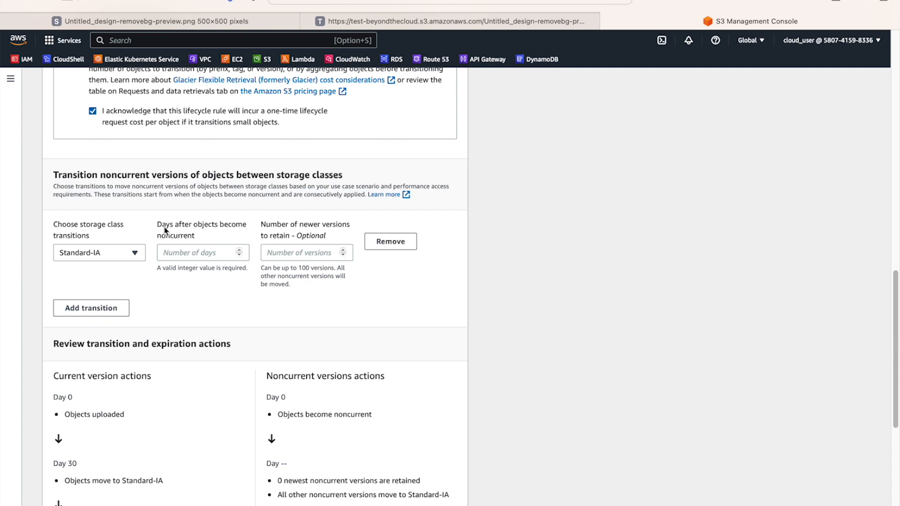
pyautogui.moveTo(159, 229); pyautogui.dragTo(196, 234)
pyautogui.write('90')
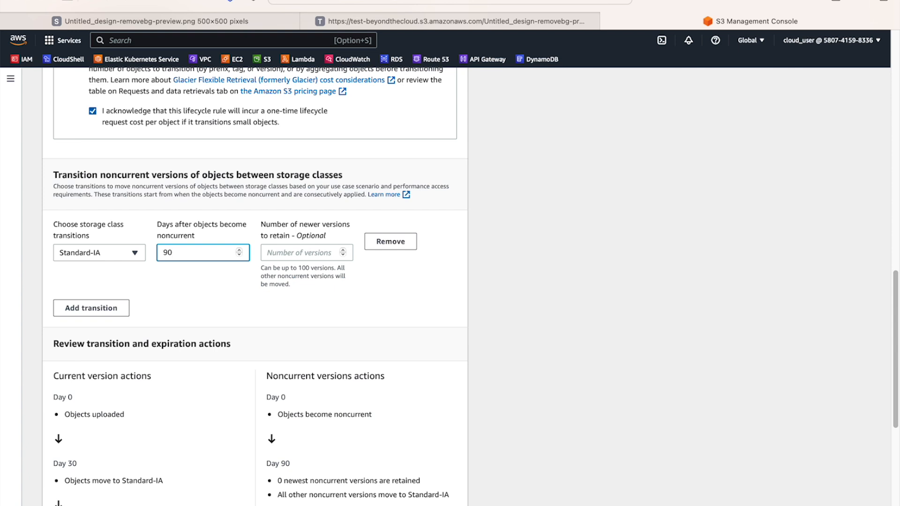
pyautogui.click(181, 291)
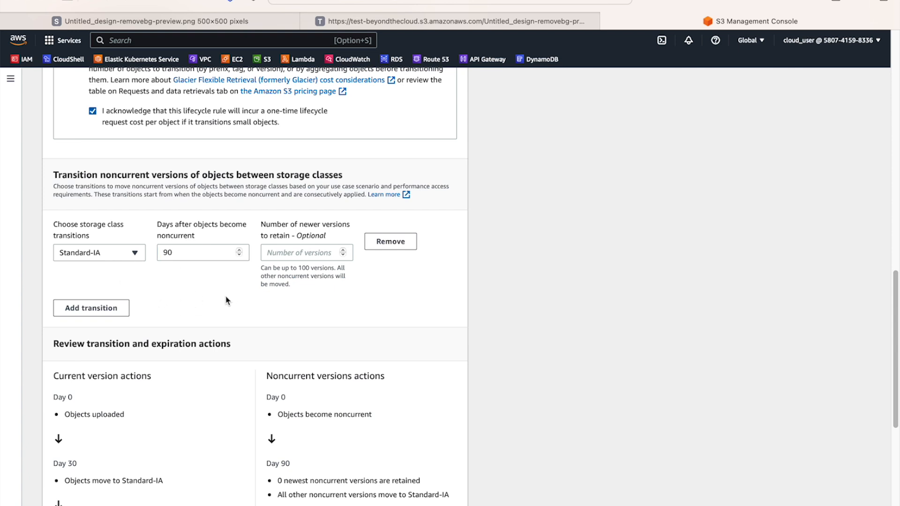
# Enable the lifecycle rule action that expires current versions of objects
pyautogui.scroll(1, 226, 300)
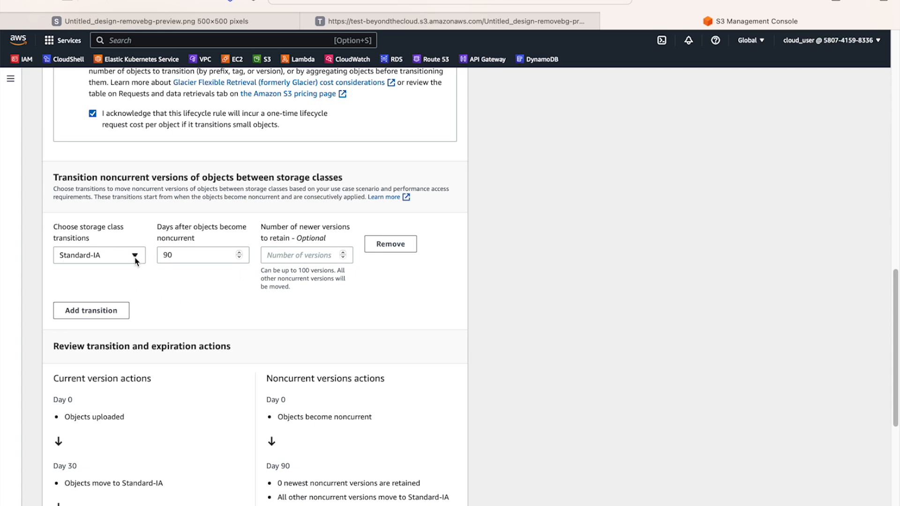
pyautogui.scroll(10, 224, 312)
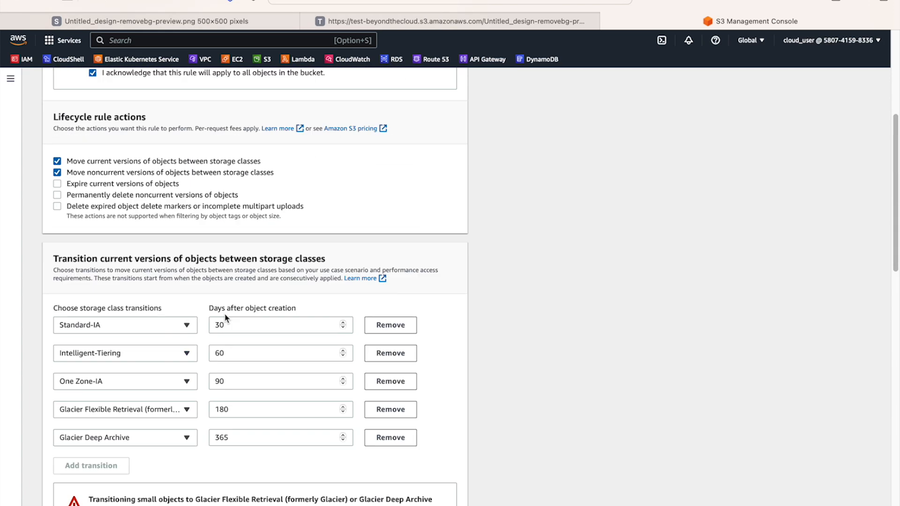
pyautogui.scroll(1, 225, 318)
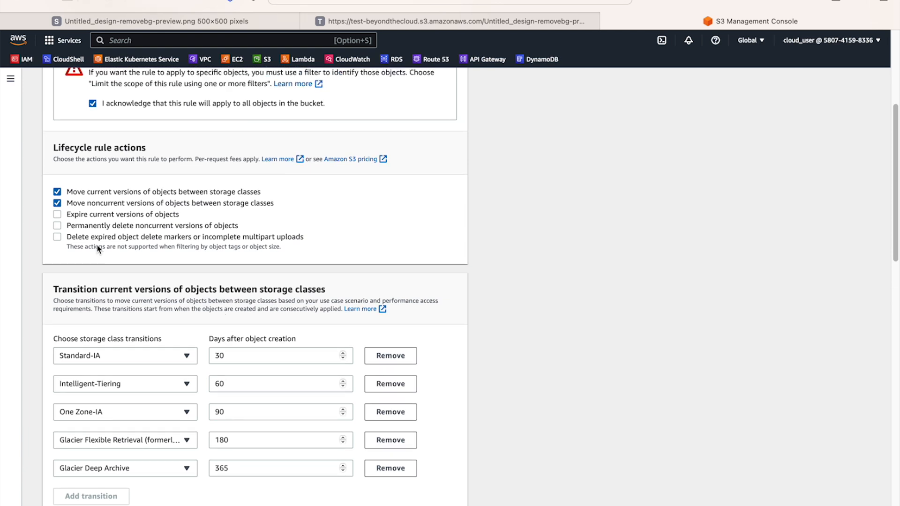
pyautogui.click(72, 218)
pyautogui.scroll(-6, 223, 270)
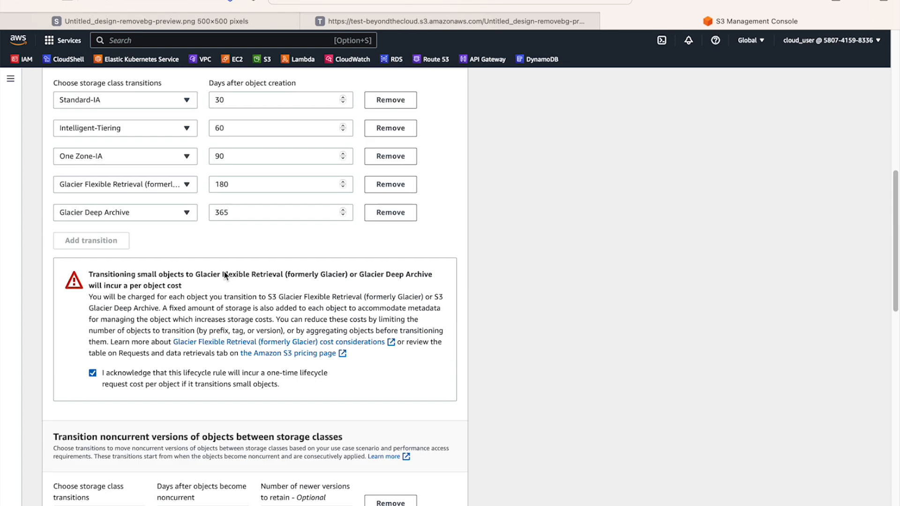
# Try 120 days after object creation as the expiration of current versions and check the field's requirement
pyautogui.scroll(-3, 223, 271)
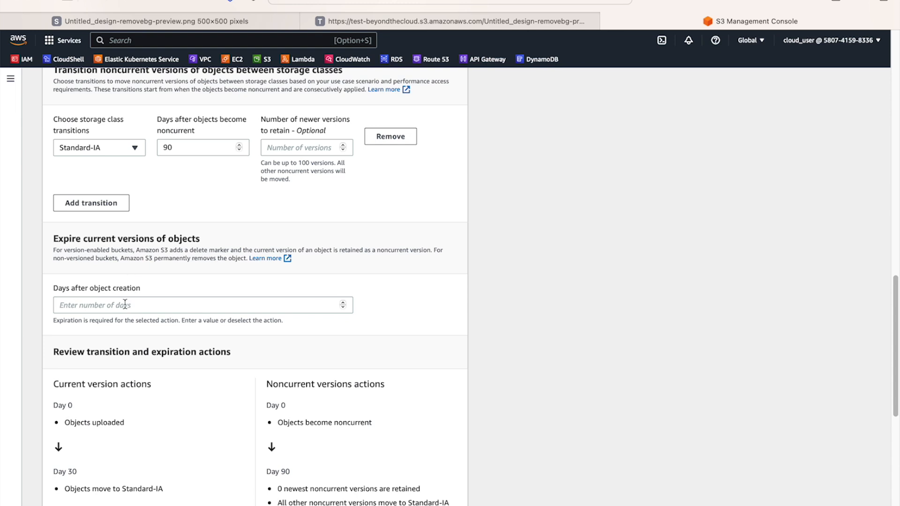
pyautogui.scroll(1, 162, 287)
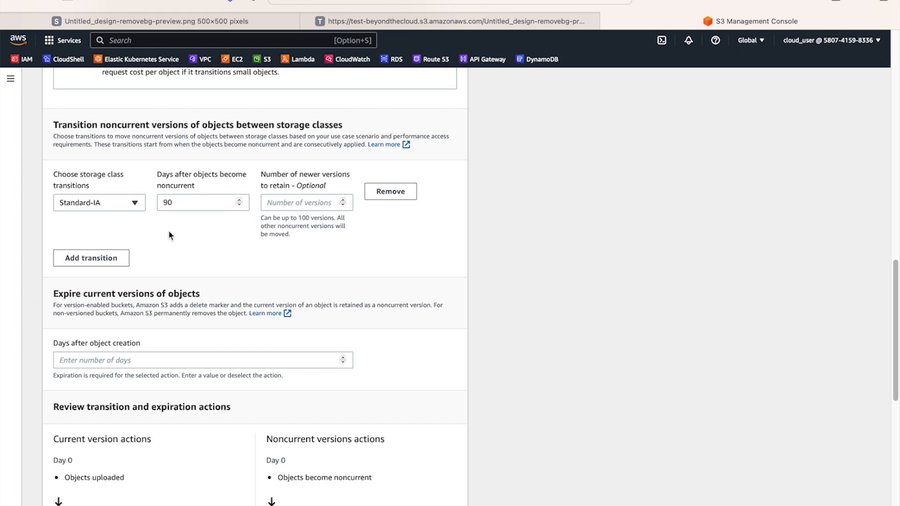
pyautogui.scroll(-1, 190, 277)
pyautogui.click(174, 358)
pyautogui.write('120')
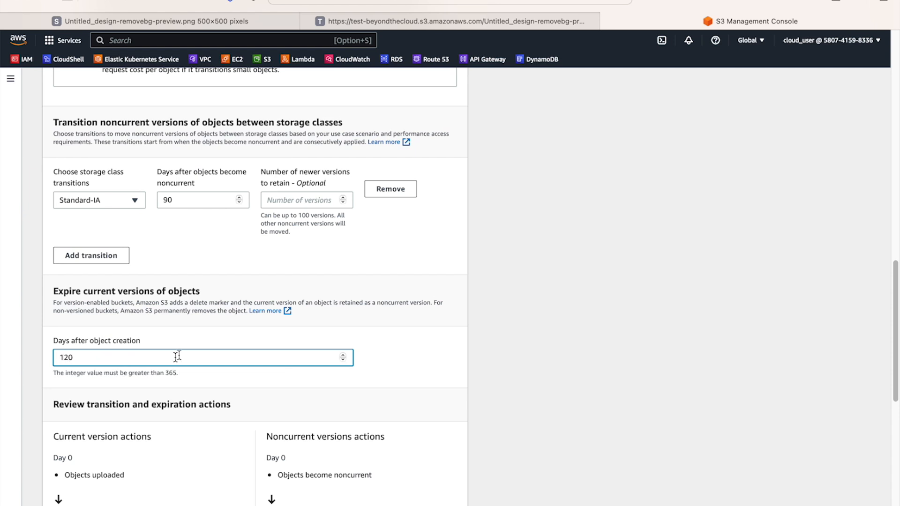
pyautogui.click(516, 357)
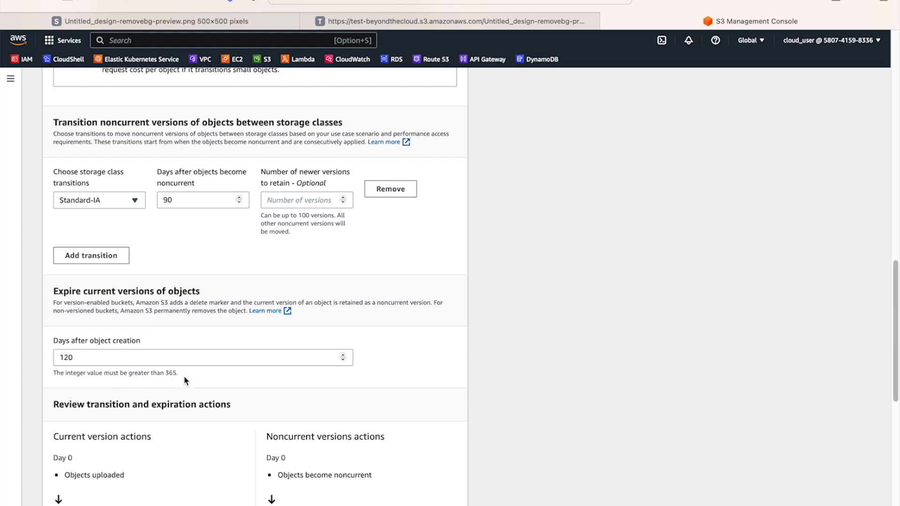
pyautogui.moveTo(183, 376); pyautogui.dragTo(53, 373)
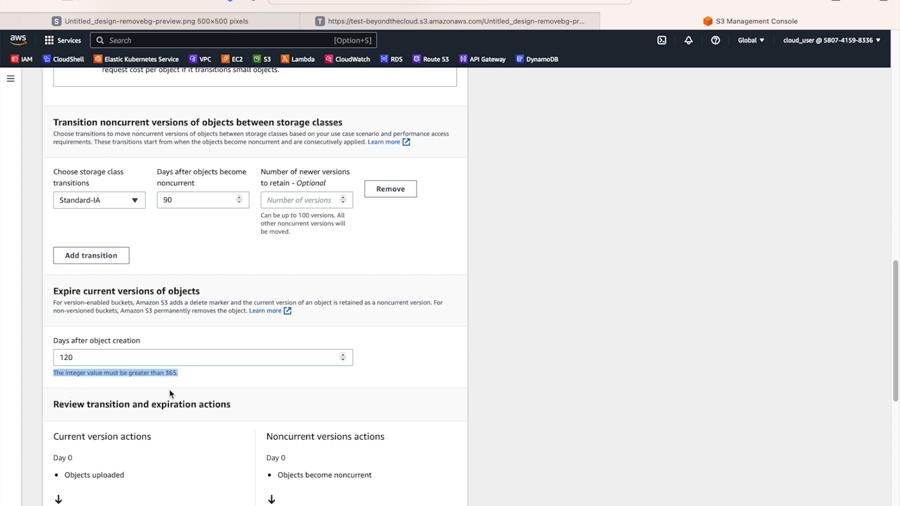
pyautogui.click(199, 386)
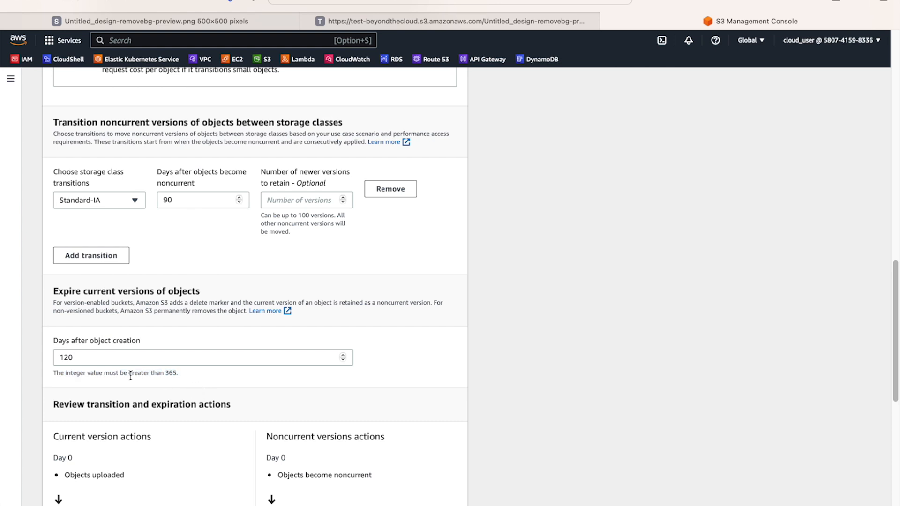
# Set the expiration of current object versions to 365 days after object creation
pyautogui.click(86, 358)
pyautogui.moveTo(86, 358); pyautogui.dragTo(51, 358)
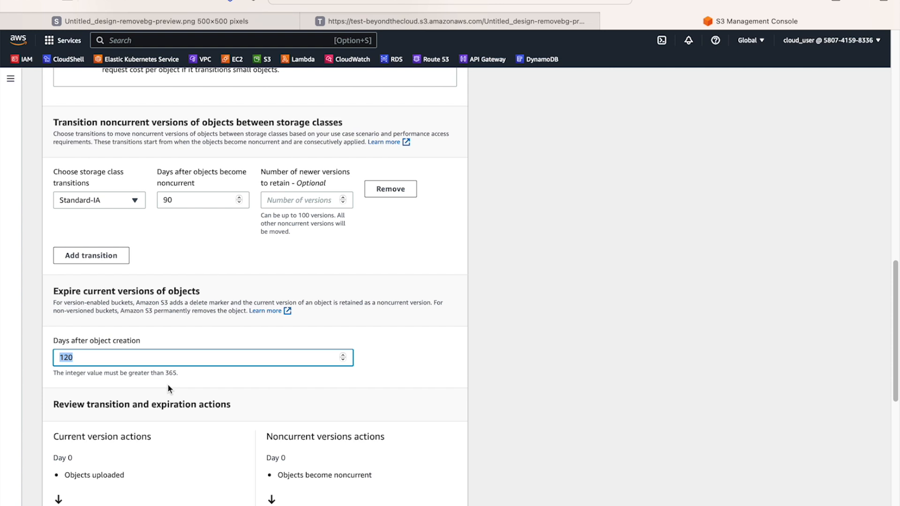
pyautogui.write('365')
pyautogui.click(461, 374)
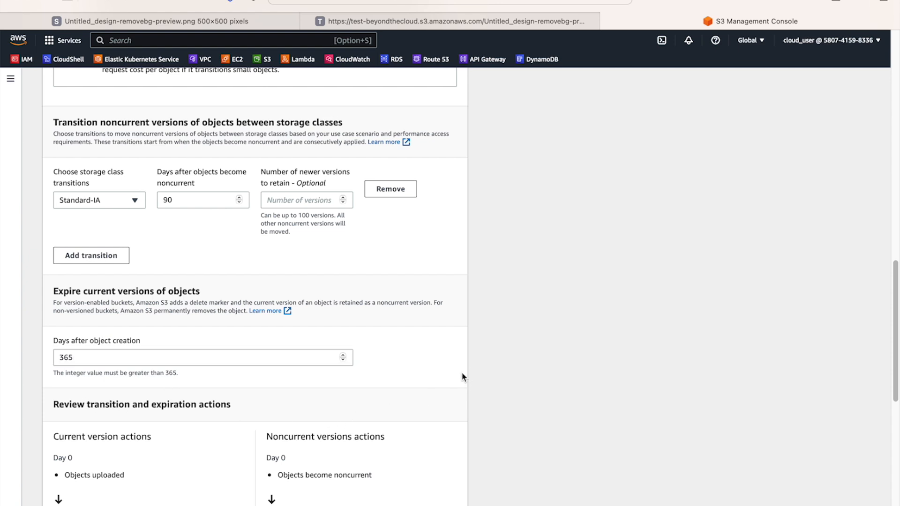
# Enable permanent deletion of noncurrent object versions and set it to 180 days after objects become noncurrent
pyautogui.scroll(15, 280, 380)
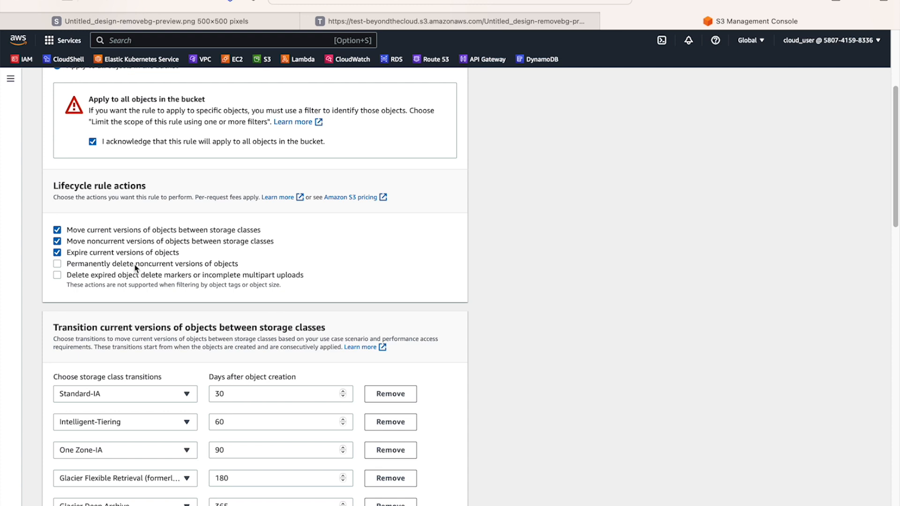
pyautogui.click(60, 266)
pyautogui.scroll(-8, 448, 295)
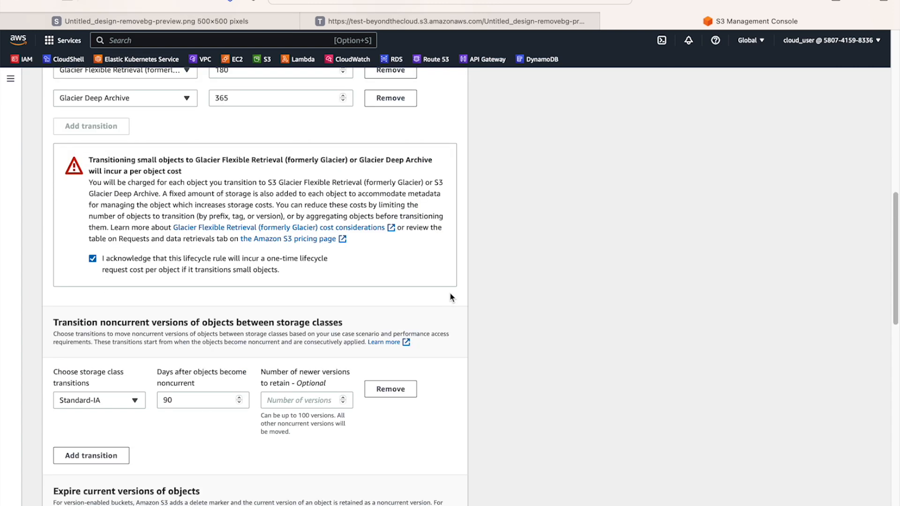
pyautogui.scroll(-1, 450, 297)
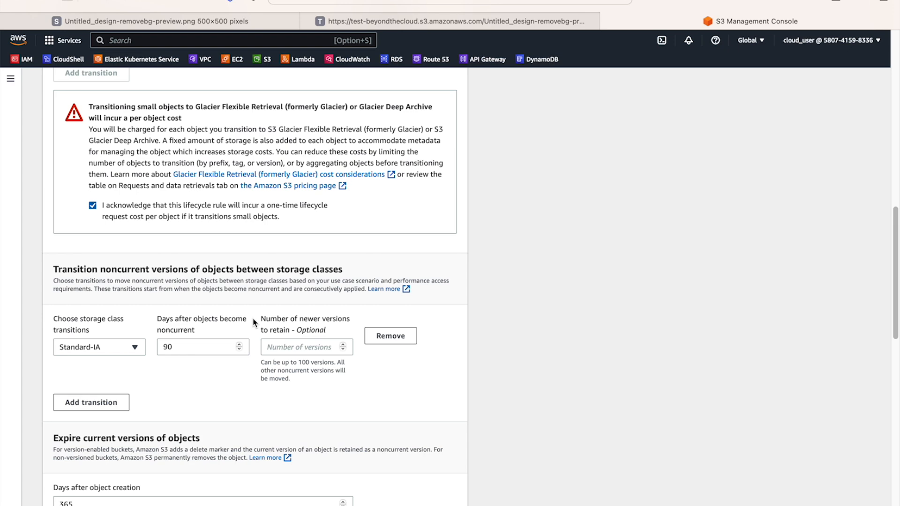
pyautogui.scroll(-1, 254, 323)
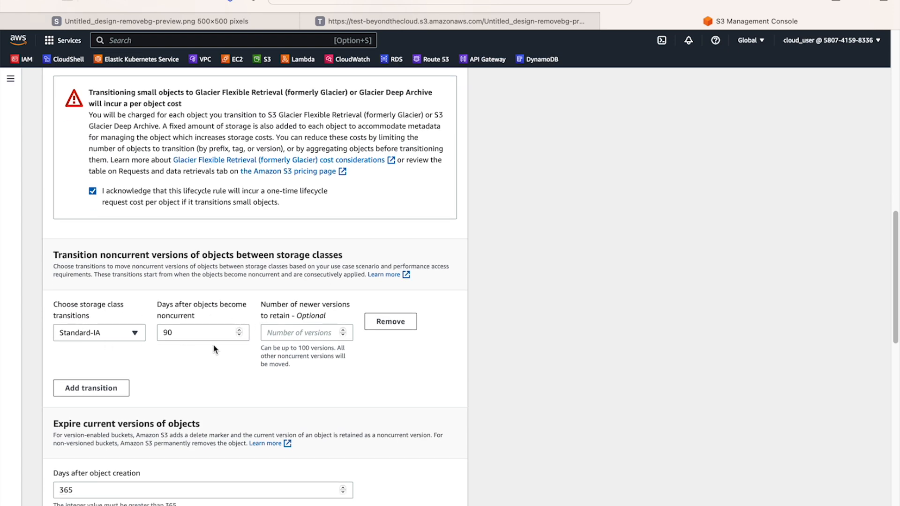
pyautogui.scroll(-4, 308, 366)
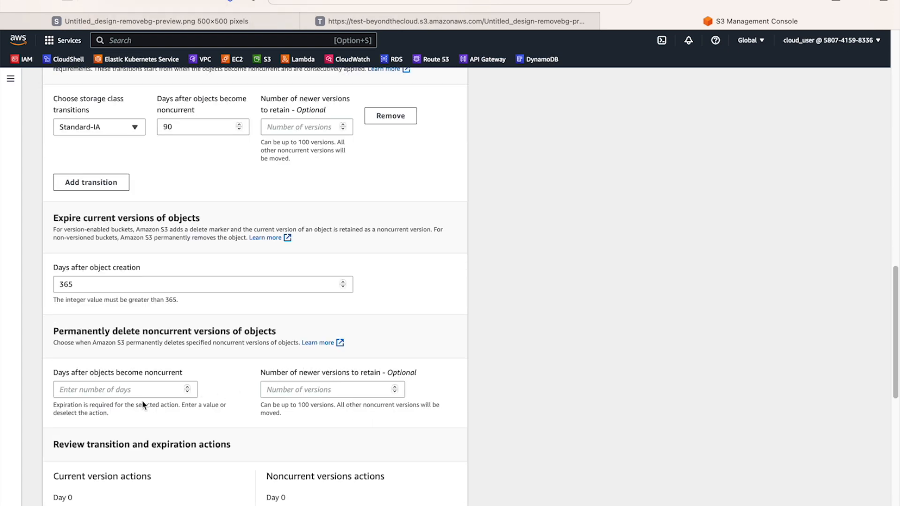
pyautogui.click(118, 391)
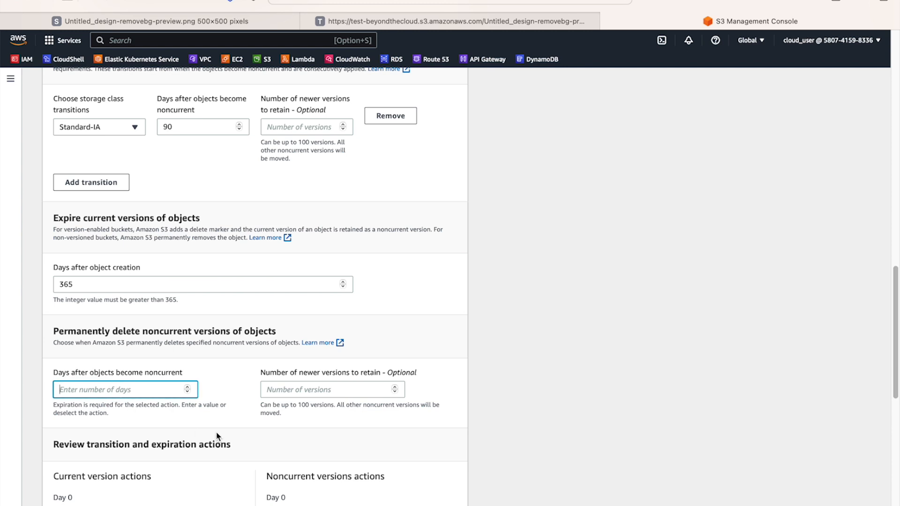
pyautogui.write('180')
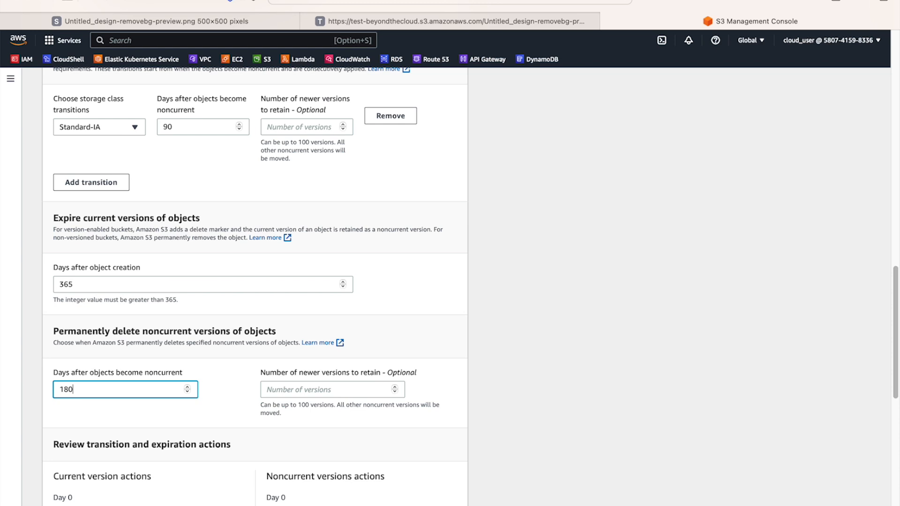
pyautogui.click(472, 405)
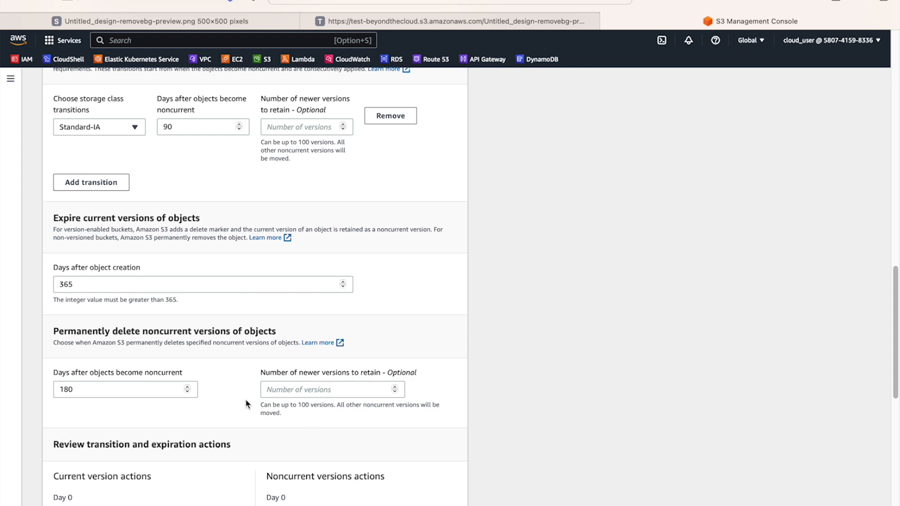
# Enable the delete markers or incomplete multipart uploads action and have incomplete multipart uploads deleted after 90 days
pyautogui.scroll(1, 247, 403)
pyautogui.scroll(10, 270, 276)
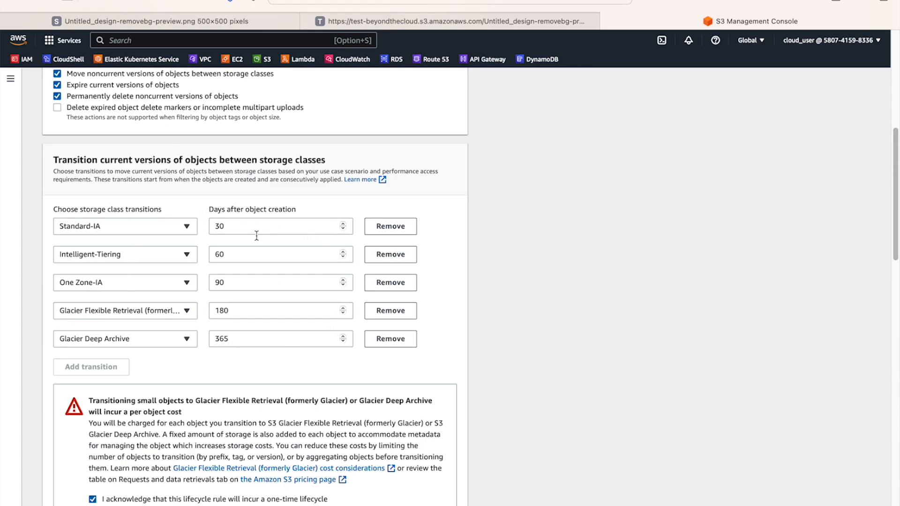
pyautogui.scroll(-12, 312, 358)
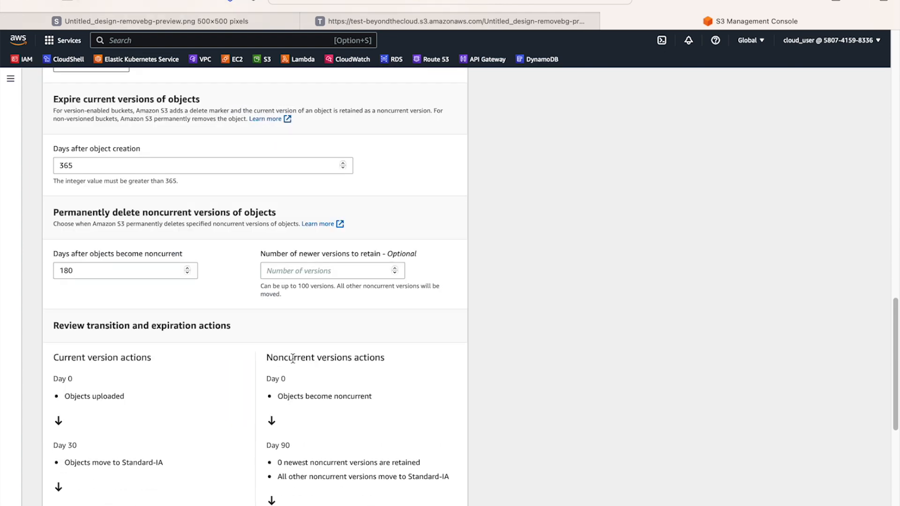
pyautogui.scroll(15, 189, 307)
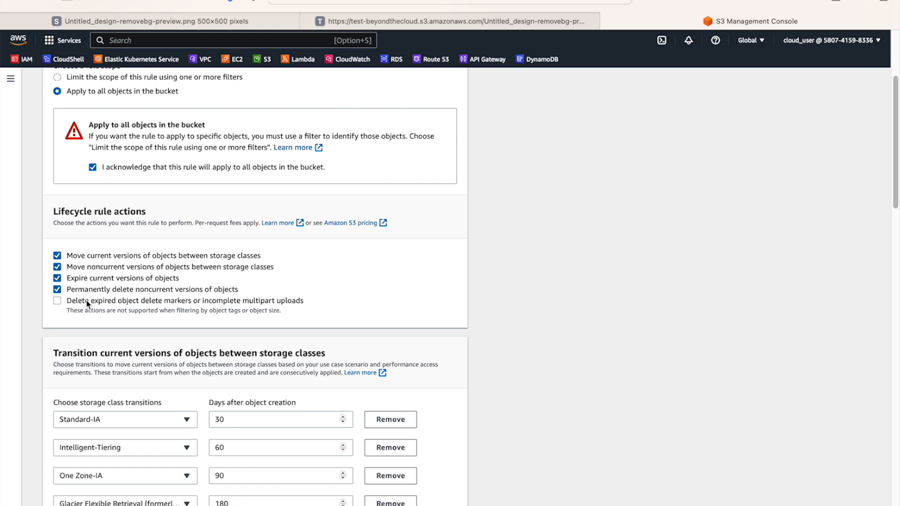
pyautogui.click(276, 305)
pyautogui.scroll(-20, 141, 310)
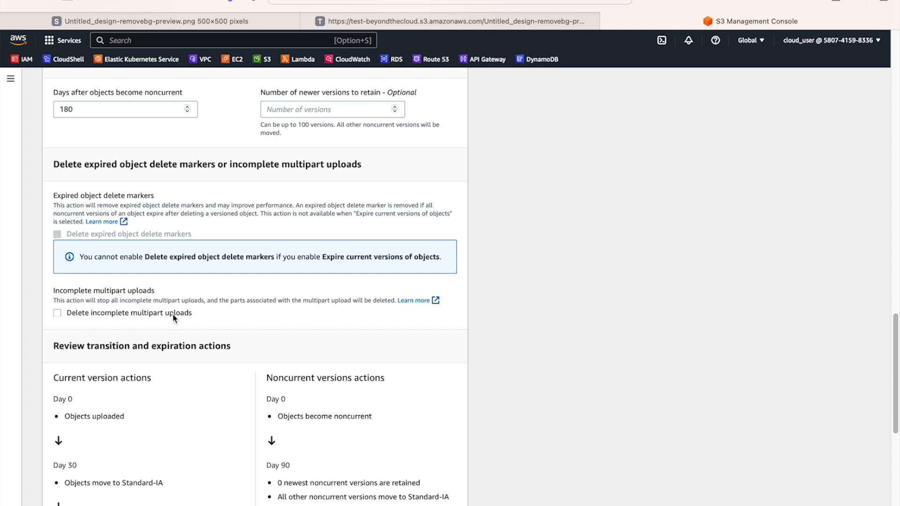
pyautogui.click(58, 313)
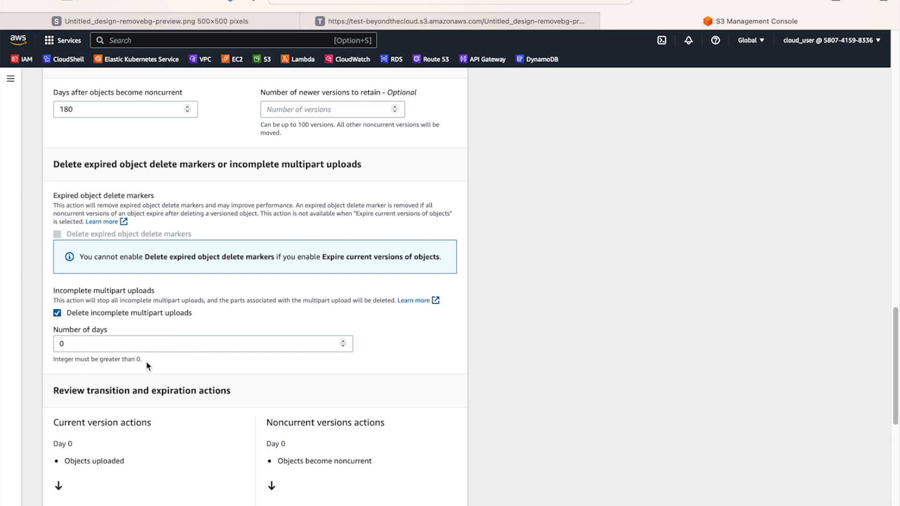
pyautogui.doubleClick(71, 343)
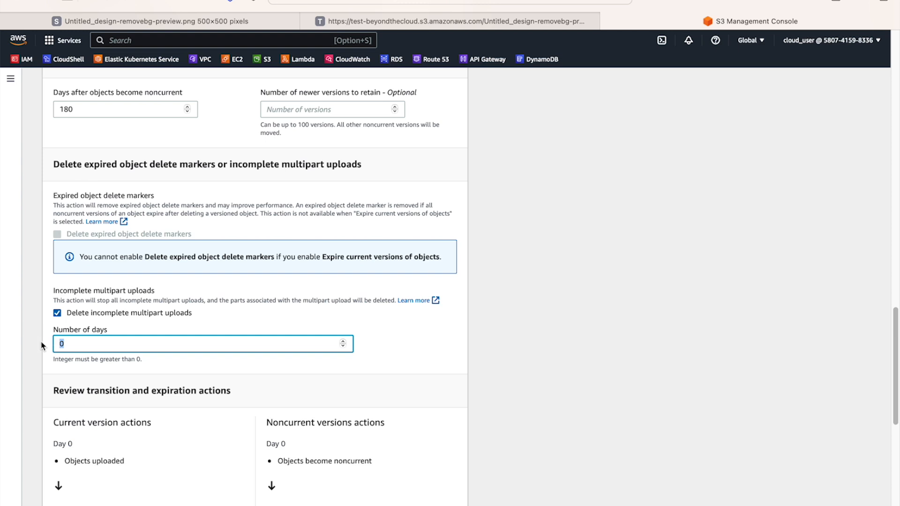
pyautogui.write('90')
pyautogui.click(446, 363)
# Look over the whole lifecycle rule configuration, from its name, scope and actions through to the review section
pyautogui.scroll(20, 447, 361)
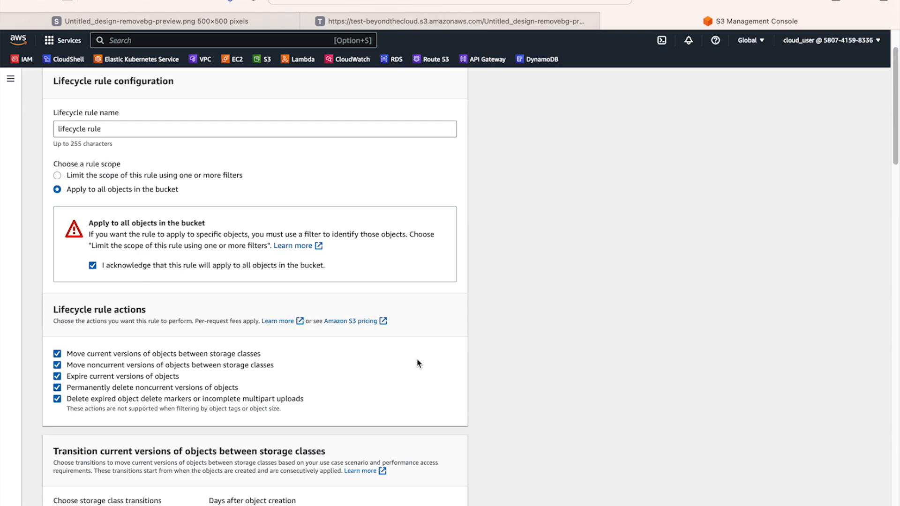
pyautogui.scroll(3, 419, 364)
pyautogui.scroll(-15, 418, 362)
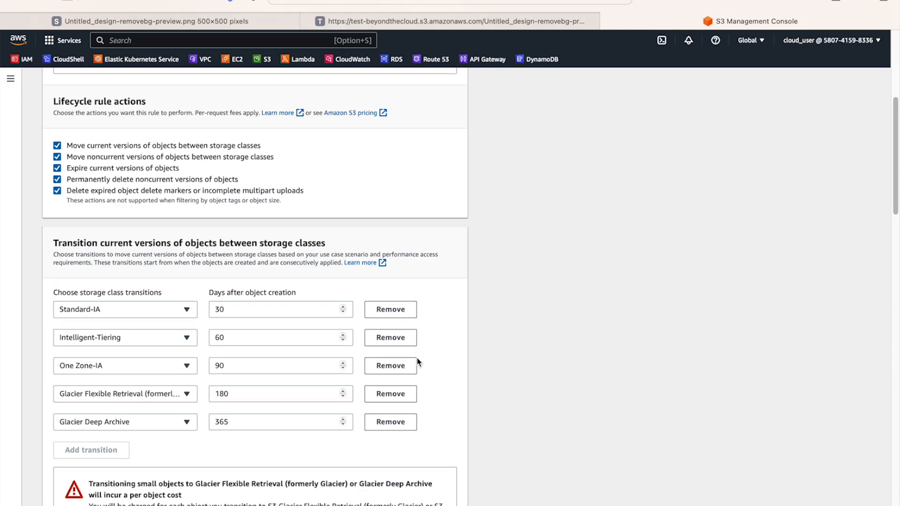
pyautogui.scroll(-20, 416, 357)
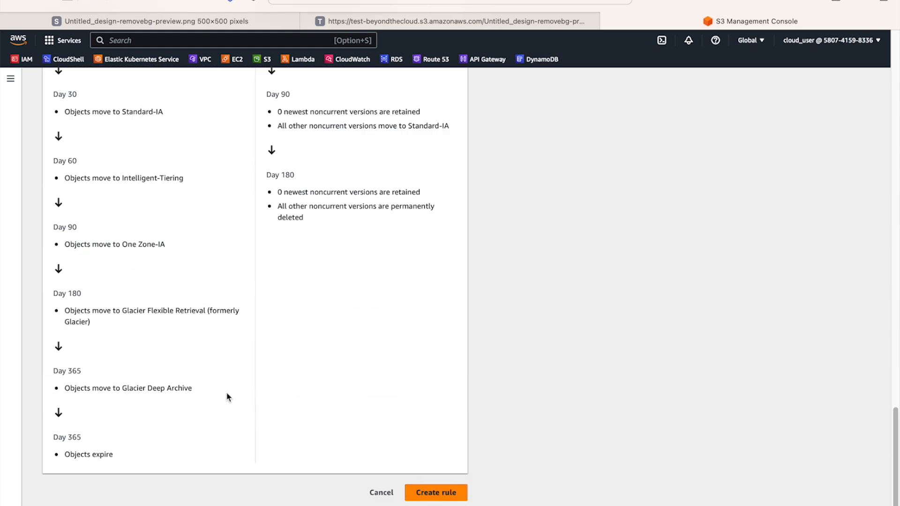
pyautogui.scroll(15, 227, 397)
pyautogui.scroll(-8, 227, 398)
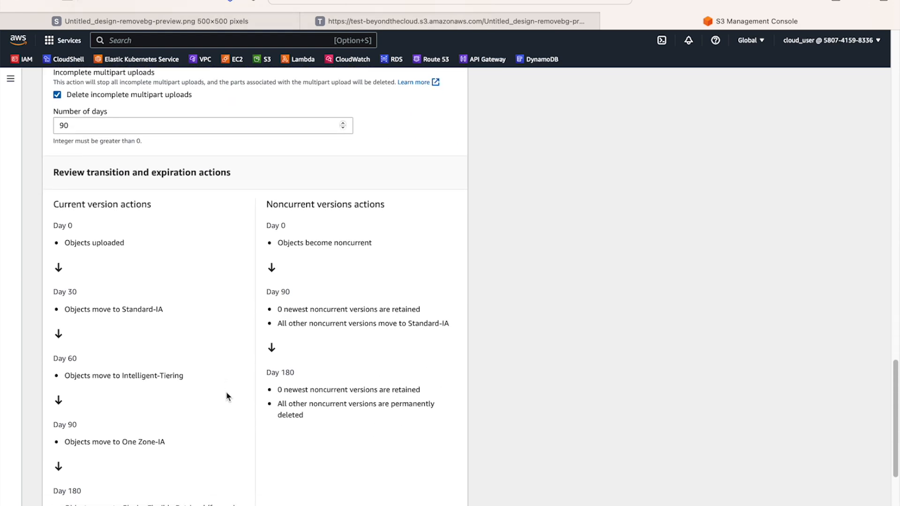
# Review the timeline of current version actions, from object upload through each storage class transition to expiration
pyautogui.scroll(-4, 228, 395)
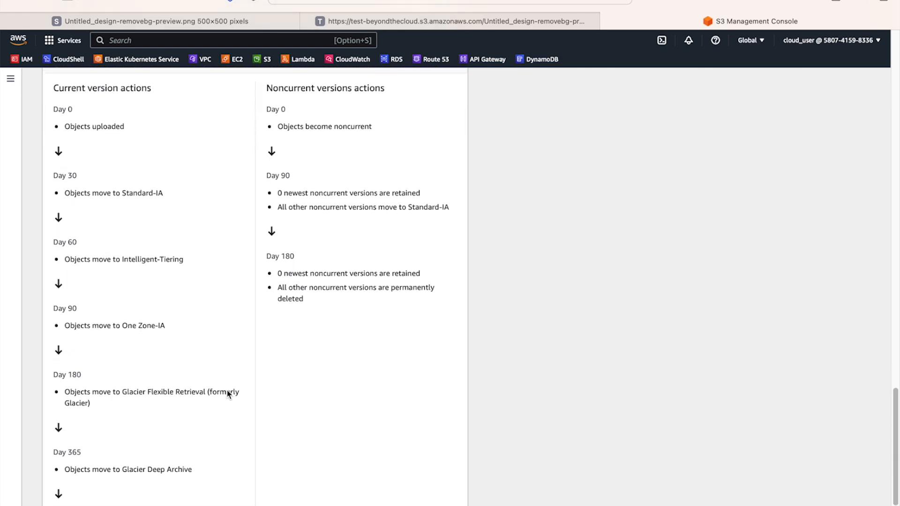
pyautogui.scroll(1, 227, 394)
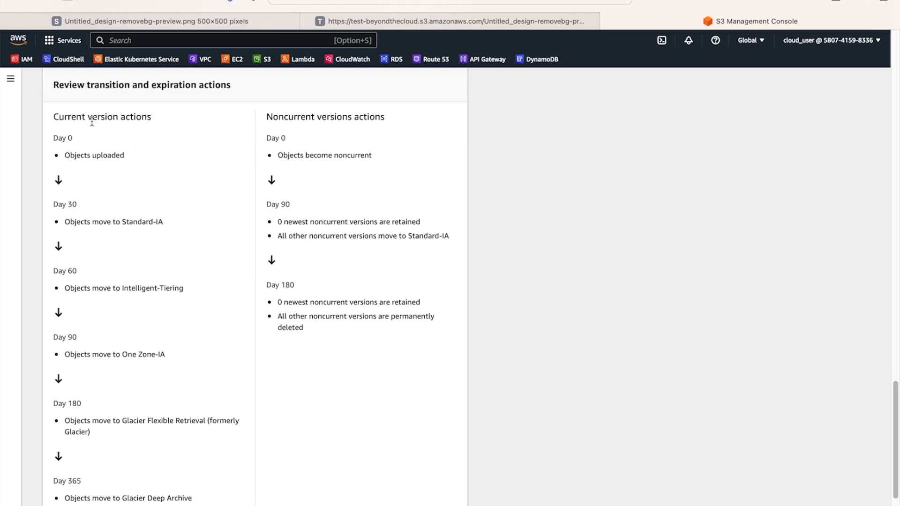
pyautogui.moveTo(52, 117); pyautogui.dragTo(162, 118)
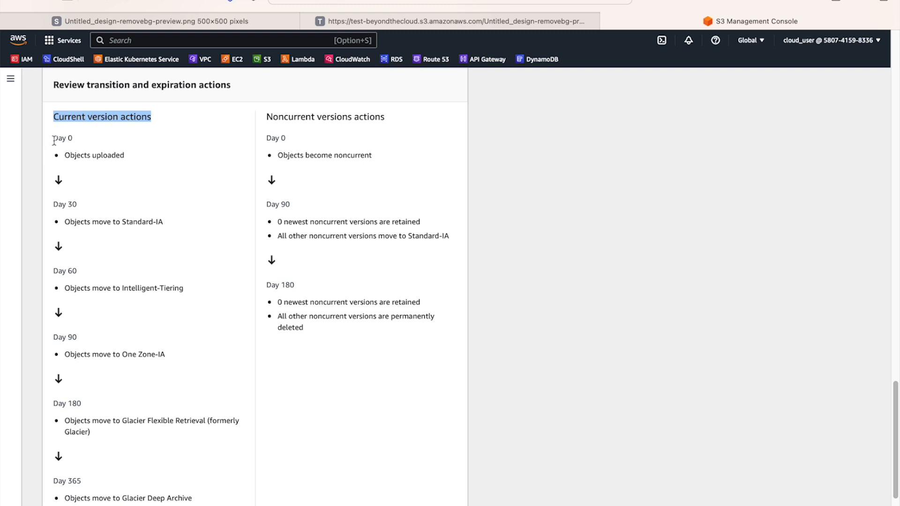
pyautogui.moveTo(53, 138); pyautogui.dragTo(132, 137)
pyautogui.moveTo(64, 155); pyautogui.dragTo(183, 162)
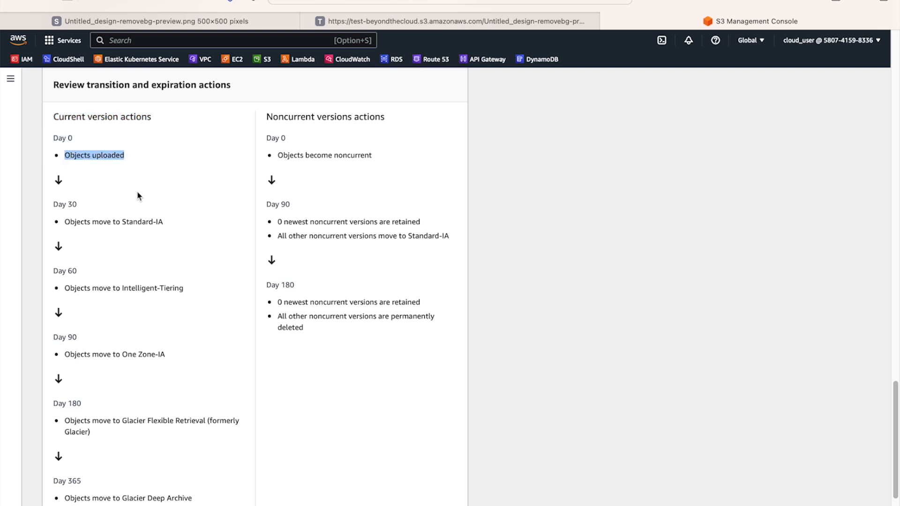
pyautogui.scroll(-1, 137, 190)
pyautogui.moveTo(65, 200); pyautogui.dragTo(179, 200)
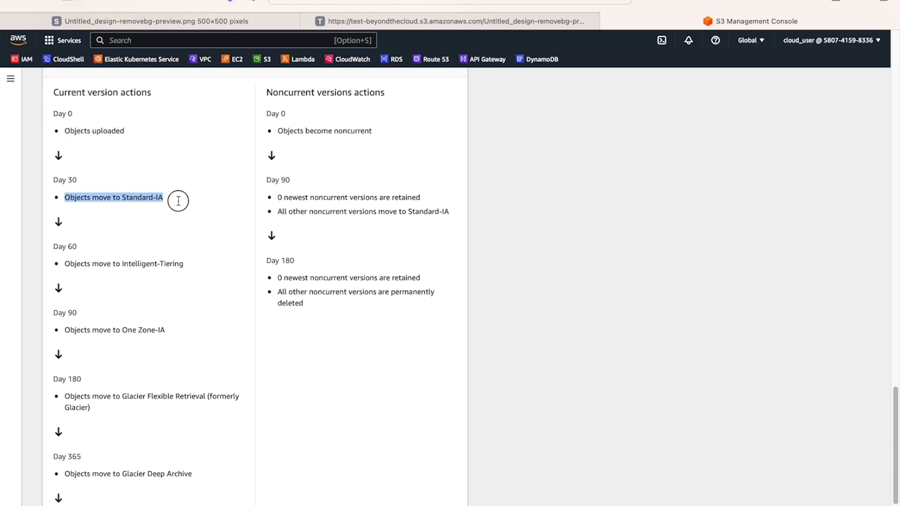
pyautogui.scroll(-3, 156, 283)
pyautogui.moveTo(66, 201); pyautogui.dragTo(184, 202)
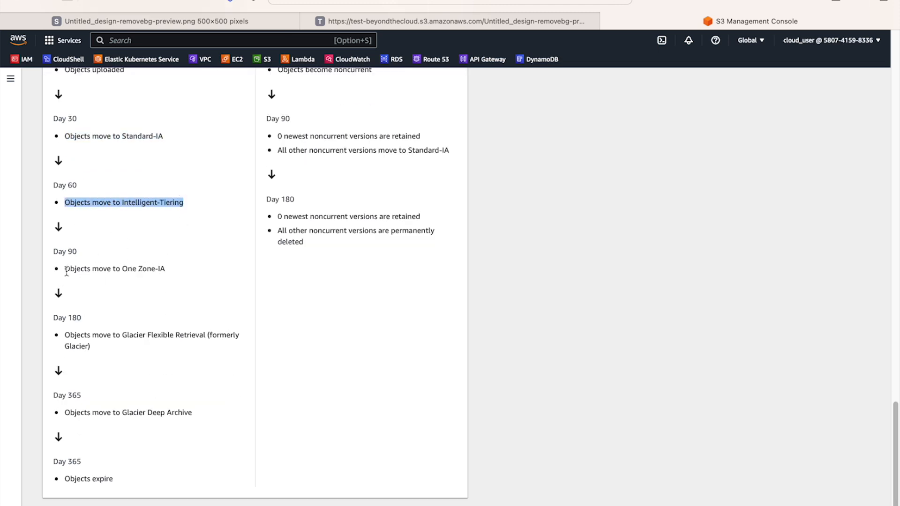
pyautogui.moveTo(66, 267); pyautogui.dragTo(180, 268)
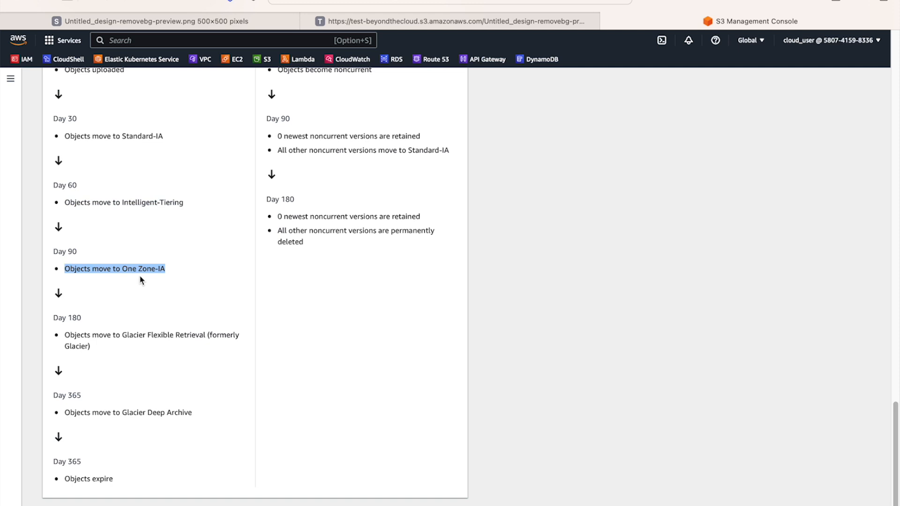
pyautogui.scroll(-1, 170, 344)
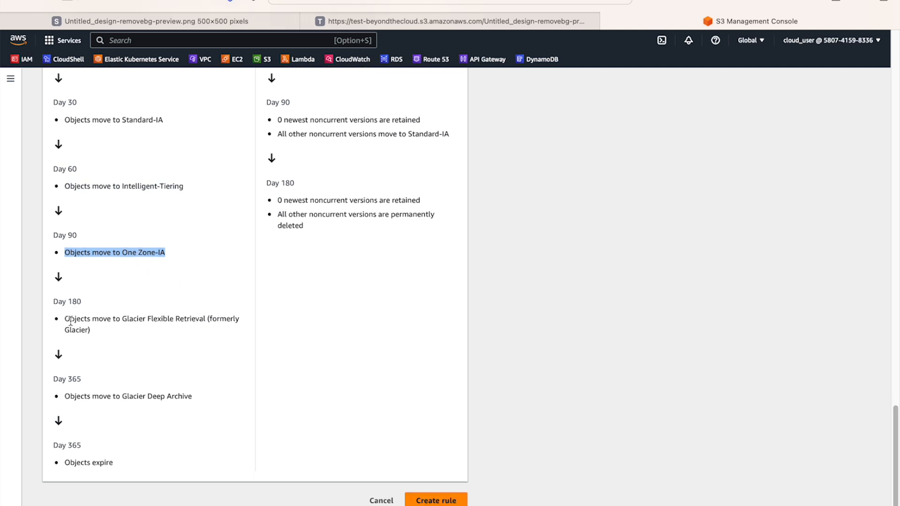
pyautogui.moveTo(127, 318); pyautogui.dragTo(199, 320)
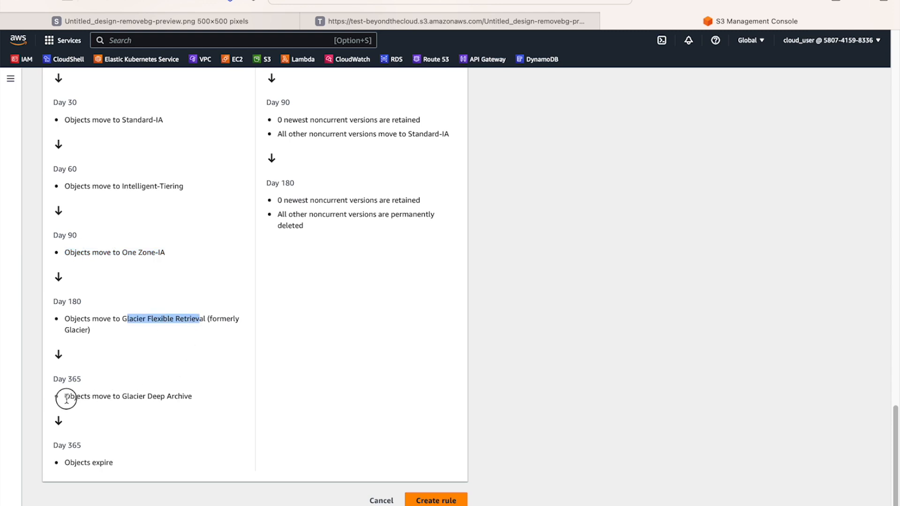
pyautogui.moveTo(65, 396); pyautogui.dragTo(202, 397)
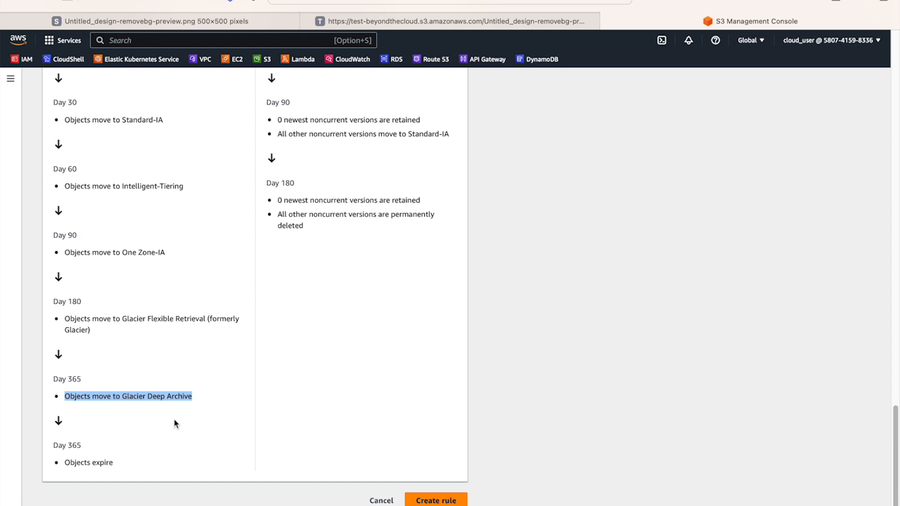
pyautogui.moveTo(53, 445); pyautogui.dragTo(113, 462)
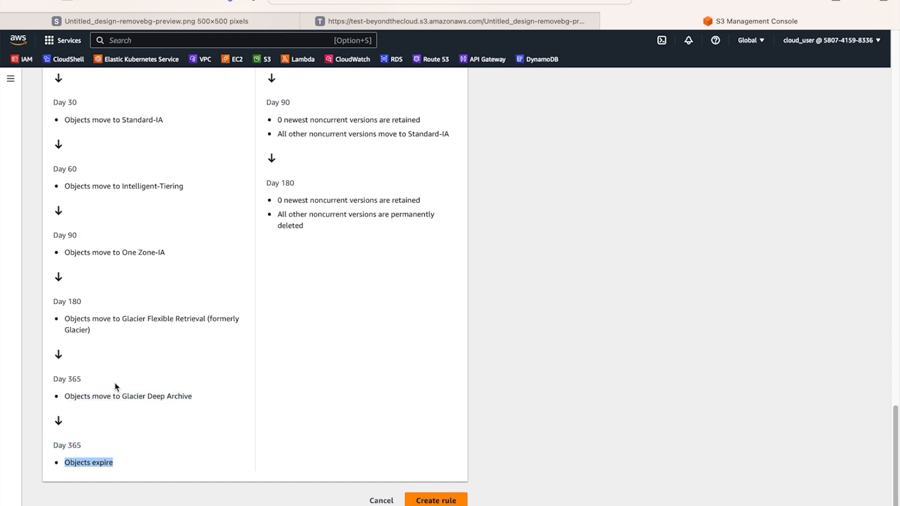
pyautogui.moveTo(70, 396); pyautogui.dragTo(175, 397)
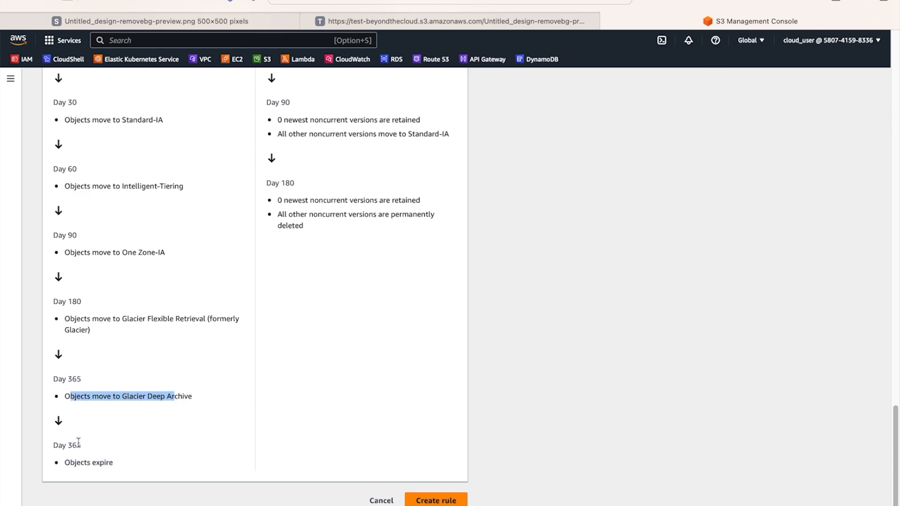
pyautogui.click(70, 462)
pyautogui.scroll(8, 435, 380)
pyautogui.scroll(-8, 434, 378)
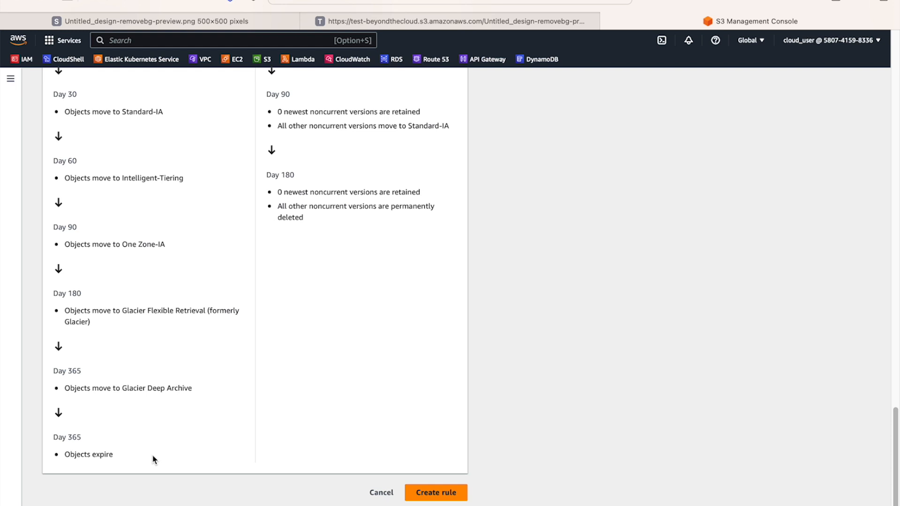
pyautogui.moveTo(117, 464); pyautogui.dragTo(48, 434)
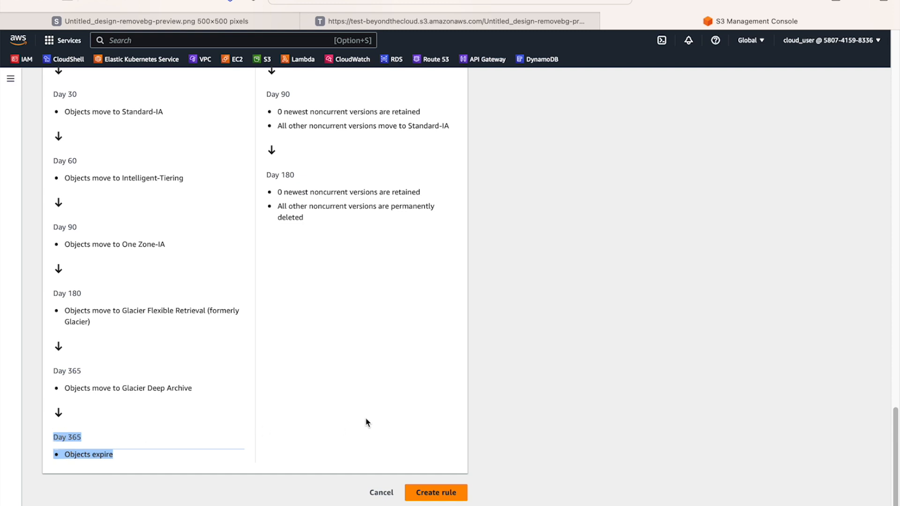
# Review the noncurrent version actions from becoming noncurrent through transition to permanent deletion, and create the lifecycle rule
pyautogui.scroll(3, 365, 417)
pyautogui.moveTo(263, 148); pyautogui.dragTo(399, 208)
pyautogui.click(398, 207)
pyautogui.moveTo(277, 190); pyautogui.dragTo(355, 189)
pyautogui.moveTo(271, 239); pyautogui.dragTo(305, 238)
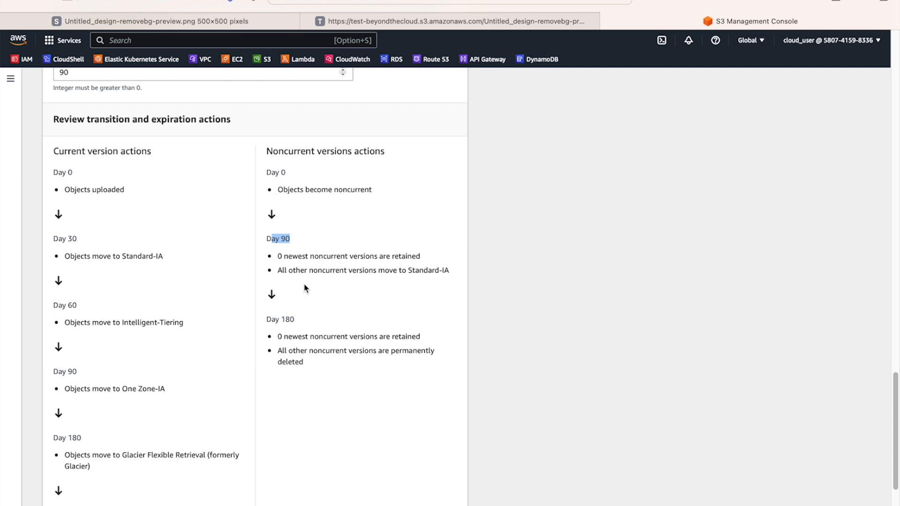
pyautogui.moveTo(282, 270); pyautogui.dragTo(430, 271)
pyautogui.click(430, 271)
pyautogui.scroll(-1, 310, 350)
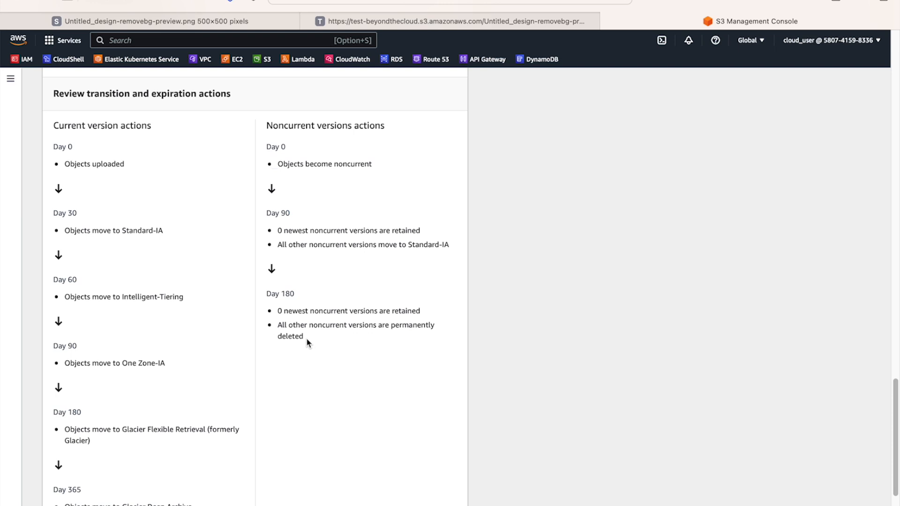
pyautogui.moveTo(304, 336); pyautogui.dragTo(278, 310)
pyautogui.click(399, 363)
pyautogui.scroll(-3, 555, 331)
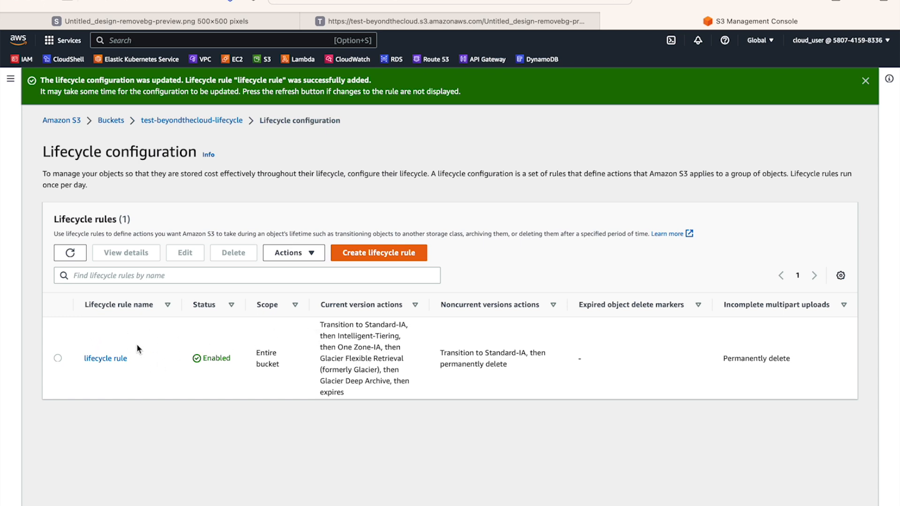
# Check the new rule's status, scope, current and noncurrent version actions, and incomplete multipart upload handling in the lifecycle rules list
pyautogui.doubleClick(216, 359)
pyautogui.moveTo(258, 352); pyautogui.dragTo(291, 375)
pyautogui.moveTo(322, 324); pyautogui.dragTo(363, 392)
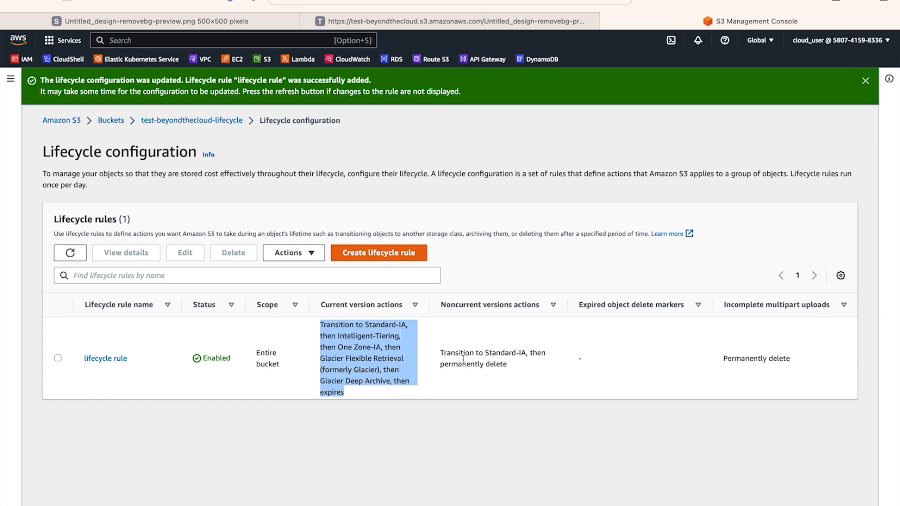
pyautogui.moveTo(440, 353); pyautogui.dragTo(533, 366)
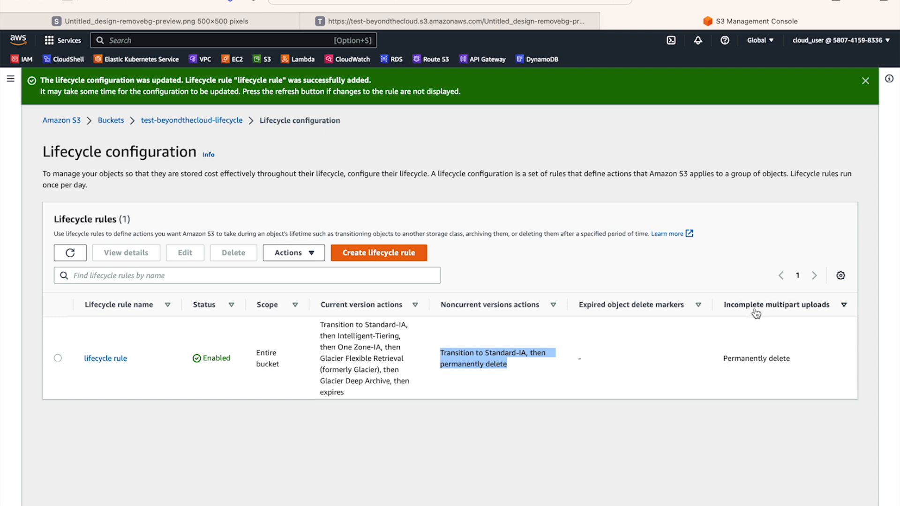
pyautogui.moveTo(722, 359); pyautogui.dragTo(813, 362)
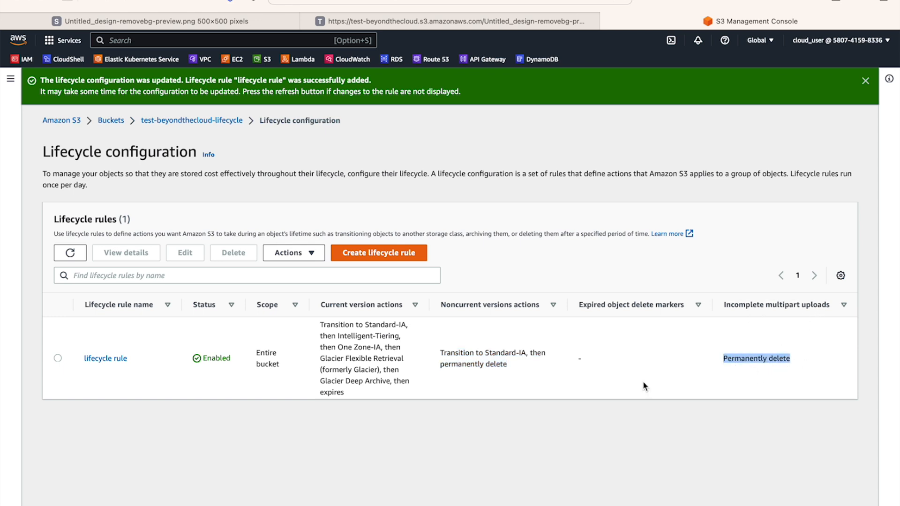
# Open the details of the lifecycle rule and review its status, scope, and transition and expiration timeline
pyautogui.click(108, 359)
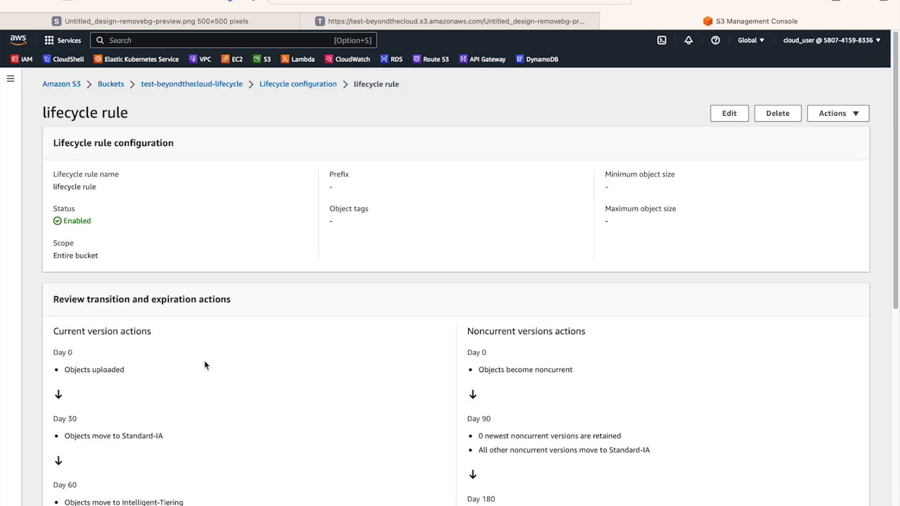
pyautogui.scroll(-7, 381, 337)
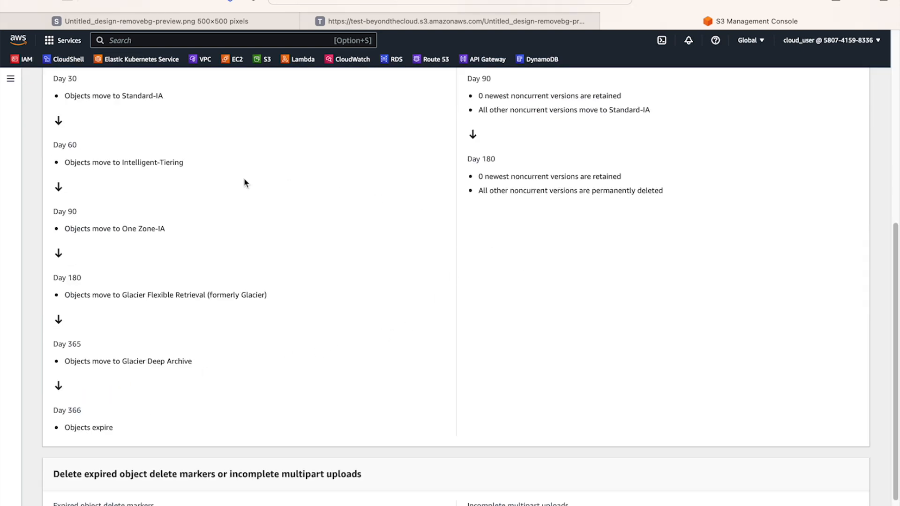
pyautogui.scroll(-1, 313, 377)
pyautogui.scroll(8, 314, 380)
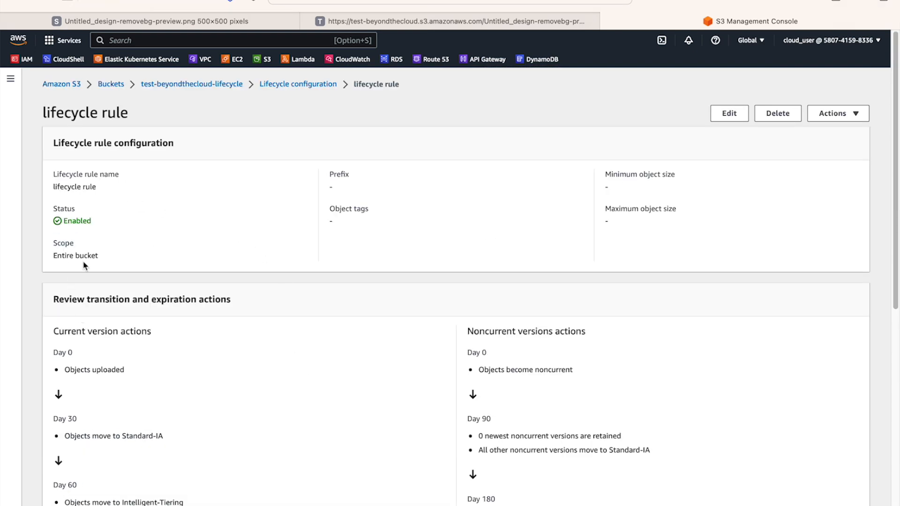
pyautogui.doubleClick(78, 219)
pyautogui.scroll(-1, 217, 373)
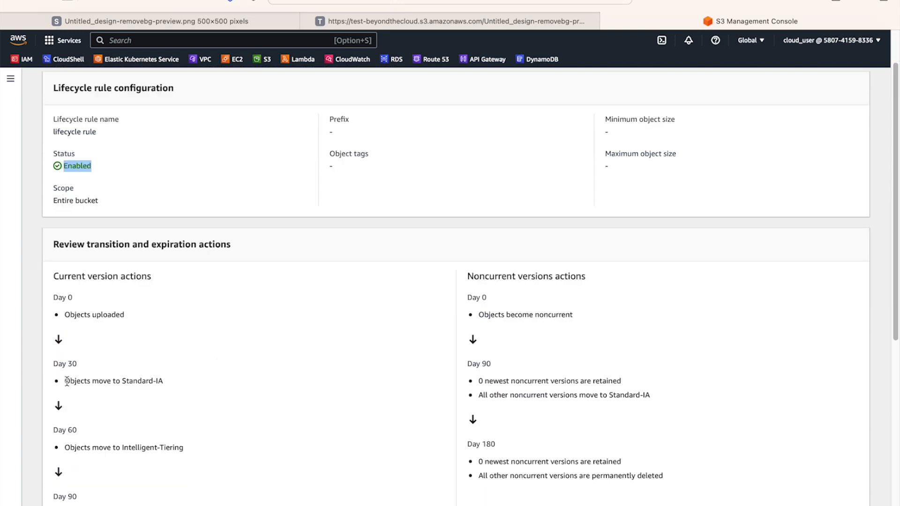
pyautogui.moveTo(66, 381); pyautogui.dragTo(177, 382)
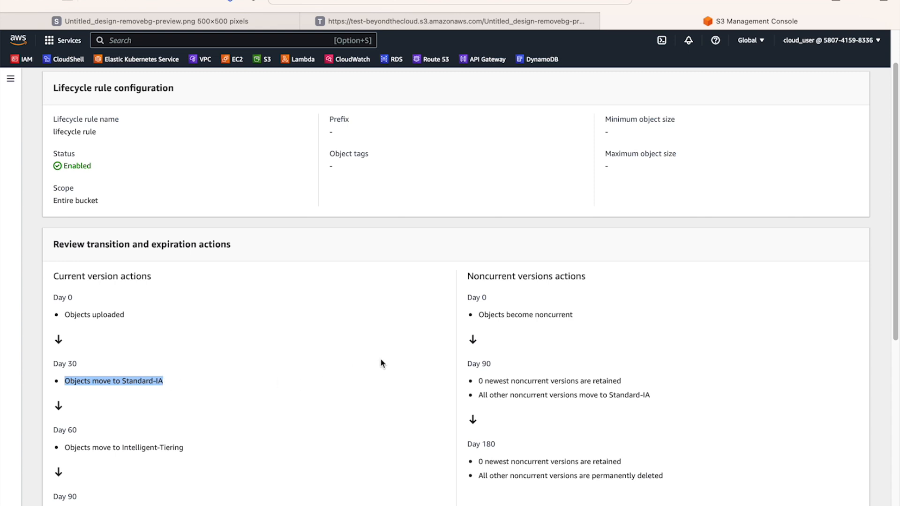
pyautogui.scroll(2, 381, 360)
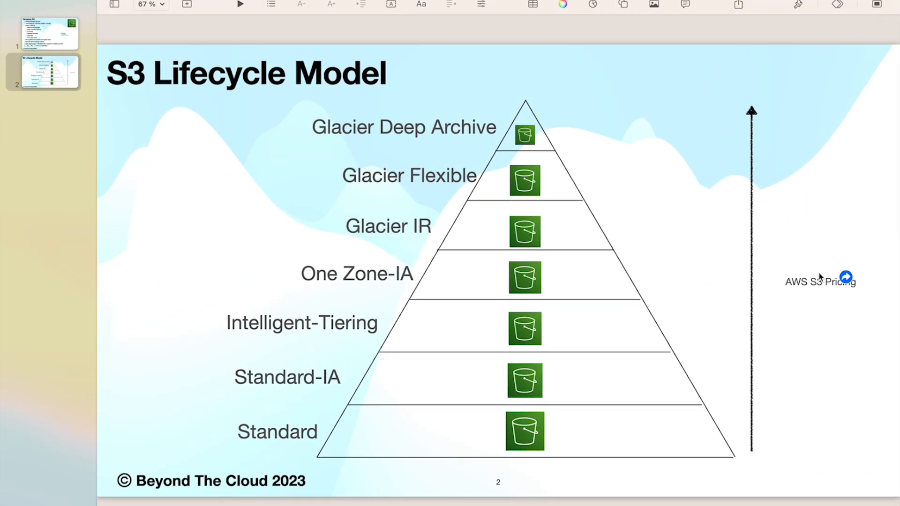
# Open the AWS S3 Pricing link from the S3 Lifecycle Model slide and look over the storage pricing table
pyautogui.click(847, 283)
pyautogui.click(842, 249)
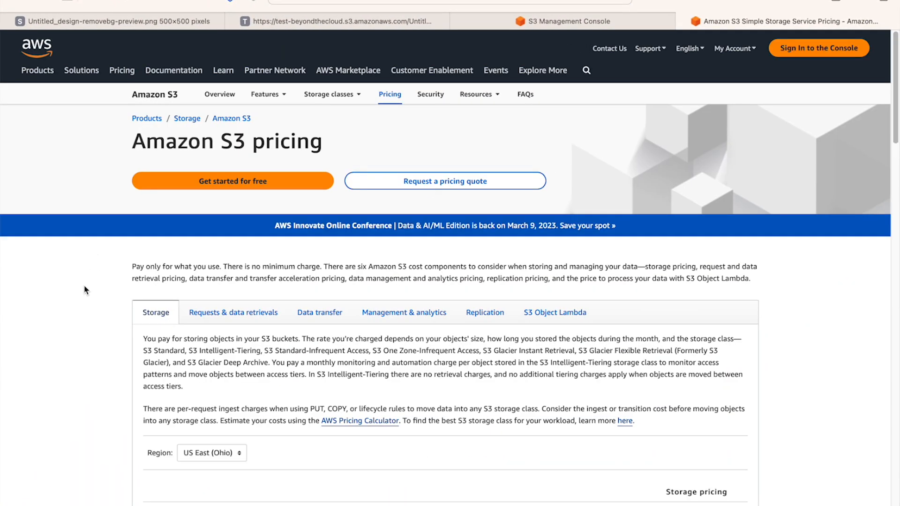
pyautogui.scroll(-5, 86, 290)
pyautogui.scroll(3, 86, 291)
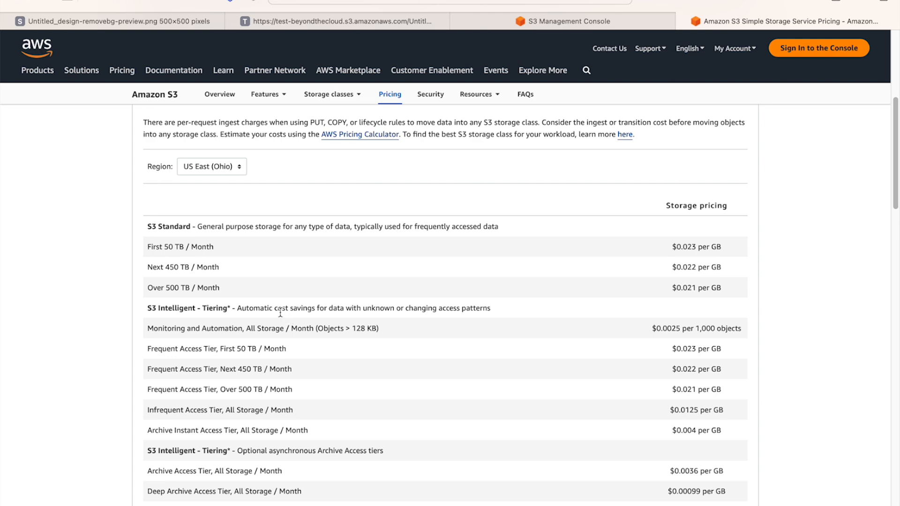
pyautogui.scroll(-2, 280, 313)
pyautogui.scroll(4, 279, 296)
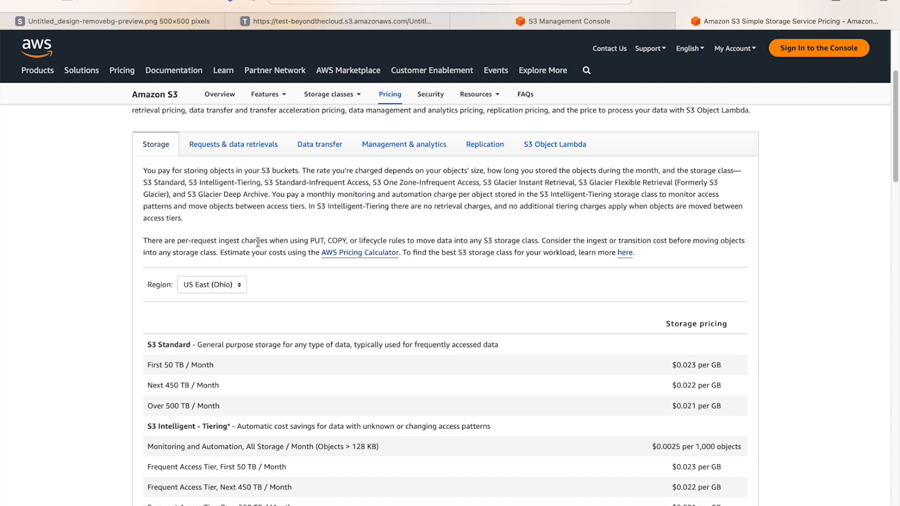
pyautogui.scroll(-4, 123, 300)
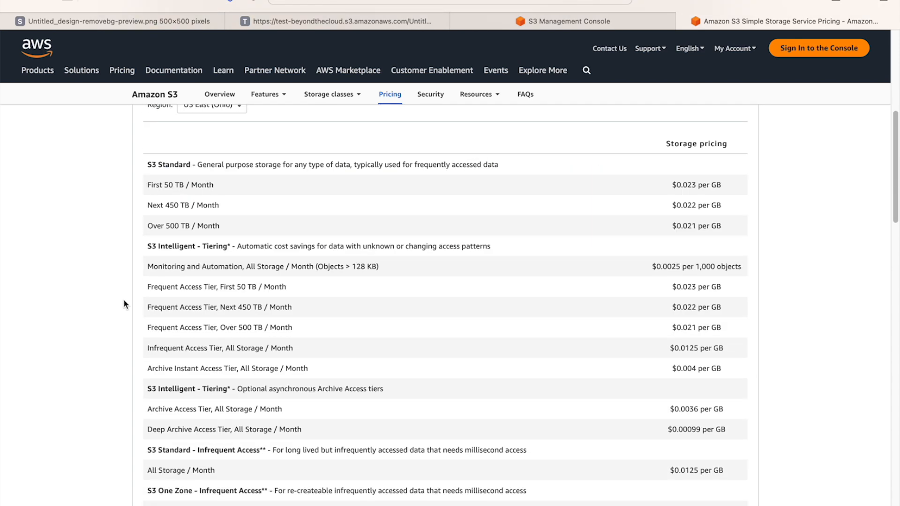
pyautogui.scroll(-1, 123, 300)
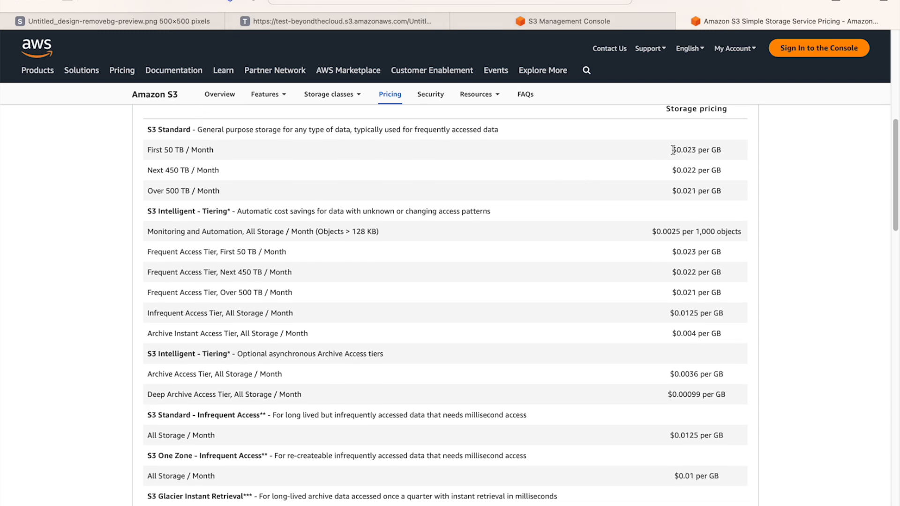
# Compare the per-GB storage prices of S3 Standard, the Intelligent-Tiering Archive Access tier, Standard-Infrequent Access and the Glacier classes
pyautogui.moveTo(673, 150); pyautogui.dragTo(729, 152)
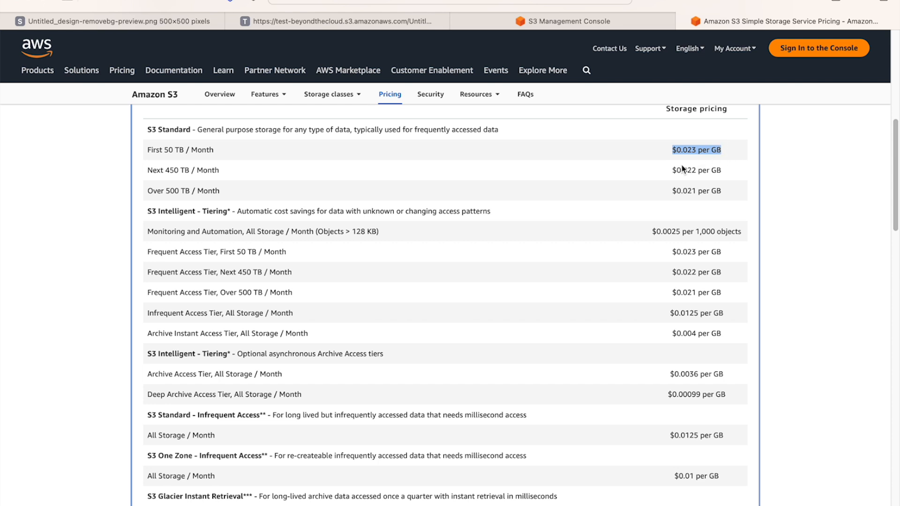
pyautogui.moveTo(147, 149); pyautogui.dragTo(245, 149)
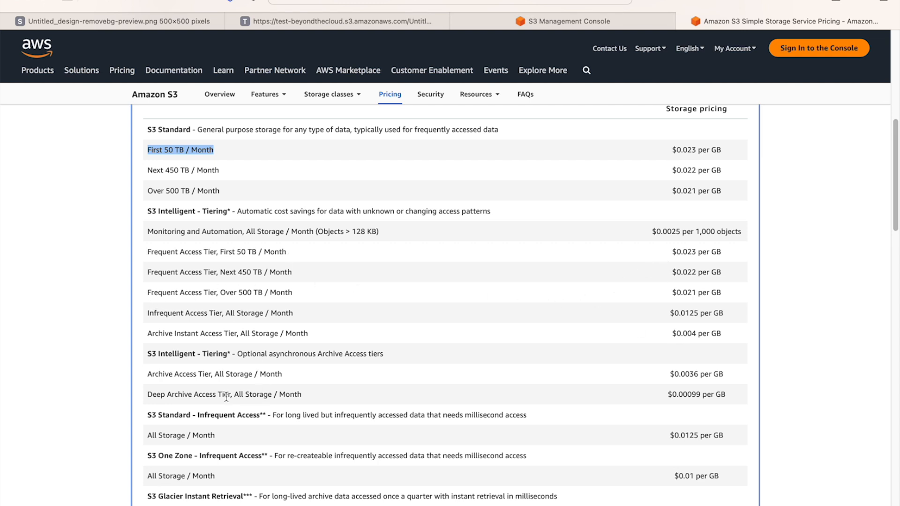
pyautogui.tripleClick(671, 375)
pyautogui.moveTo(148, 373); pyautogui.dragTo(297, 373)
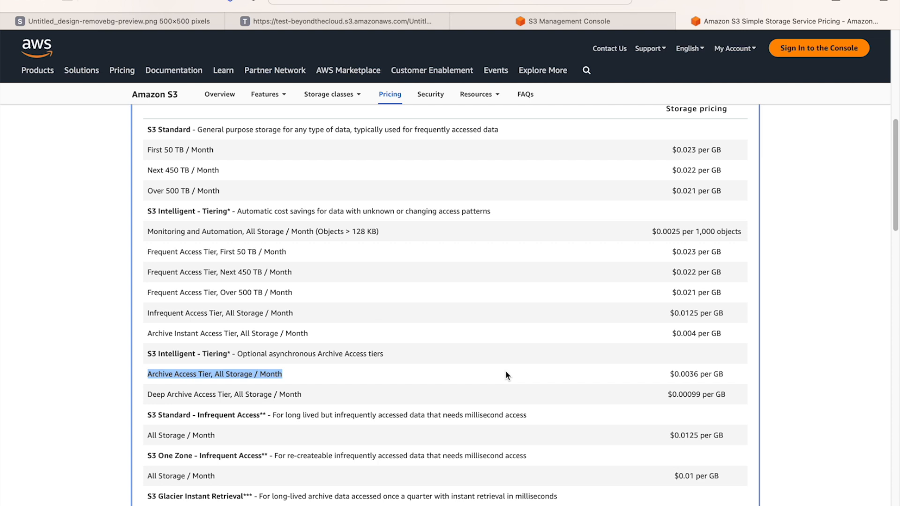
pyautogui.moveTo(159, 435); pyautogui.dragTo(220, 436)
pyautogui.moveTo(666, 440); pyautogui.dragTo(725, 435)
pyautogui.scroll(-3, 519, 429)
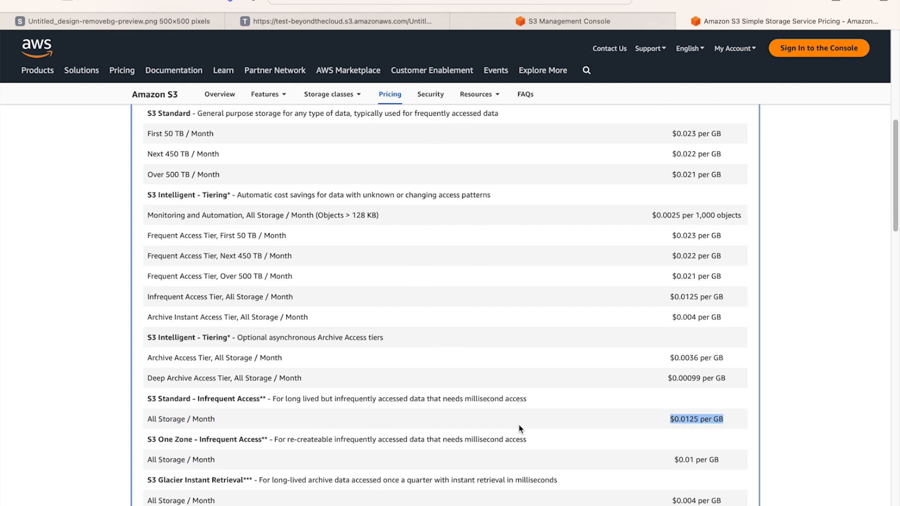
pyautogui.moveTo(677, 431); pyautogui.dragTo(725, 430)
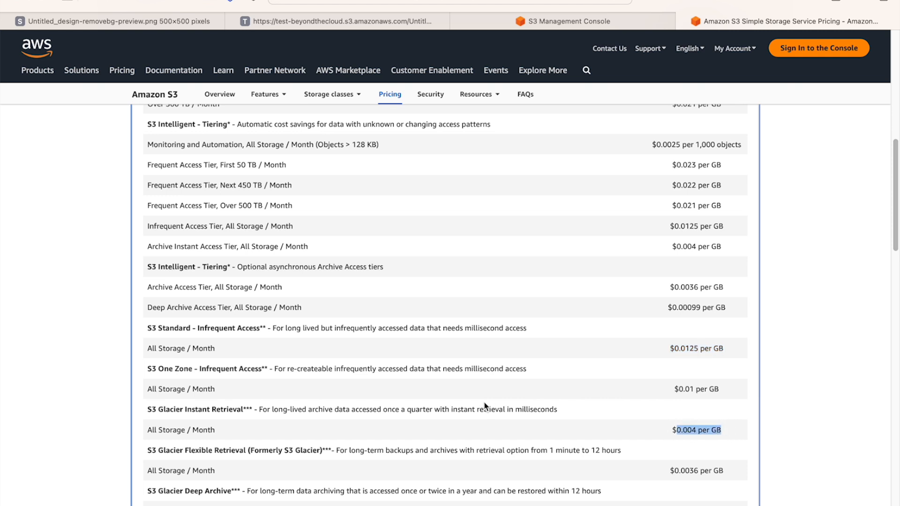
pyautogui.scroll(-1, 485, 406)
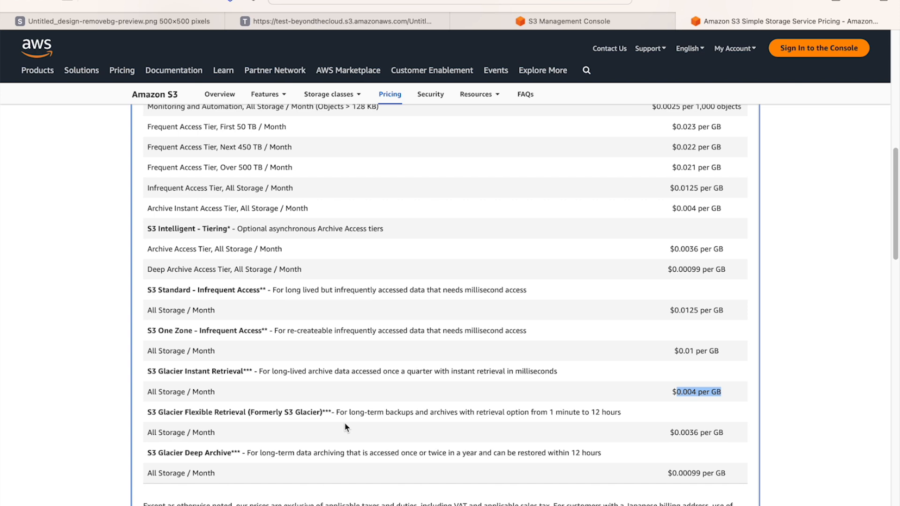
# Compare the S3 Standard price for the first 50 TB per month with the S3 Glacier Deep Archive price
pyautogui.scroll(5, 346, 428)
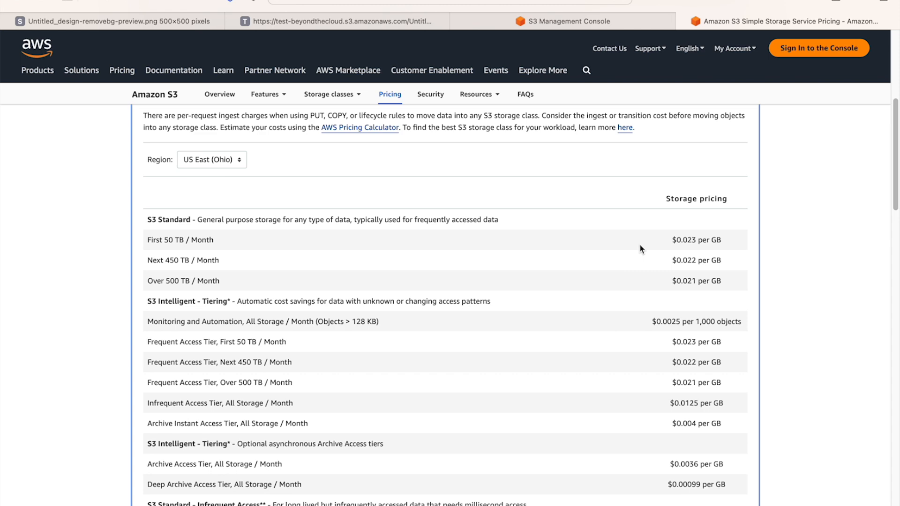
pyautogui.moveTo(674, 236); pyautogui.dragTo(736, 238)
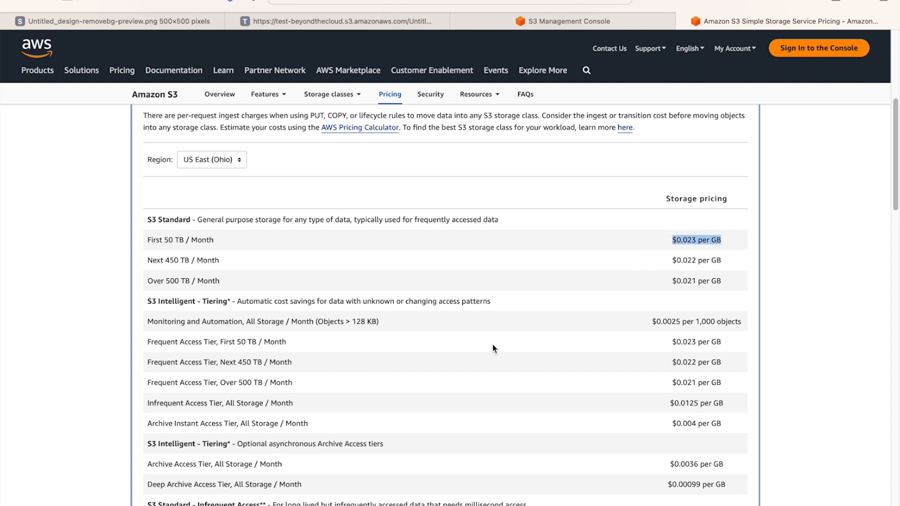
pyautogui.scroll(-7, 492, 348)
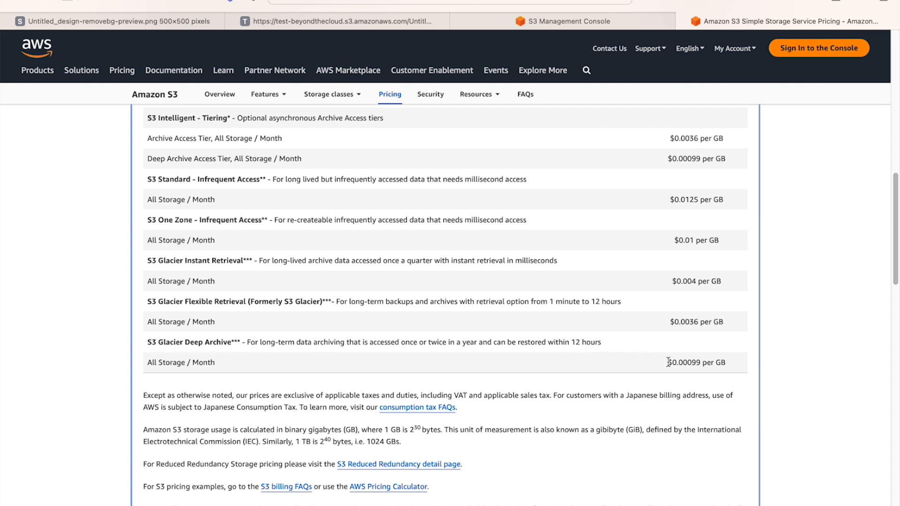
pyautogui.moveTo(667, 362); pyautogui.dragTo(727, 362)
pyautogui.scroll(5, 573, 361)
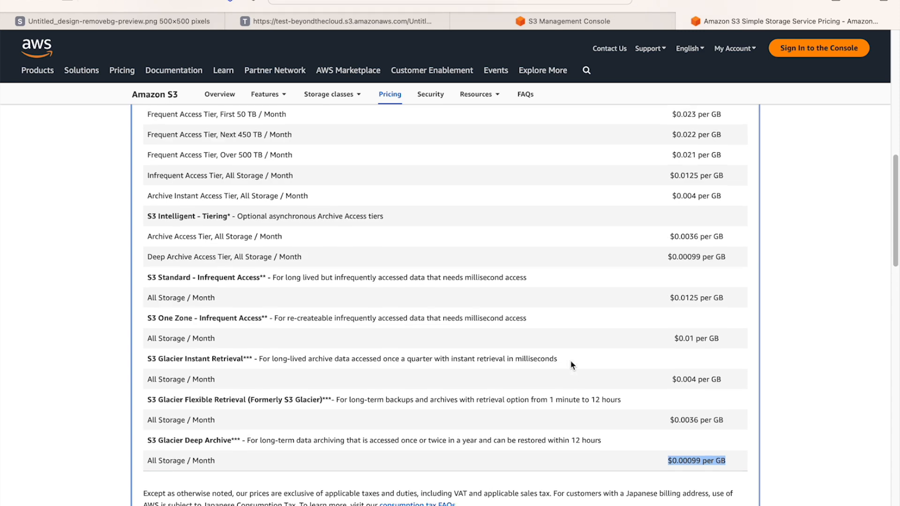
pyautogui.scroll(2, 634, 283)
pyautogui.moveTo(672, 251); pyautogui.dragTo(724, 251)
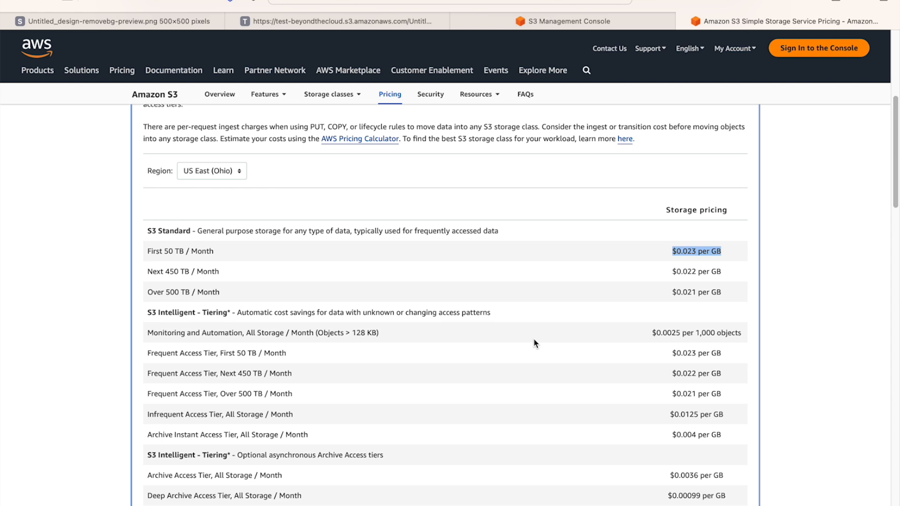
pyautogui.scroll(-8, 560, 328)
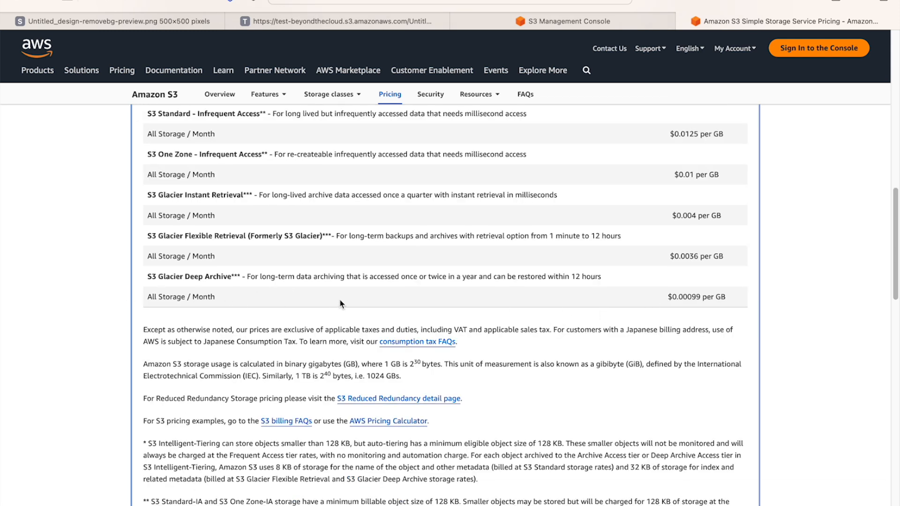
pyautogui.scroll(6, 340, 301)
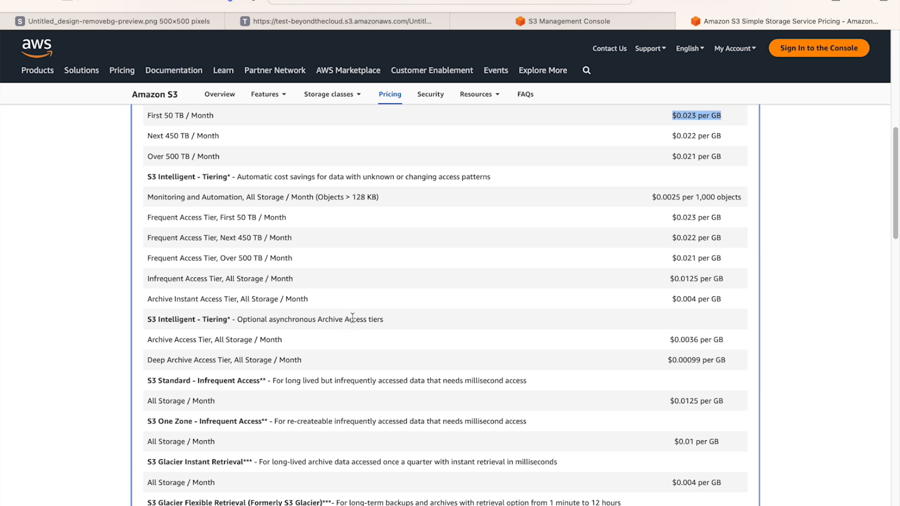
pyautogui.scroll(1, 352, 318)
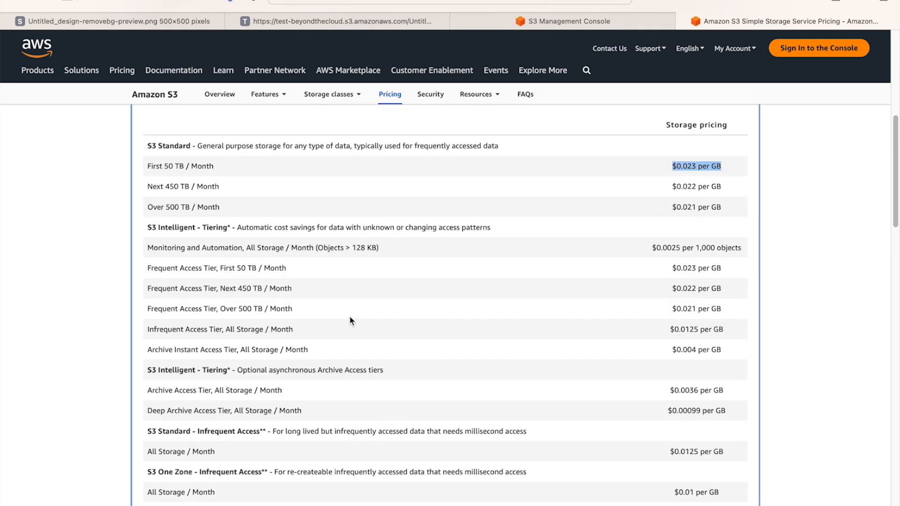